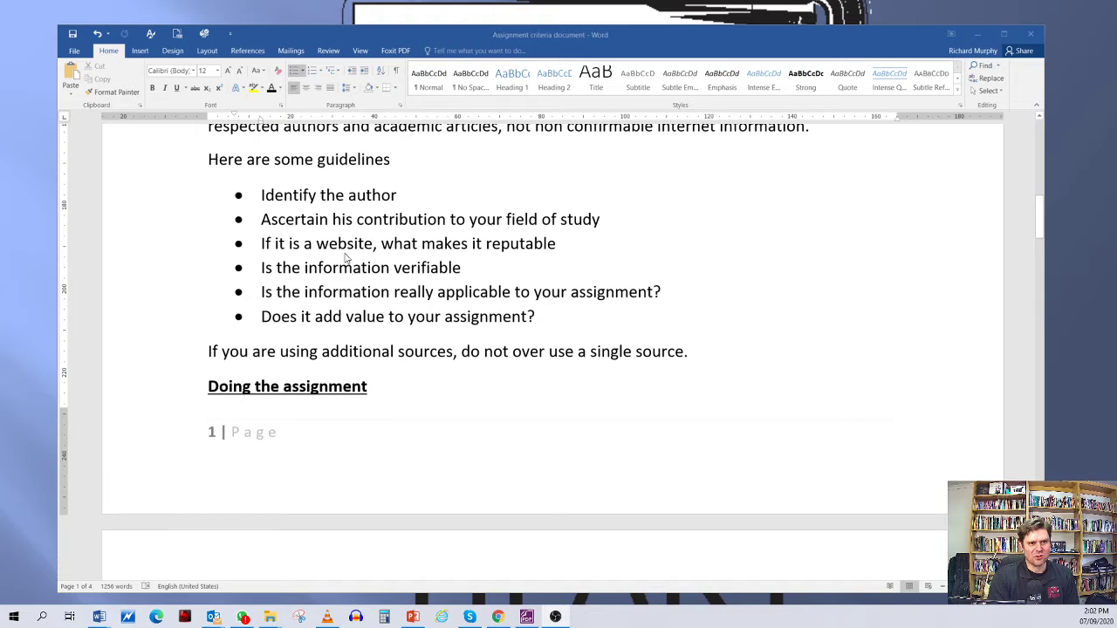
Remove the bullets from the six guideline items under "Here are some guidelines"
{"action": "scroll", "coordinate": [246, 193], "scroll_direction": "down", "scroll_amount": 1}
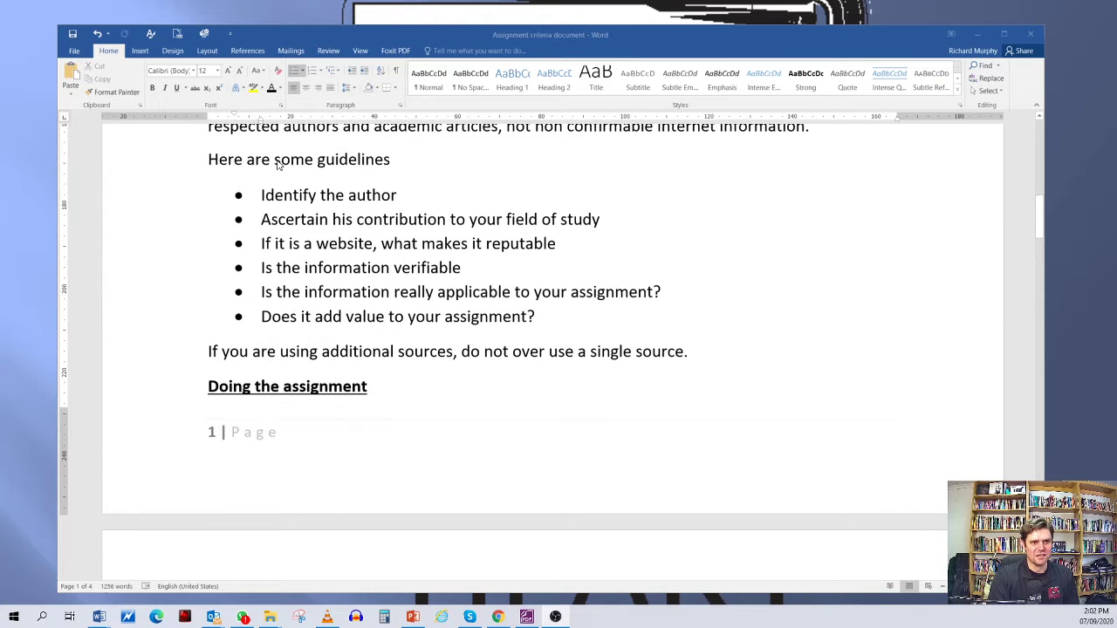
{"action": "scroll", "coordinate": [322, 200], "scroll_direction": "down", "scroll_amount": 1}
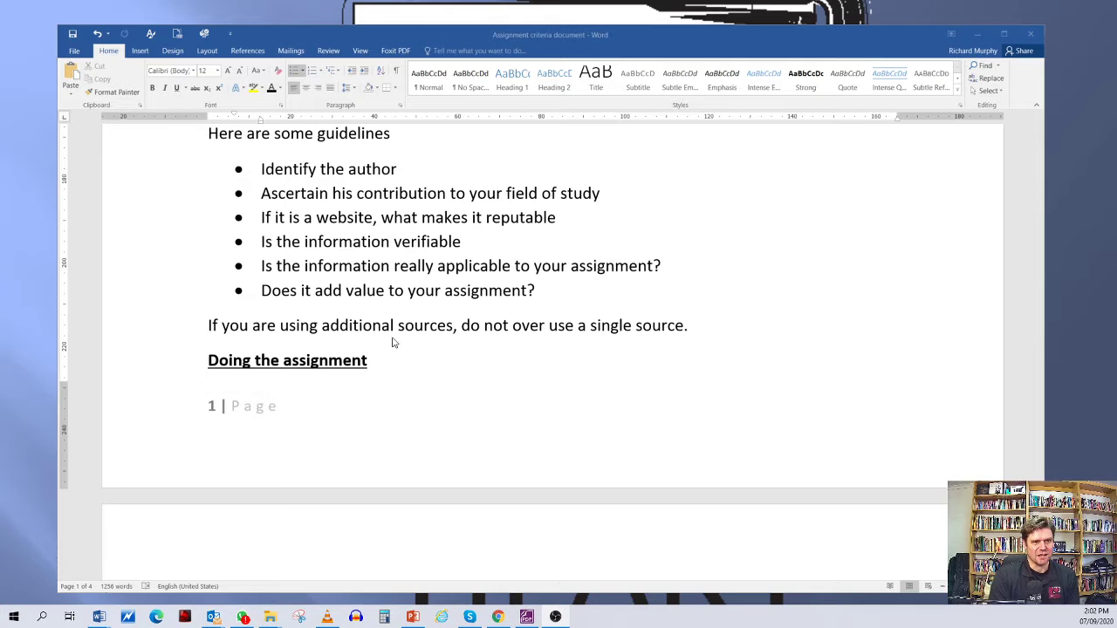
{"action": "left_click", "coordinate": [379, 294]}
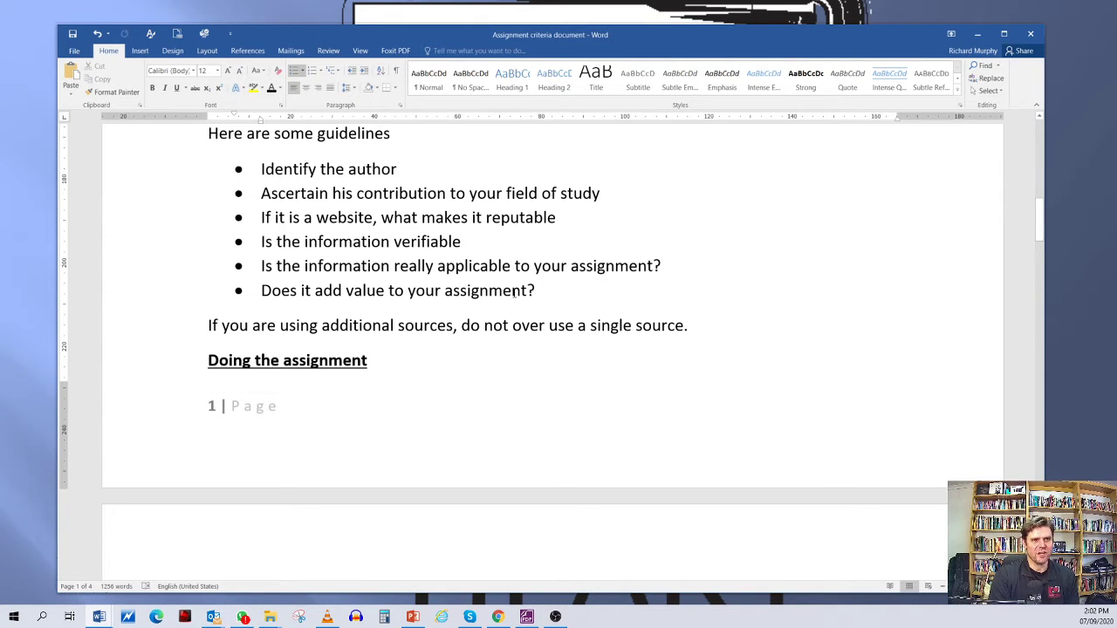
{"action": "left_click_drag", "start_coordinate": [514, 292], "coordinate": [370, 140]}
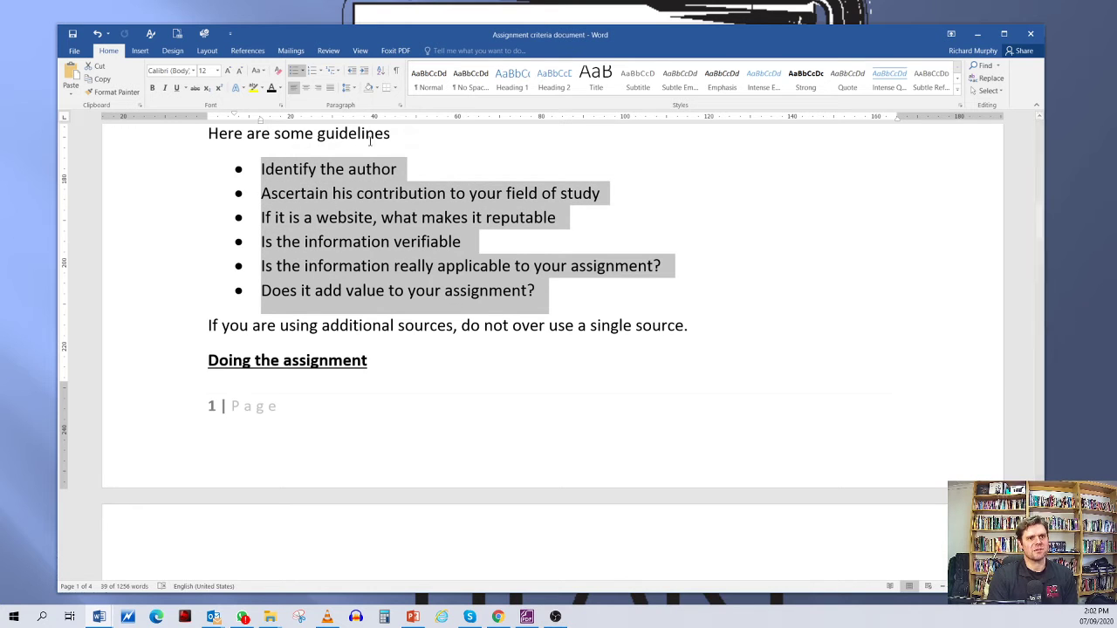
{"action": "left_click", "coordinate": [297, 70]}
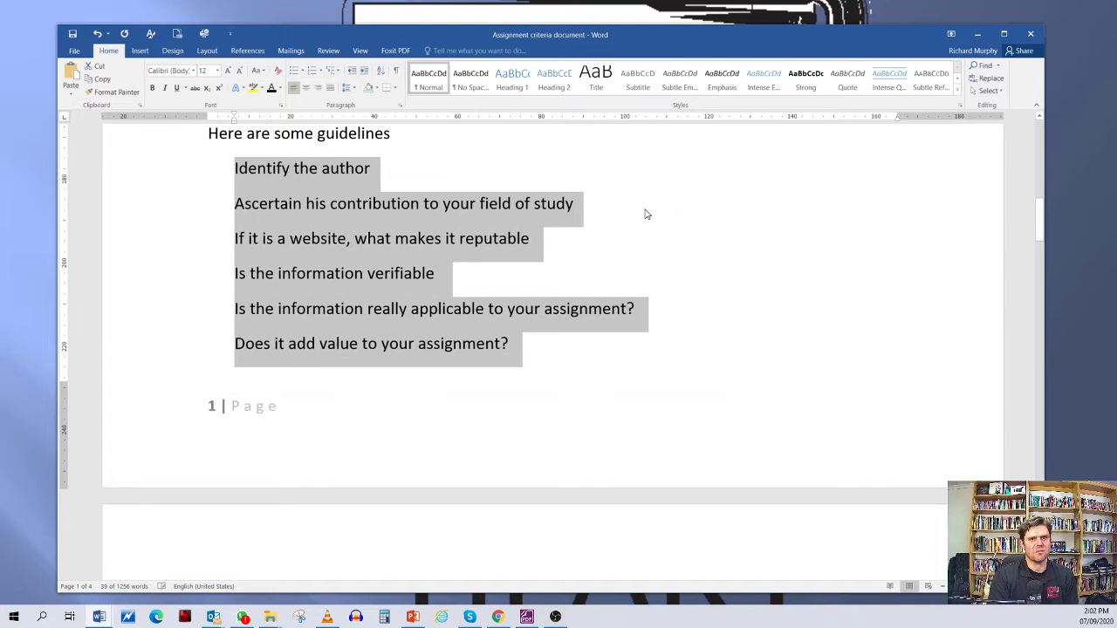
{"action": "scroll", "coordinate": [632, 217], "scroll_direction": "down", "scroll_amount": 2}
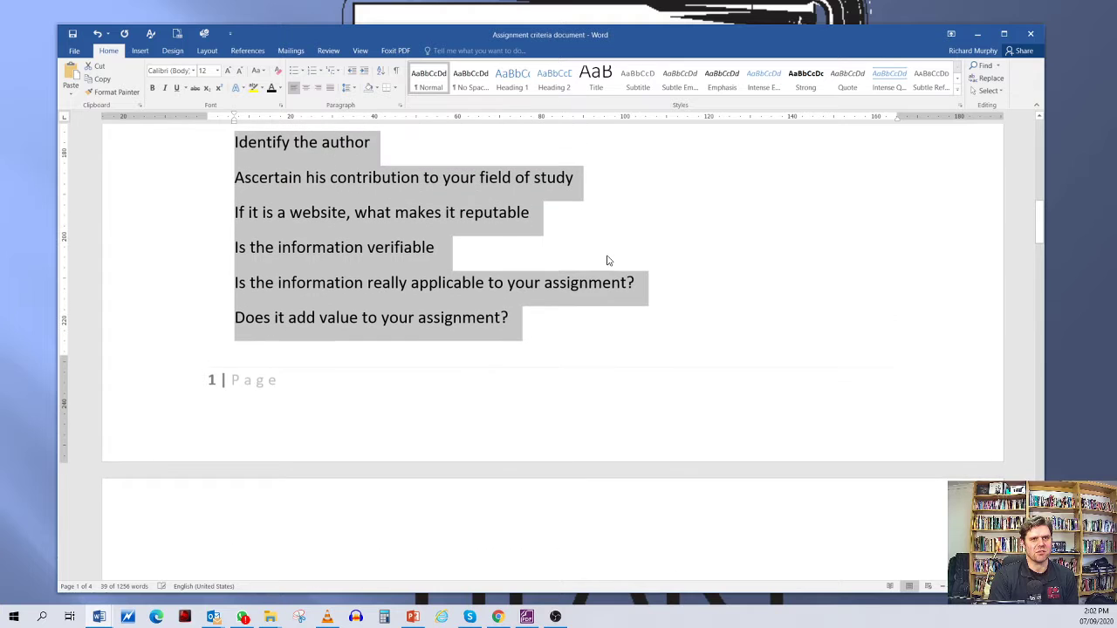
{"action": "scroll", "coordinate": [559, 261], "scroll_direction": "up", "scroll_amount": 2}
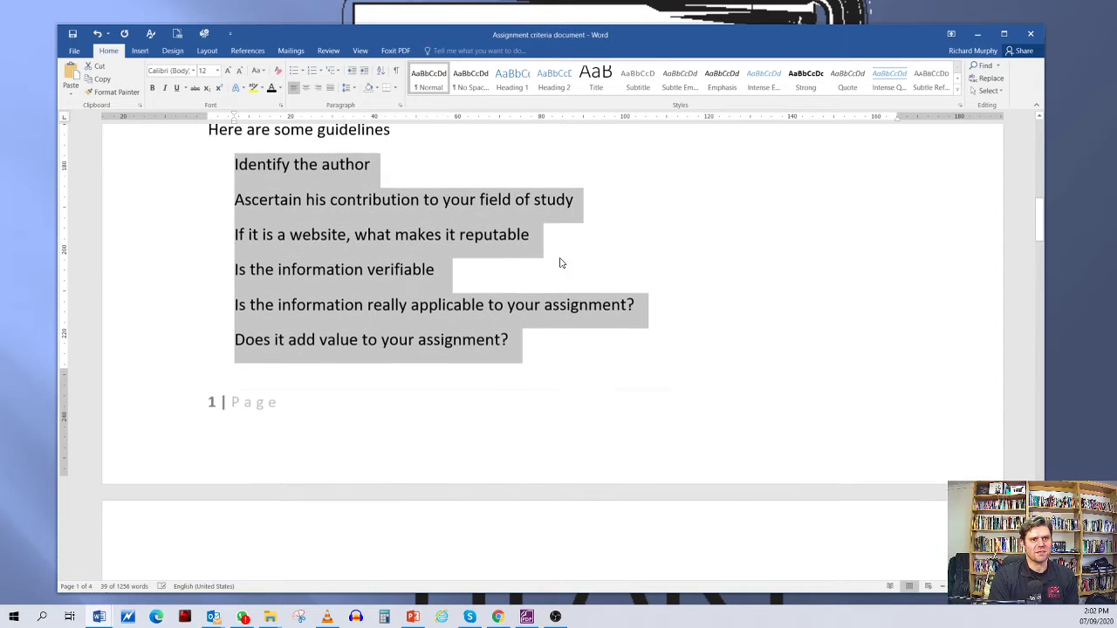
{"action": "scroll", "coordinate": [554, 264], "scroll_direction": "down", "scroll_amount": 2}
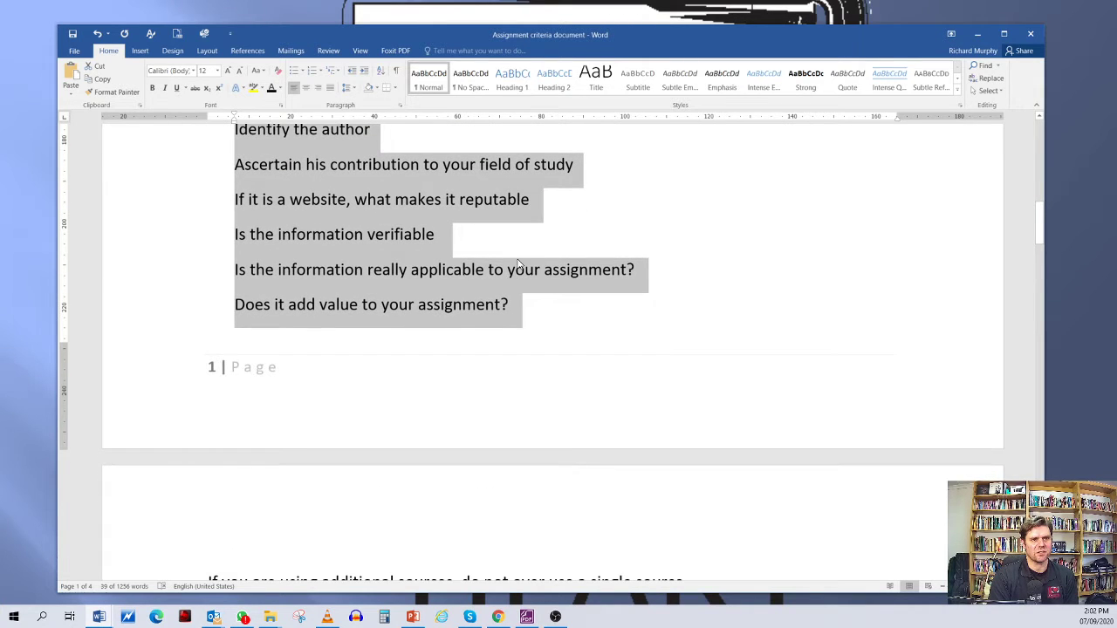
{"action": "scroll", "coordinate": [539, 264], "scroll_direction": "up", "scroll_amount": 3}
Turn the six unbulleted guideline items, from "Identify the author" to "Does it add value to your assignment?", into a numbered list
{"action": "left_click", "coordinate": [373, 181]}
{"action": "scroll", "coordinate": [324, 242], "scroll_direction": "down", "scroll_amount": 2}
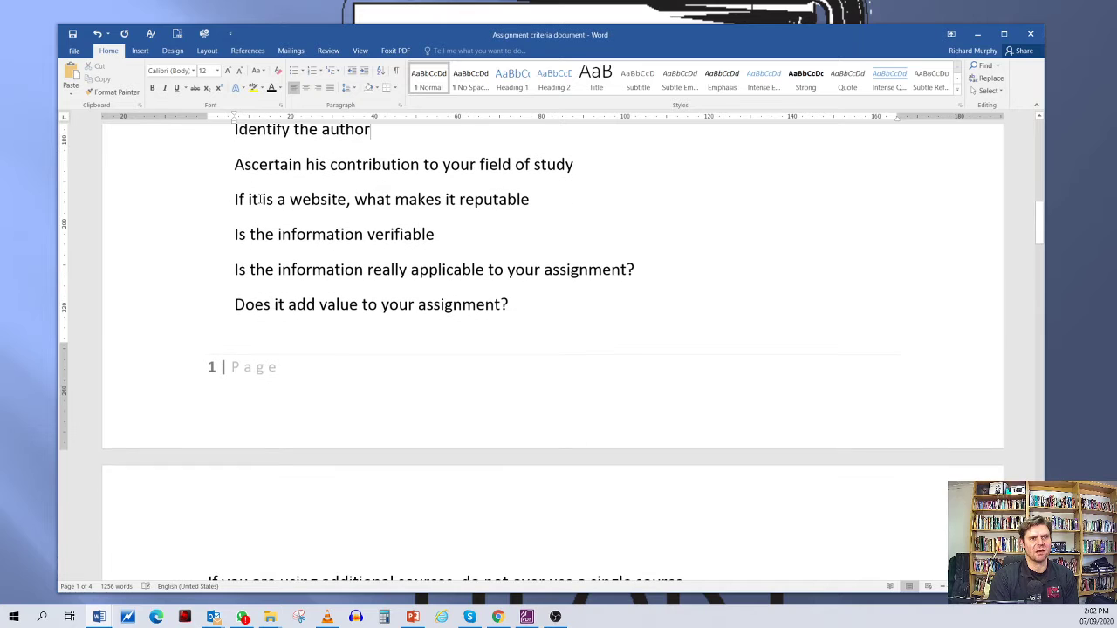
{"action": "scroll", "coordinate": [260, 190], "scroll_direction": "up", "scroll_amount": 1}
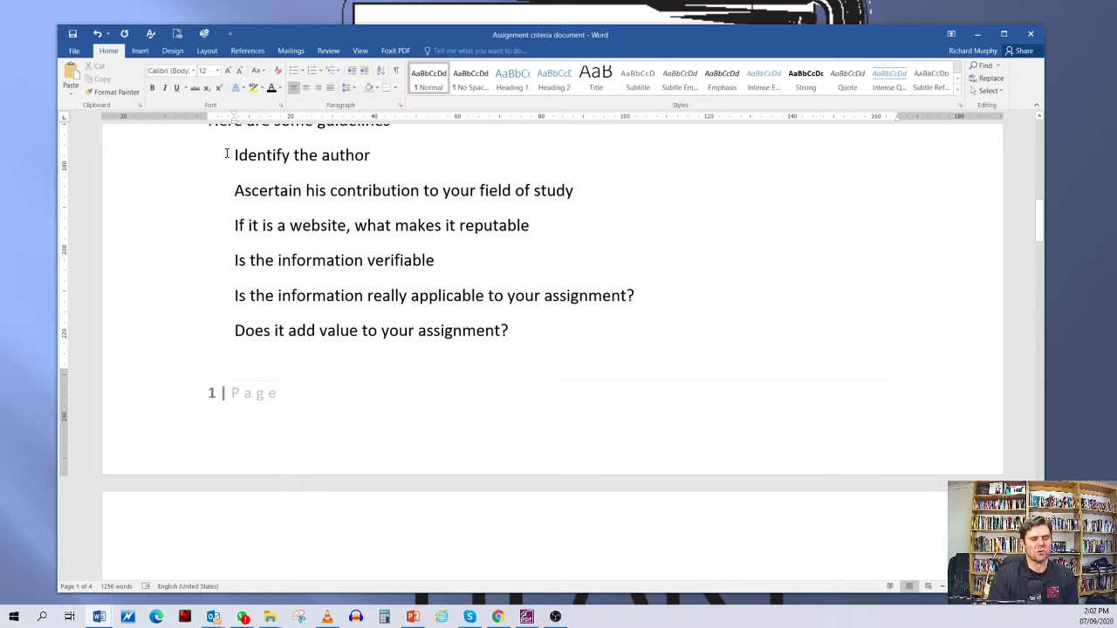
{"action": "left_click_drag", "start_coordinate": [226, 155], "coordinate": [559, 334]}
{"action": "scroll", "coordinate": [558, 334], "scroll_direction": "down", "scroll_amount": 2}
{"action": "scroll", "coordinate": [559, 334], "scroll_direction": "up", "scroll_amount": 2}
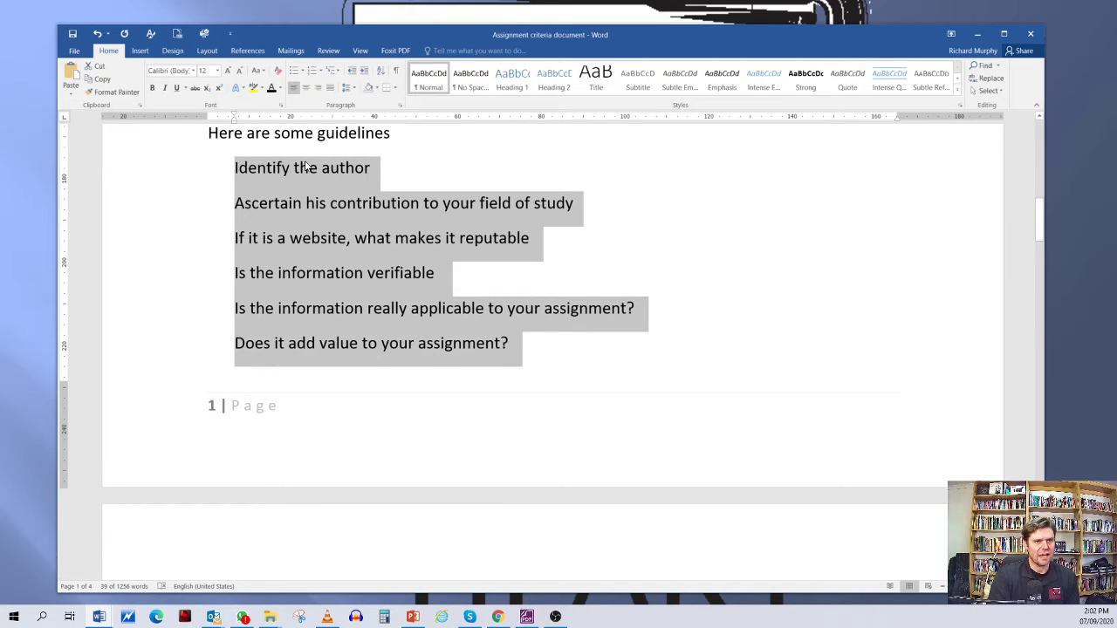
{"action": "left_click", "coordinate": [312, 73]}
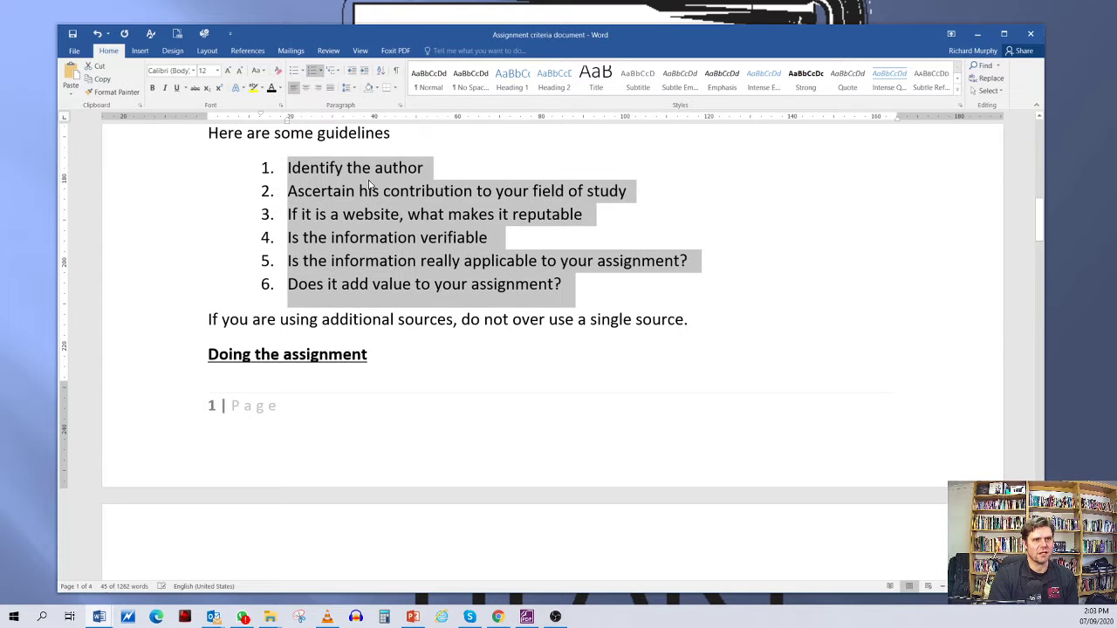
{"action": "scroll", "coordinate": [300, 243], "scroll_direction": "down", "scroll_amount": 1}
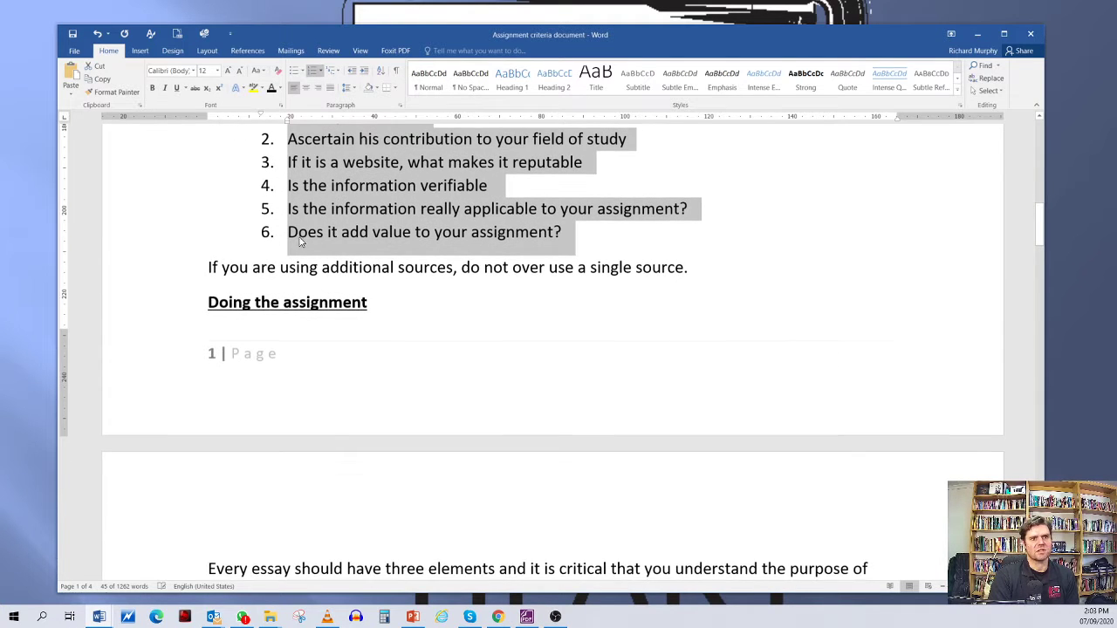
{"action": "scroll", "coordinate": [299, 242], "scroll_direction": "up", "scroll_amount": 1}
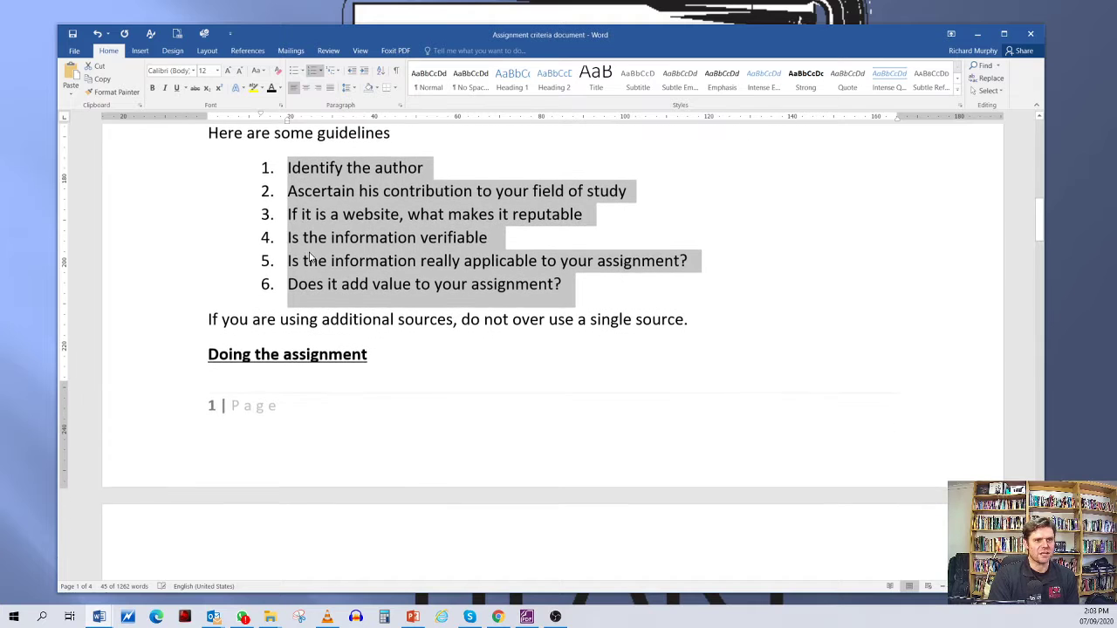
{"action": "scroll", "coordinate": [308, 258], "scroll_direction": "down", "scroll_amount": 1}
{"action": "scroll", "coordinate": [307, 256], "scroll_direction": "up", "scroll_amount": 1}
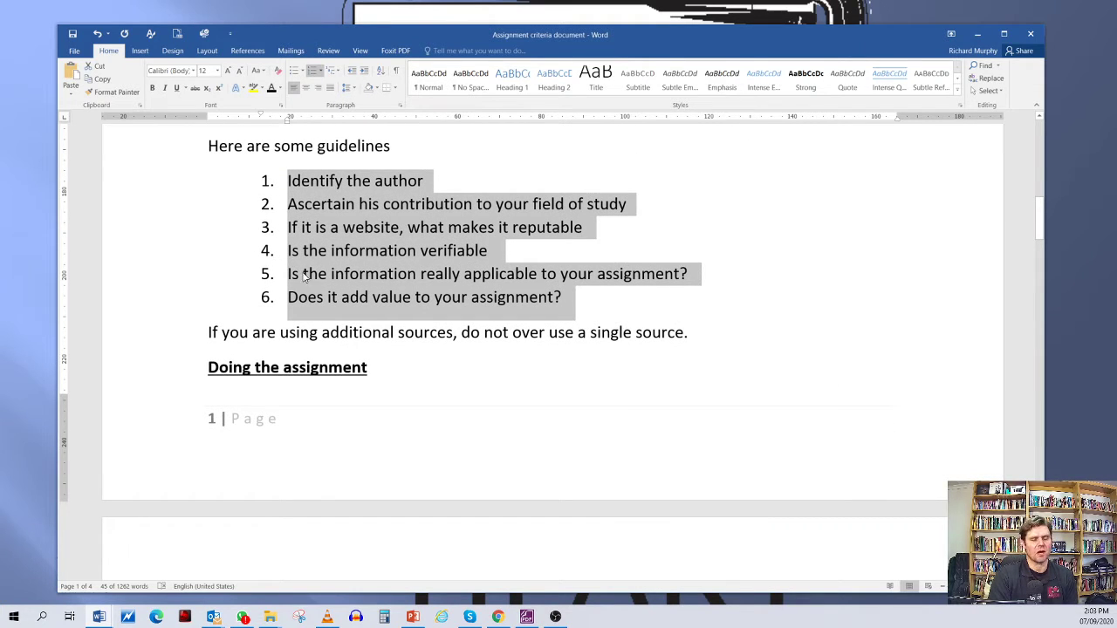
Convert the numbered guideline items into a bulleted list with hollow-circle bullets
{"action": "left_click", "coordinate": [295, 71]}
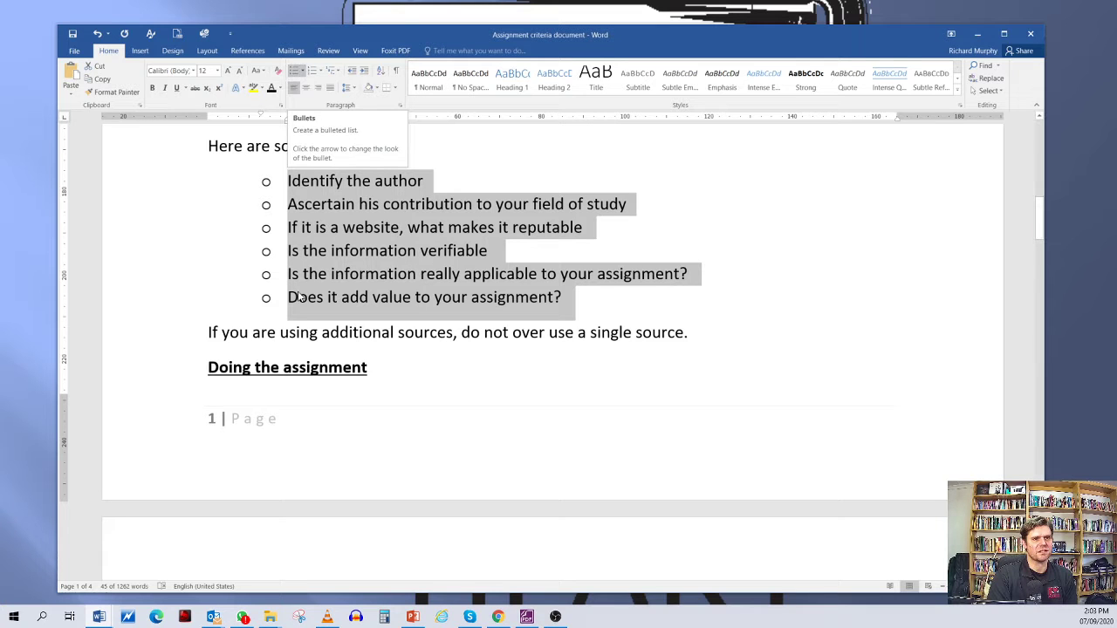
{"action": "scroll", "coordinate": [294, 197], "scroll_direction": "down", "scroll_amount": 1}
{"action": "scroll", "coordinate": [274, 221], "scroll_direction": "up", "scroll_amount": 1}
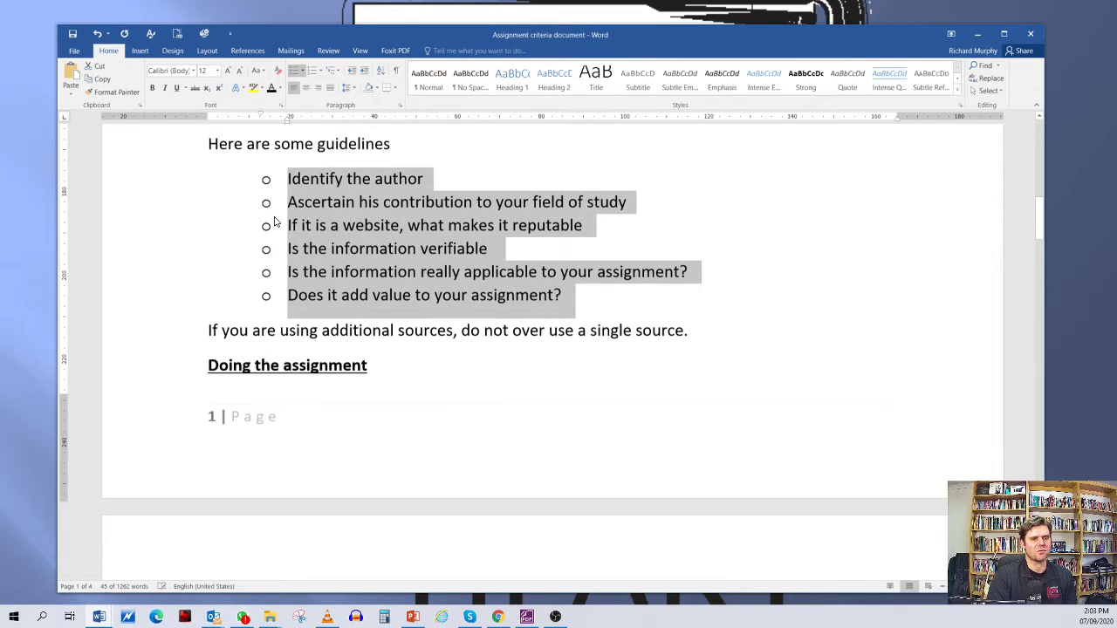
Define a new bullet for the guideline list with its font size set to 16 and its font color set to red
{"action": "left_click", "coordinate": [304, 73]}
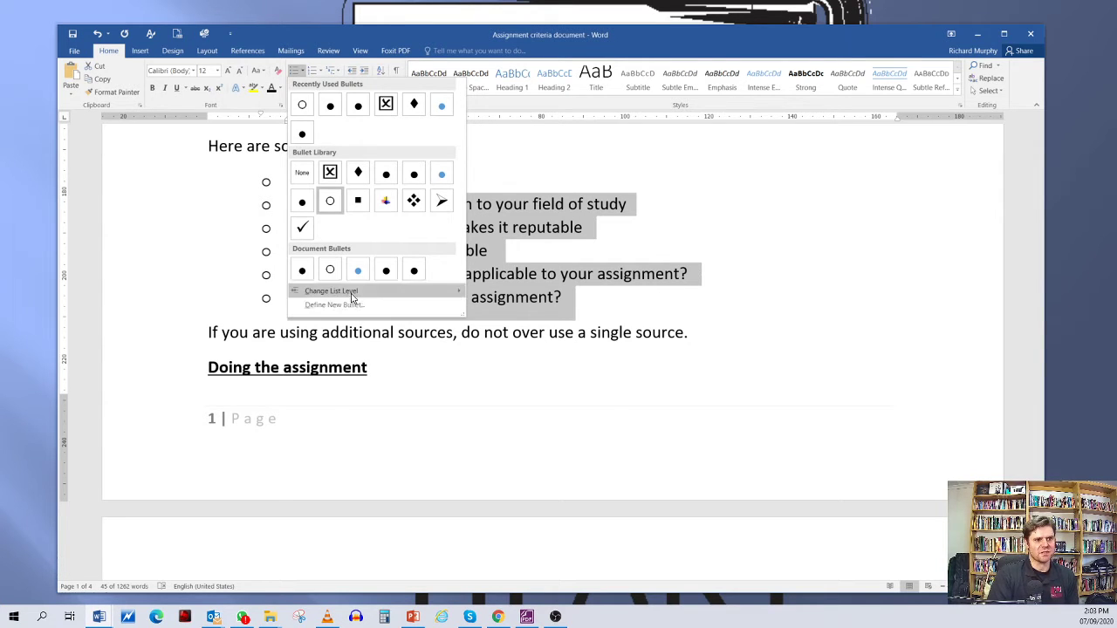
{"action": "left_click", "coordinate": [352, 307]}
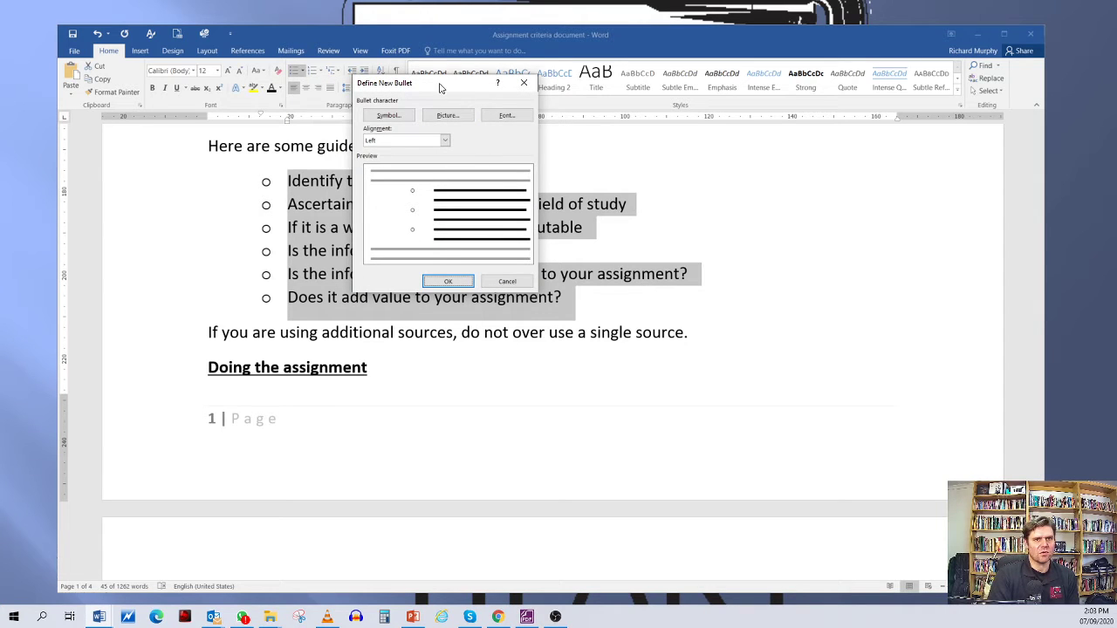
{"action": "left_click_drag", "start_coordinate": [439, 84], "coordinate": [460, 136]}
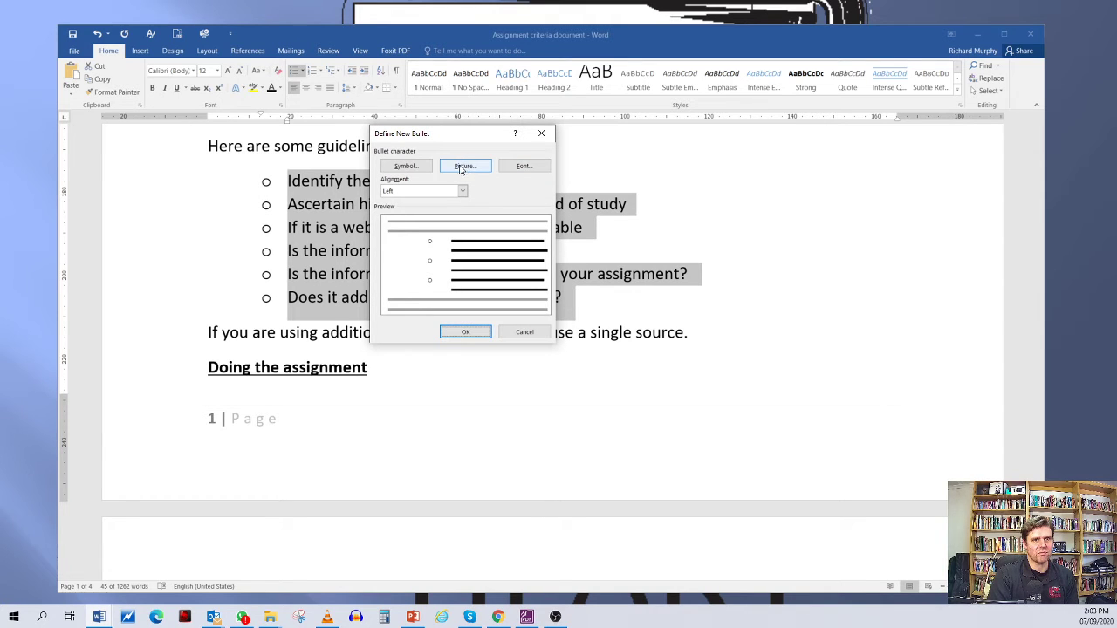
{"action": "left_click", "coordinate": [522, 168]}
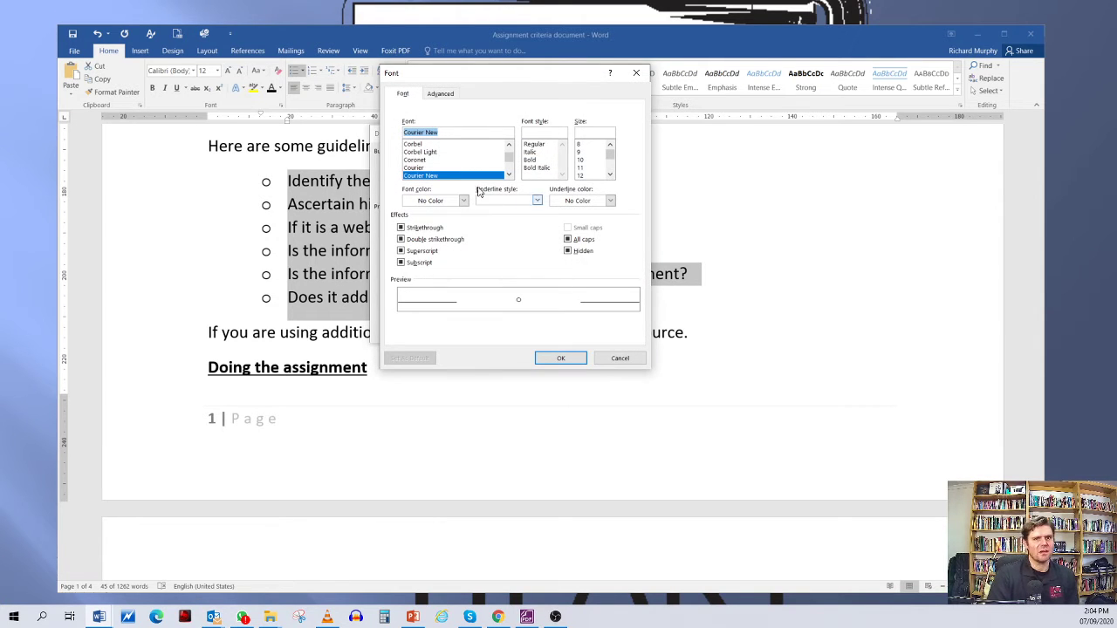
{"action": "left_click_drag", "start_coordinate": [479, 77], "coordinate": [431, 63]}
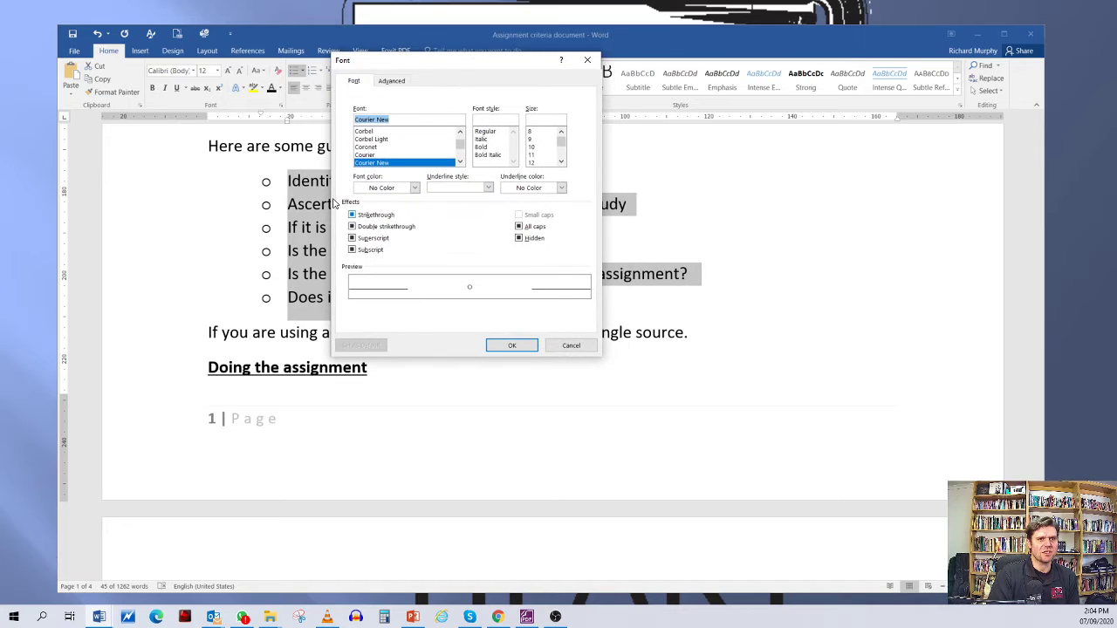
{"action": "left_click", "coordinate": [562, 162]}
{"action": "left_click", "coordinate": [562, 162]}
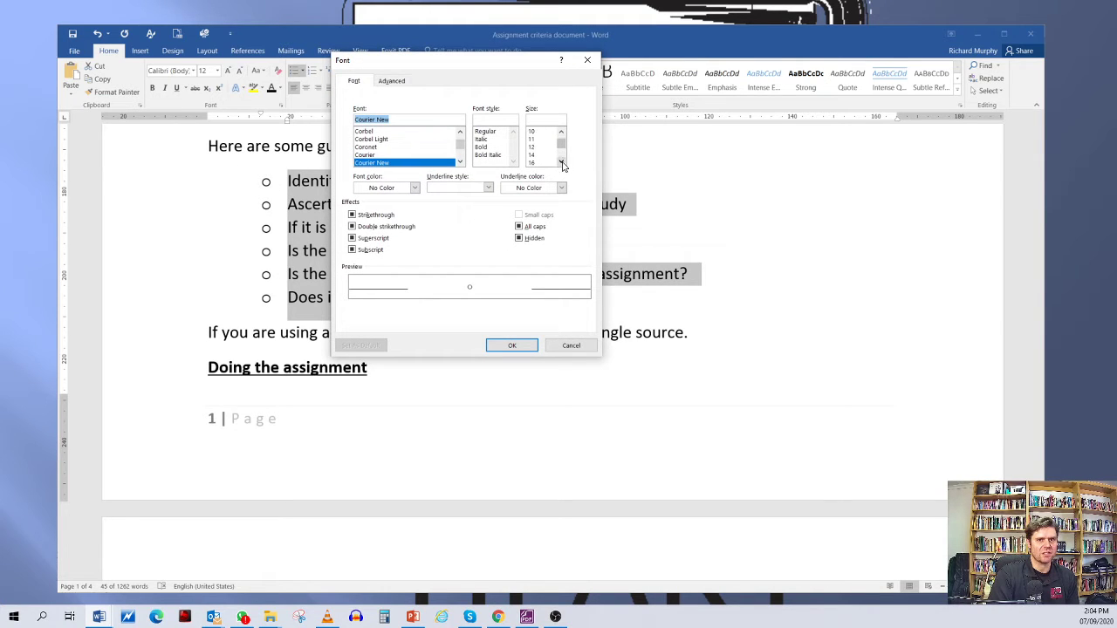
{"action": "left_click", "coordinate": [535, 155]}
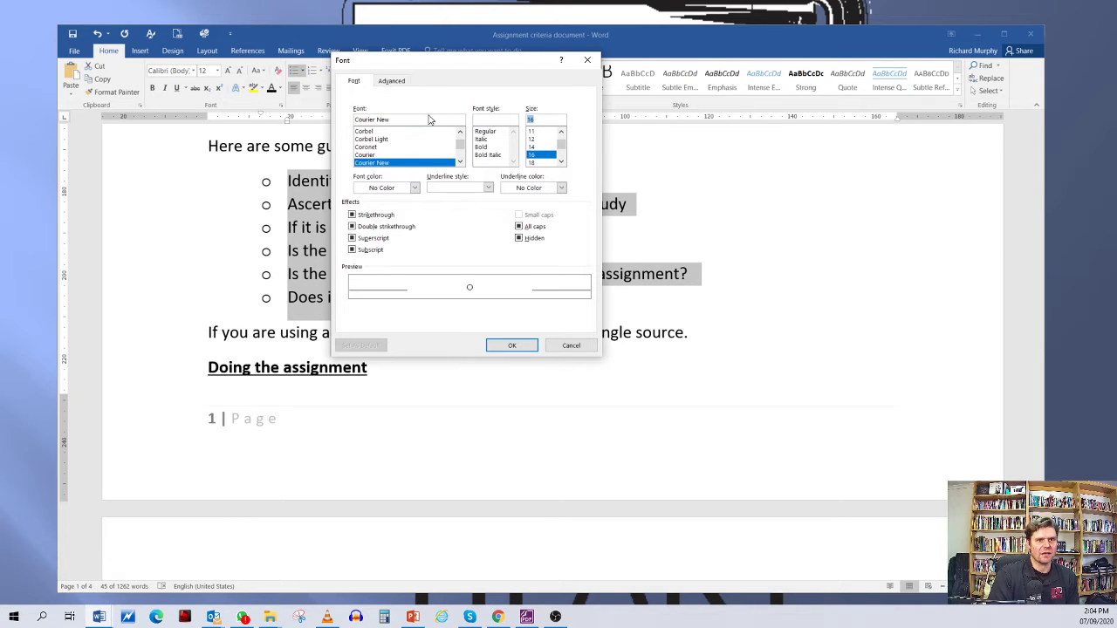
{"action": "left_click", "coordinate": [415, 188]}
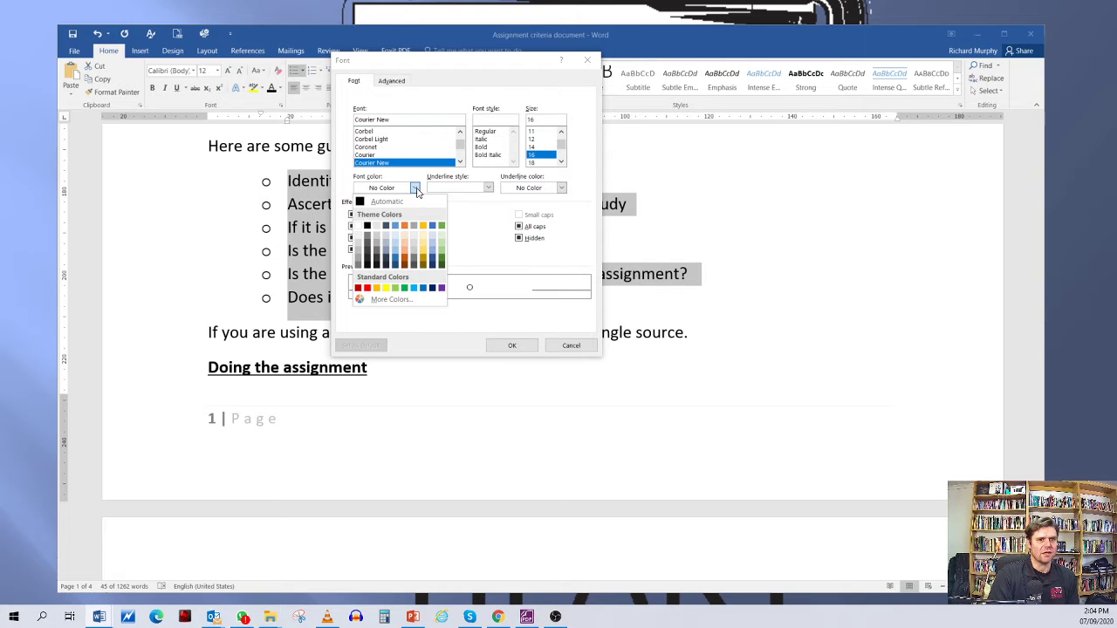
{"action": "left_click", "coordinate": [366, 289]}
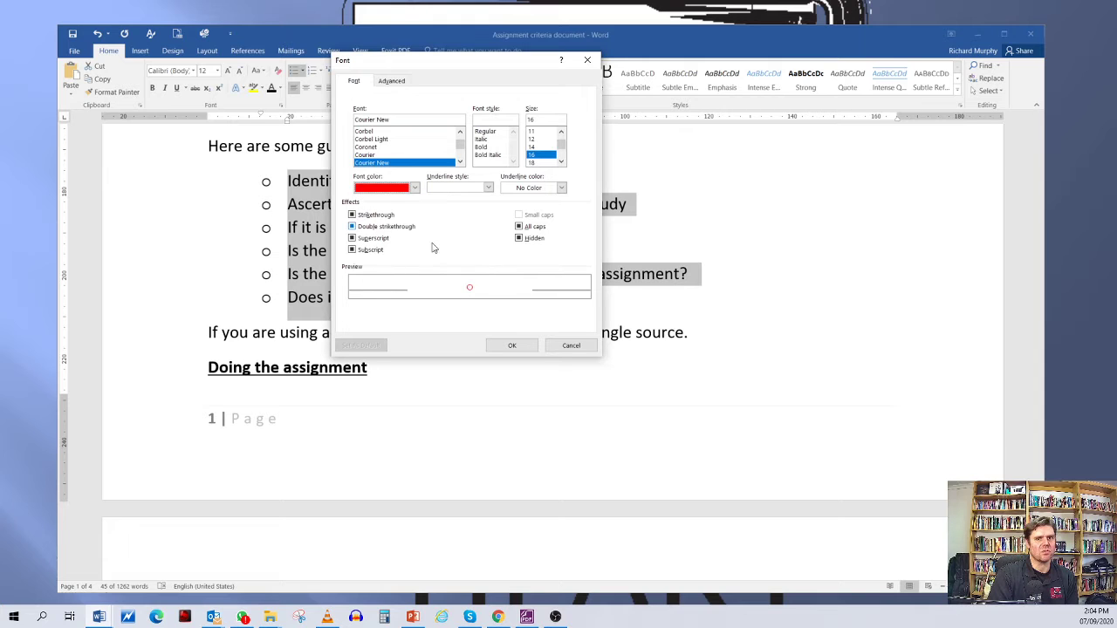
{"action": "left_click", "coordinate": [508, 347]}
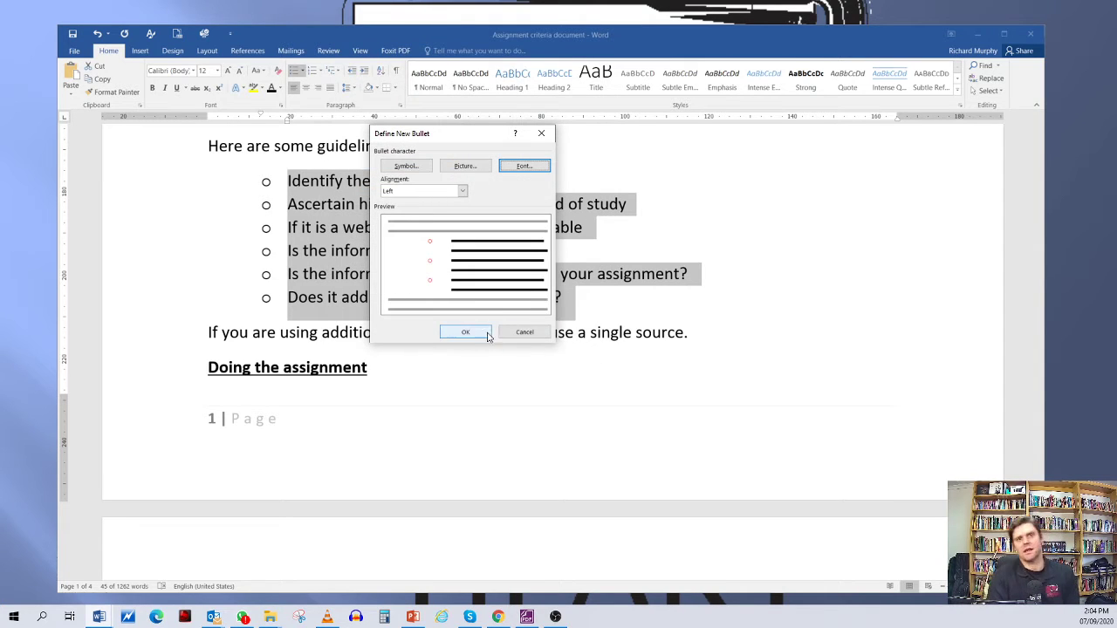
{"action": "left_click", "coordinate": [479, 338]}
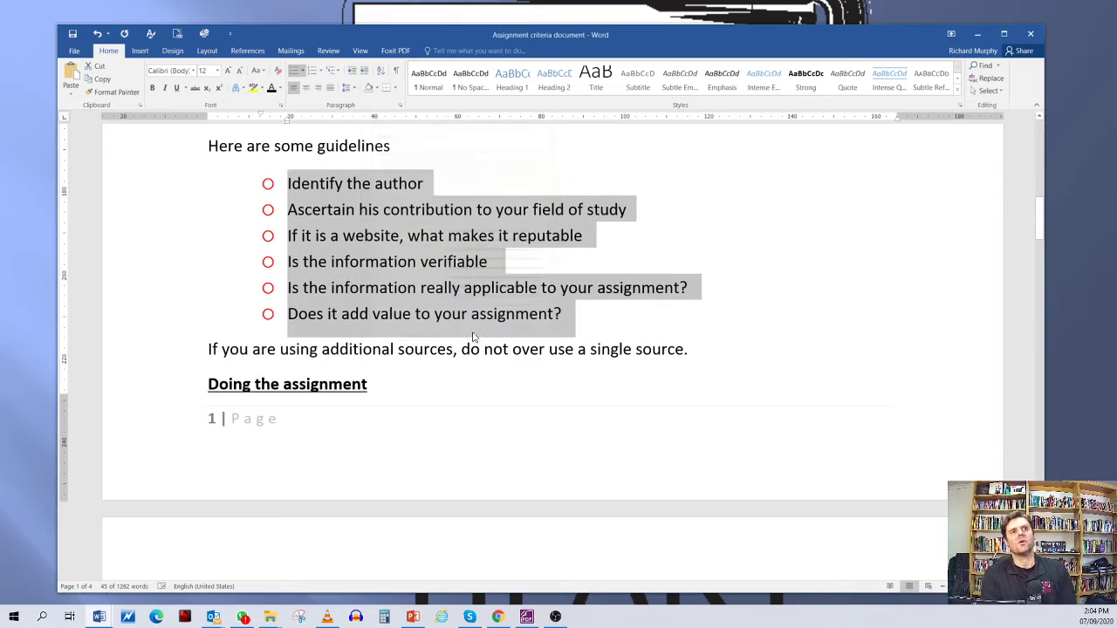
Deselect the guideline list and examine its restyled bullets against the surrounding text
{"action": "left_click", "coordinate": [486, 181]}
{"action": "scroll", "coordinate": [270, 244], "scroll_direction": "down", "scroll_amount": 1}
{"action": "scroll", "coordinate": [267, 247], "scroll_direction": "up", "scroll_amount": 1}
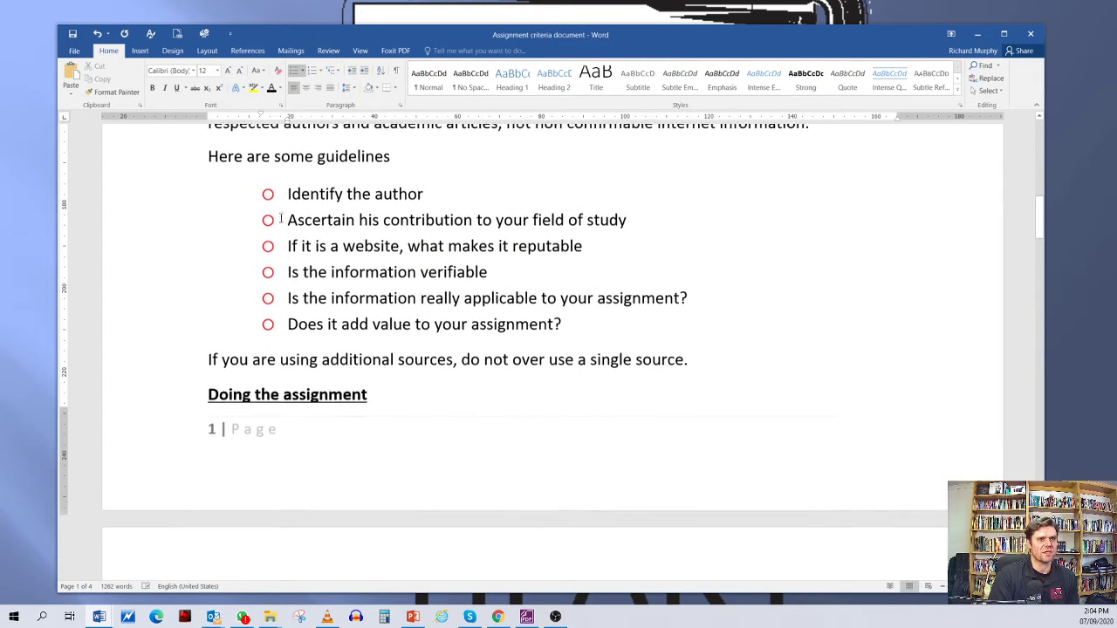
{"action": "scroll", "coordinate": [267, 221], "scroll_direction": "down", "scroll_amount": 1}
{"action": "scroll", "coordinate": [268, 231], "scroll_direction": "up", "scroll_amount": 2}
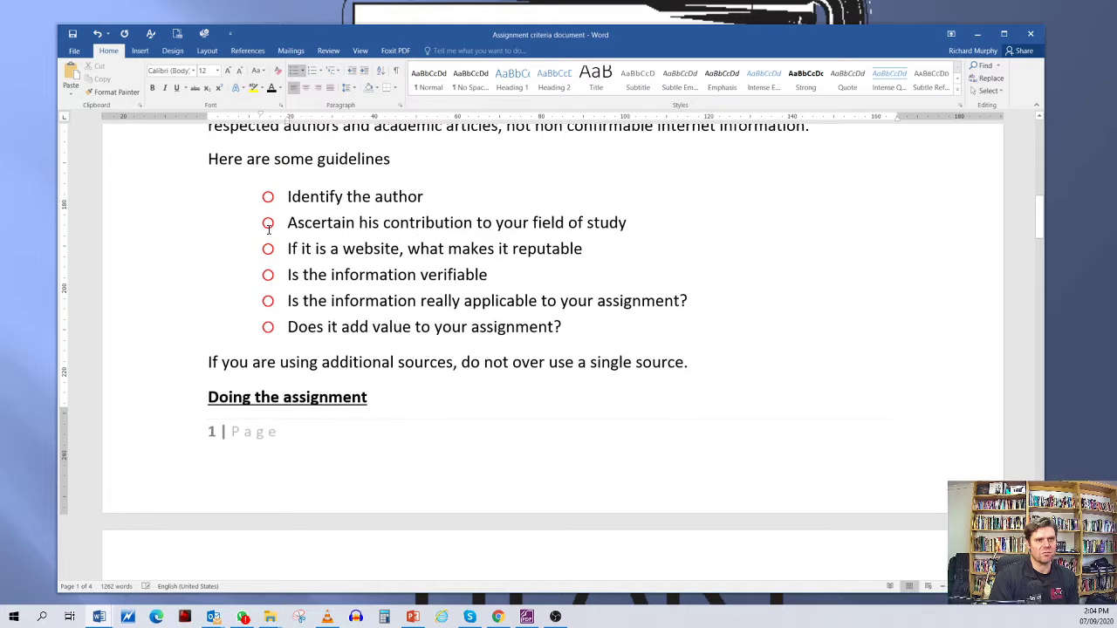
{"action": "scroll", "coordinate": [289, 244], "scroll_direction": "down", "scroll_amount": 1}
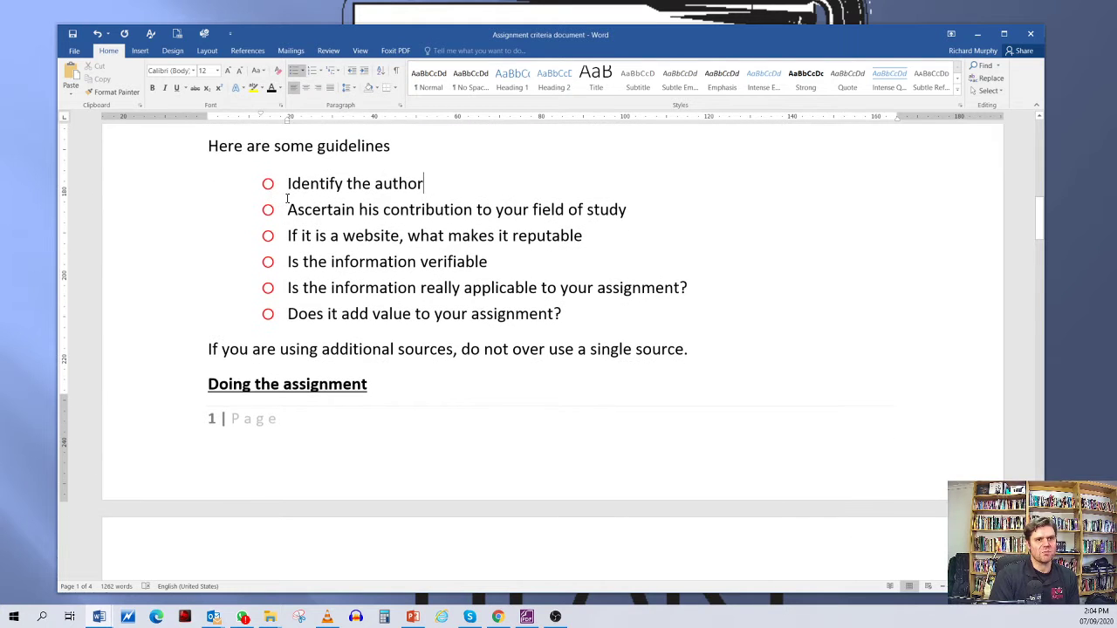
{"action": "scroll", "coordinate": [306, 218], "scroll_direction": "down", "scroll_amount": 1}
{"action": "scroll", "coordinate": [296, 210], "scroll_direction": "up", "scroll_amount": 1}
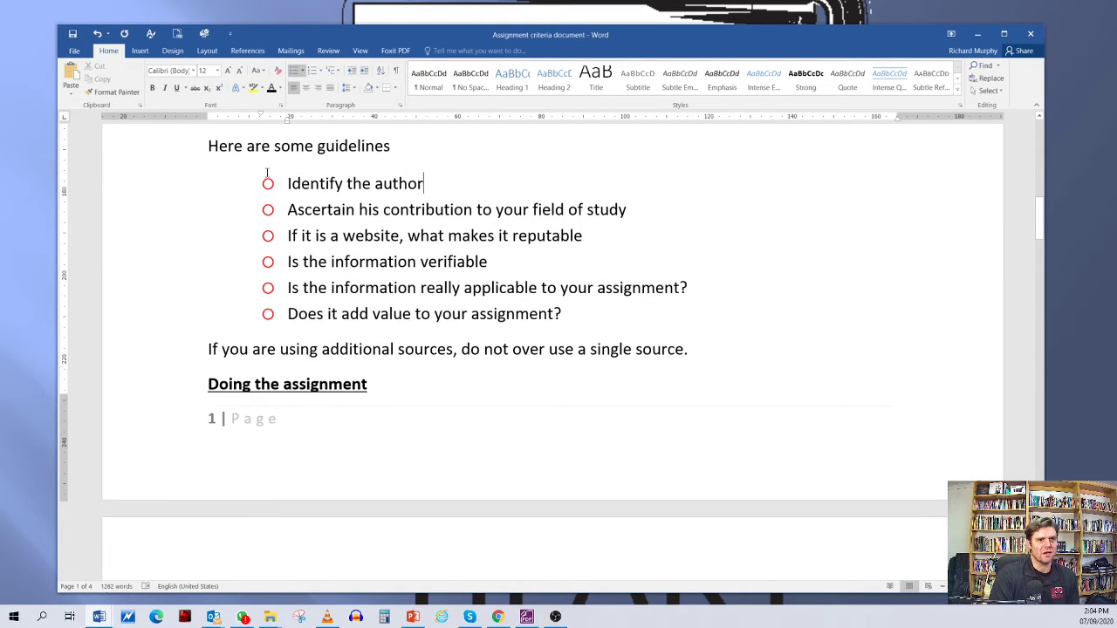
Select only the bullet symbols of the guideline list and make them bold and black
{"action": "left_click", "coordinate": [268, 178]}
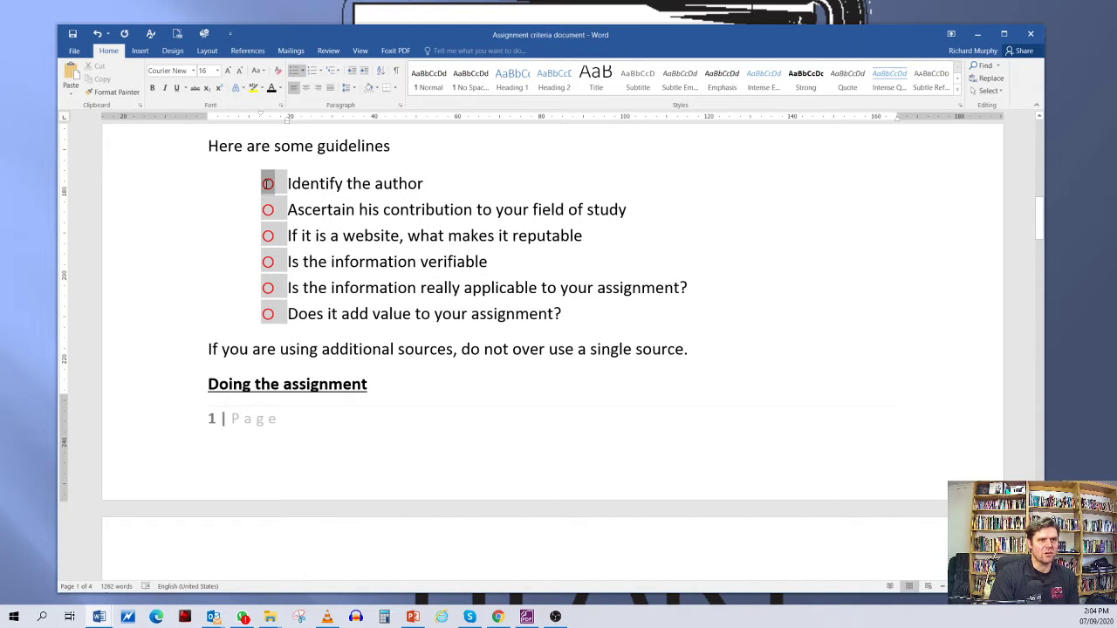
{"action": "left_click", "coordinate": [153, 89]}
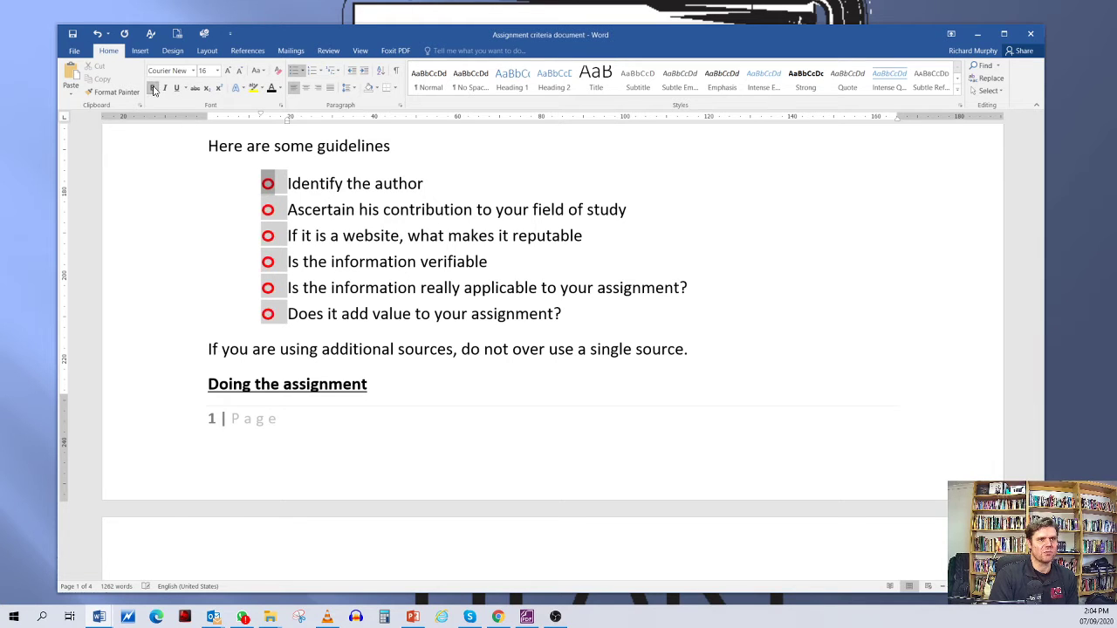
{"action": "left_click", "coordinate": [274, 89]}
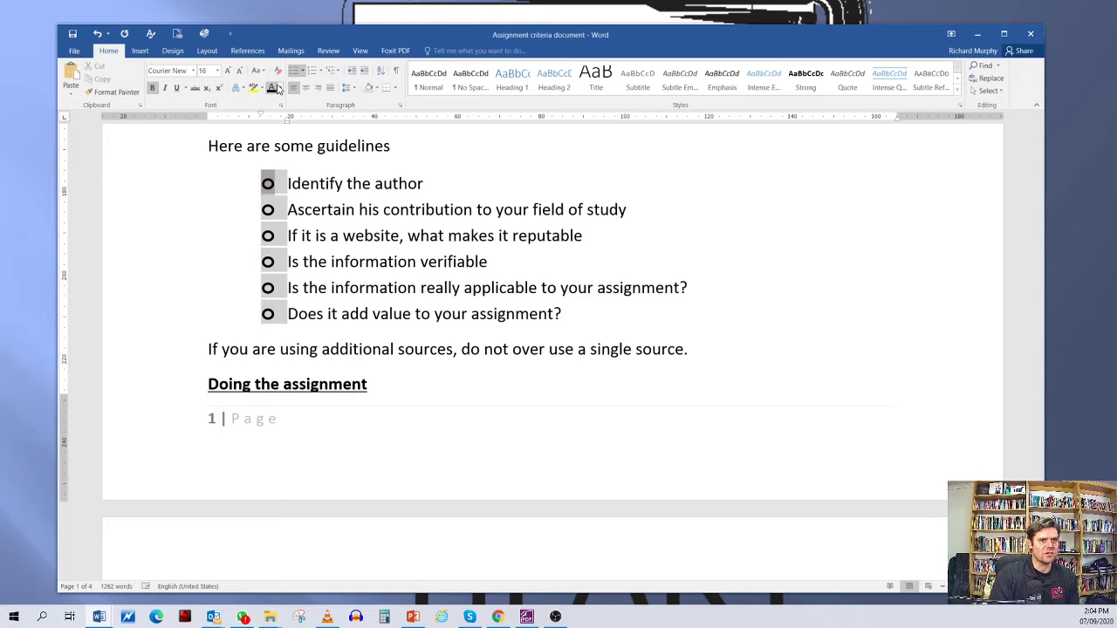
Color the guideline list's bullet symbols green and try a bright green text highlight on them
{"action": "left_click", "coordinate": [279, 89]}
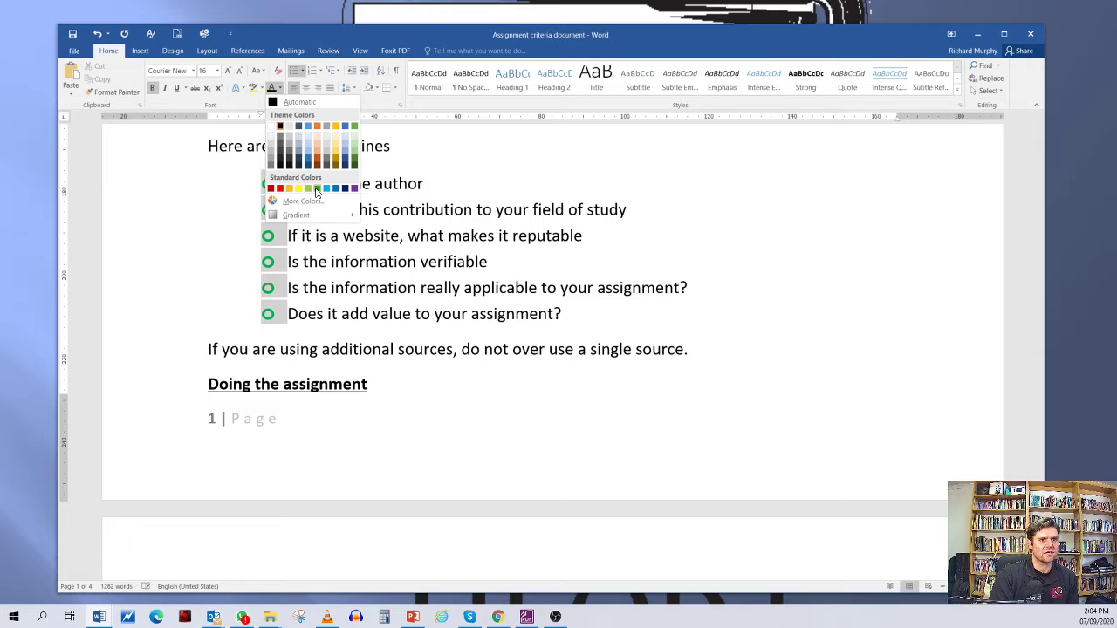
{"action": "left_click", "coordinate": [316, 193]}
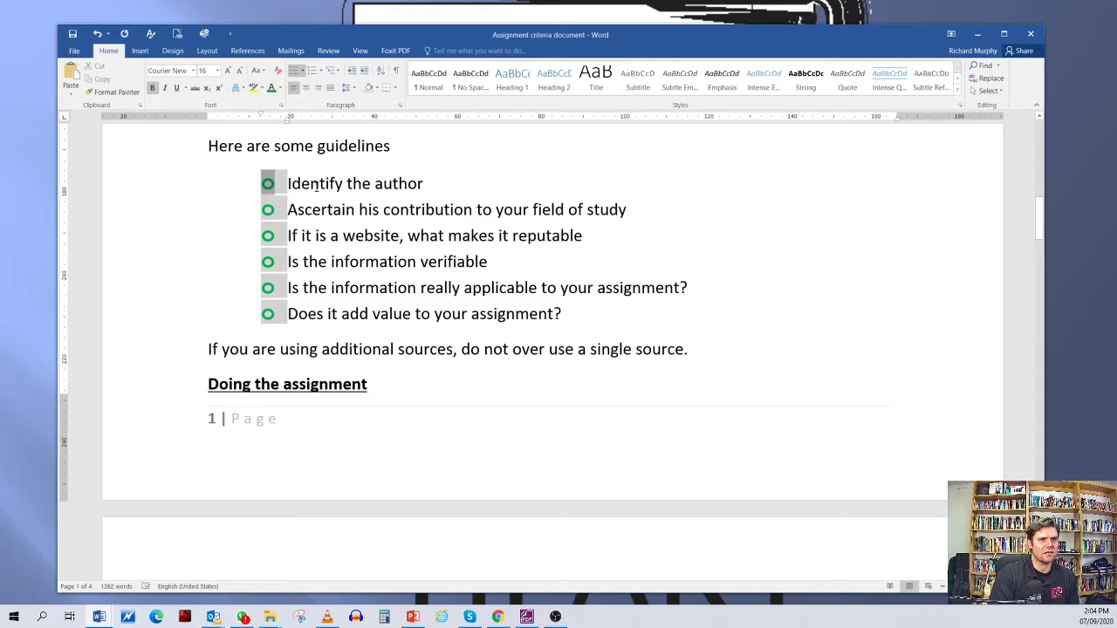
{"action": "left_click", "coordinate": [261, 90]}
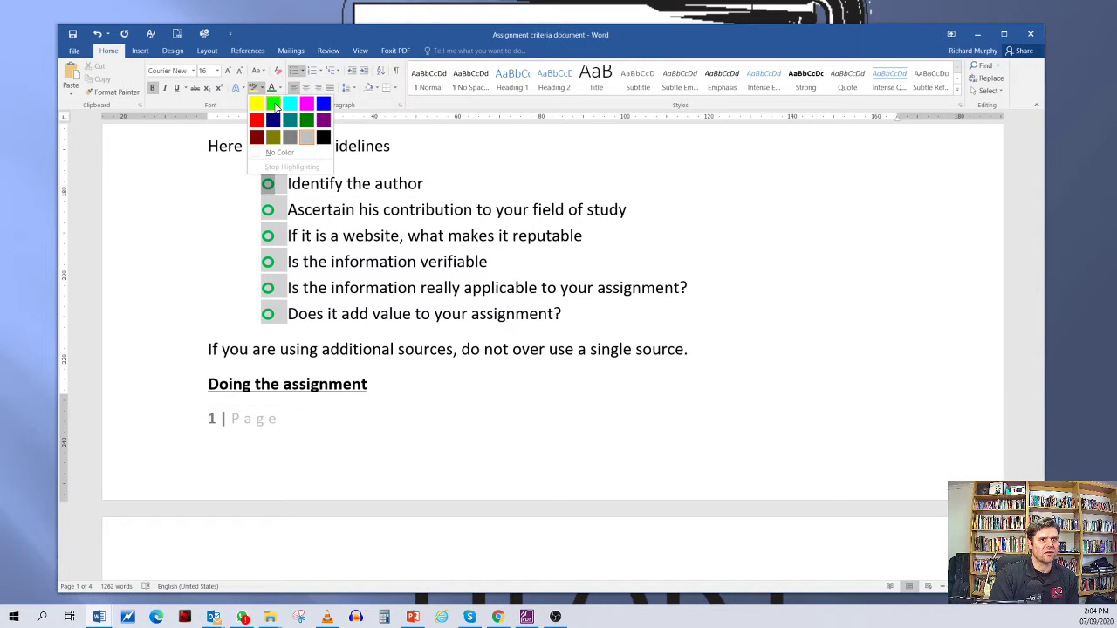
{"action": "left_click", "coordinate": [273, 104]}
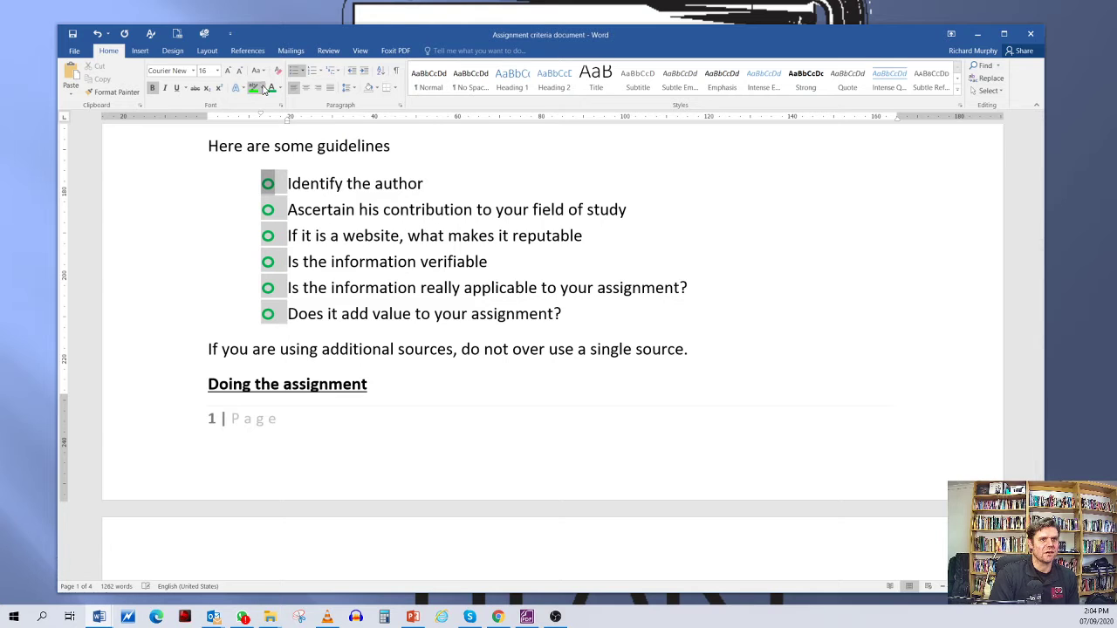
{"action": "left_click", "coordinate": [261, 90]}
{"action": "left_click", "coordinate": [279, 154]}
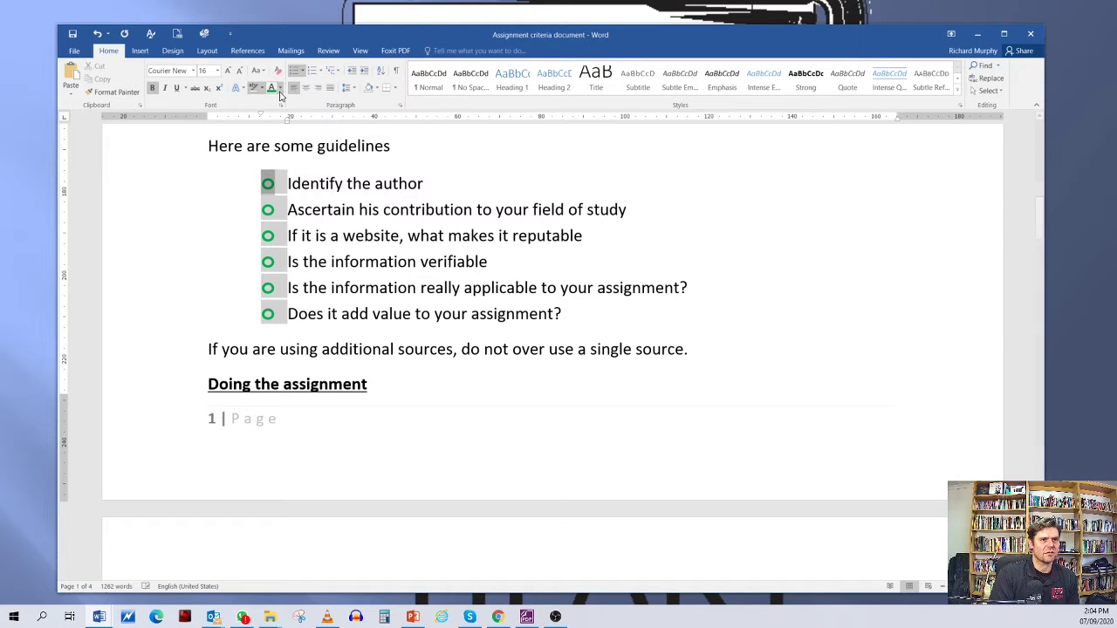
Set the guideline bullets' font color to a dark blue theme color and their font size to 14
{"action": "left_click", "coordinate": [279, 89]}
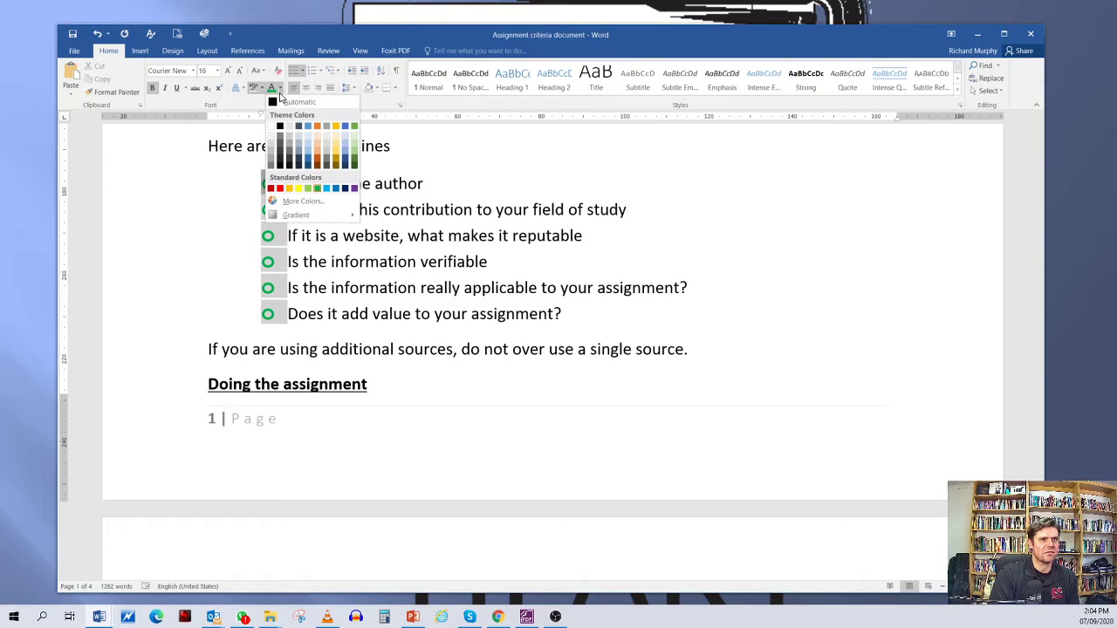
{"action": "left_click", "coordinate": [346, 165]}
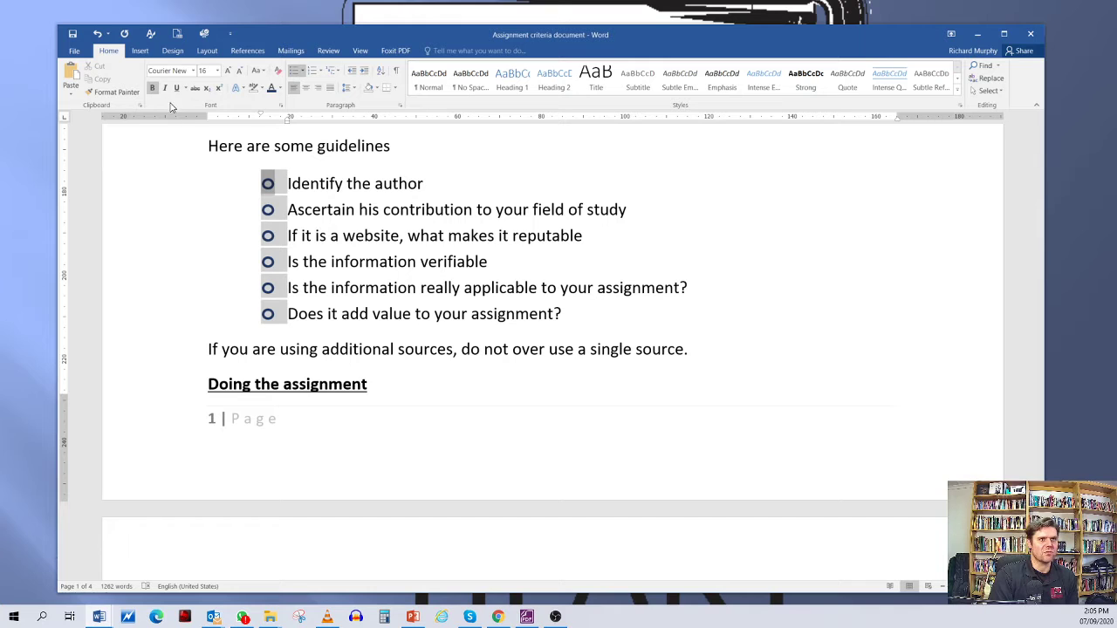
{"action": "left_click", "coordinate": [218, 75]}
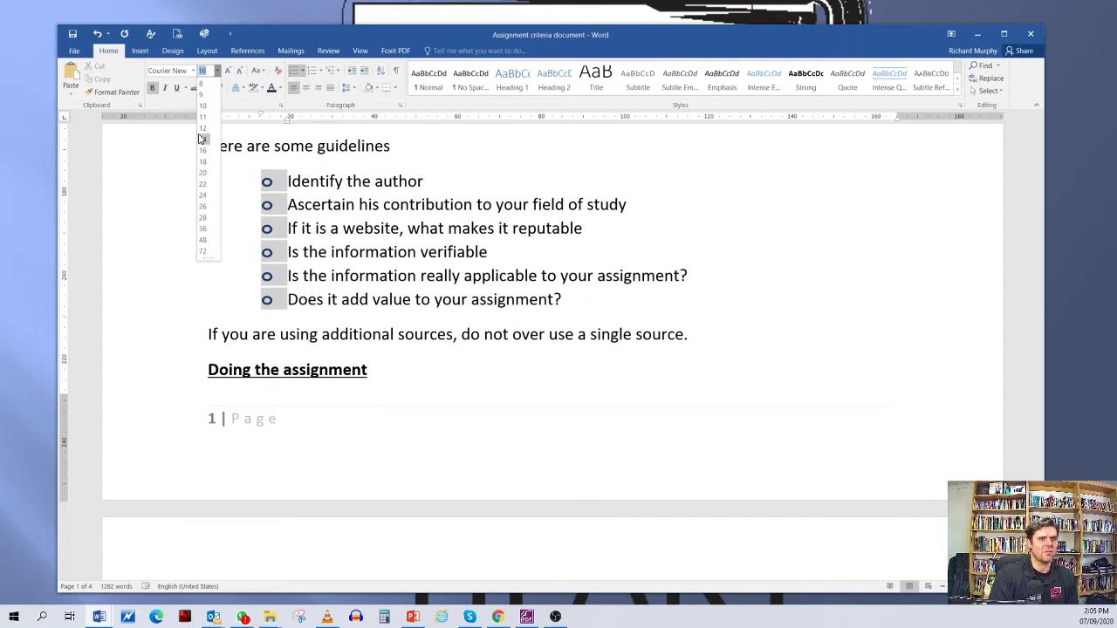
{"action": "left_click", "coordinate": [203, 139]}
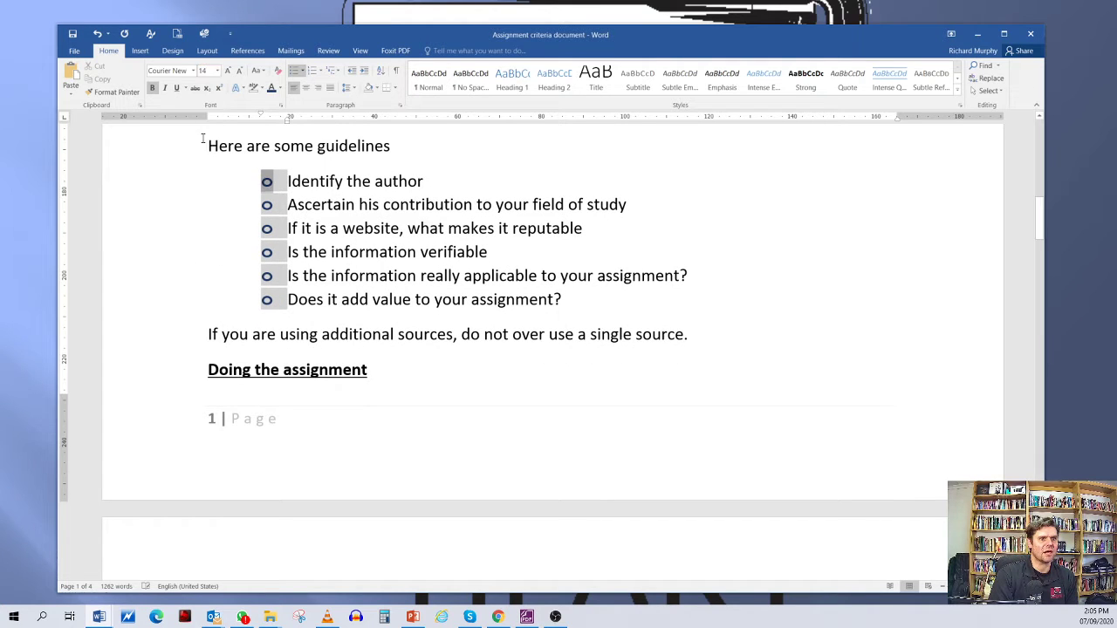
Start defining a new symbol bullet for the guideline list using the Wingdings 2 font
{"action": "left_click", "coordinate": [302, 73]}
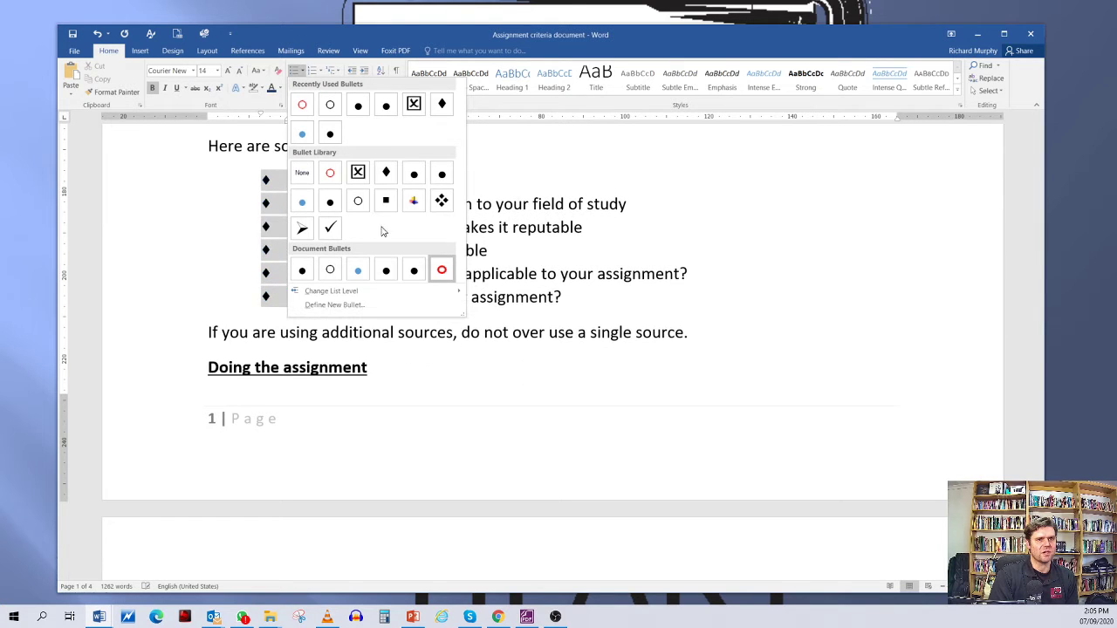
{"action": "left_click", "coordinate": [335, 305]}
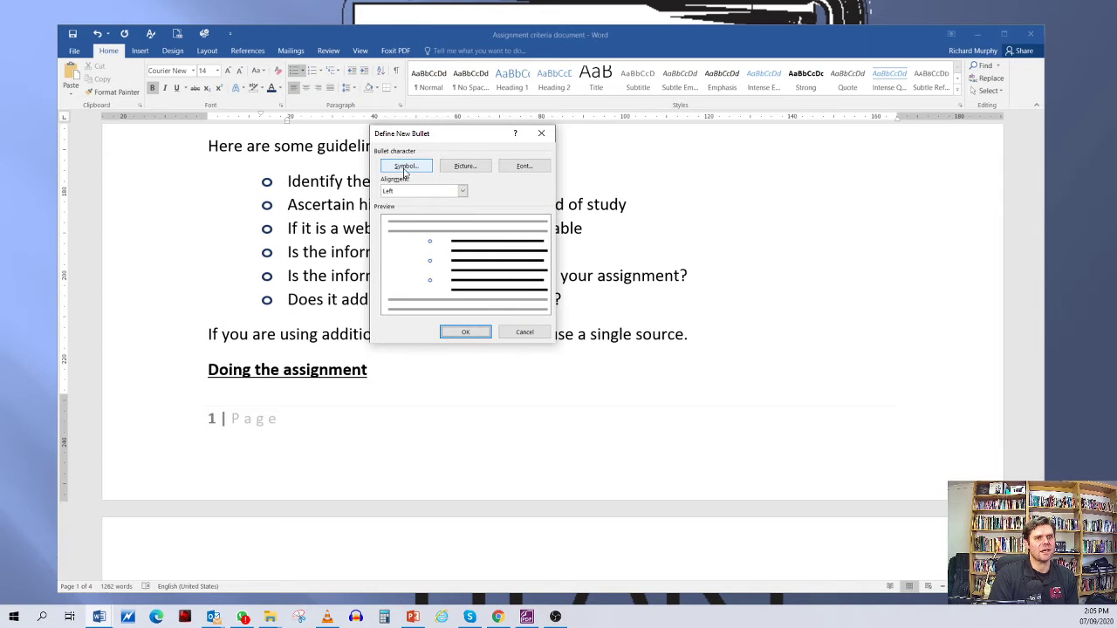
{"action": "left_click", "coordinate": [406, 166]}
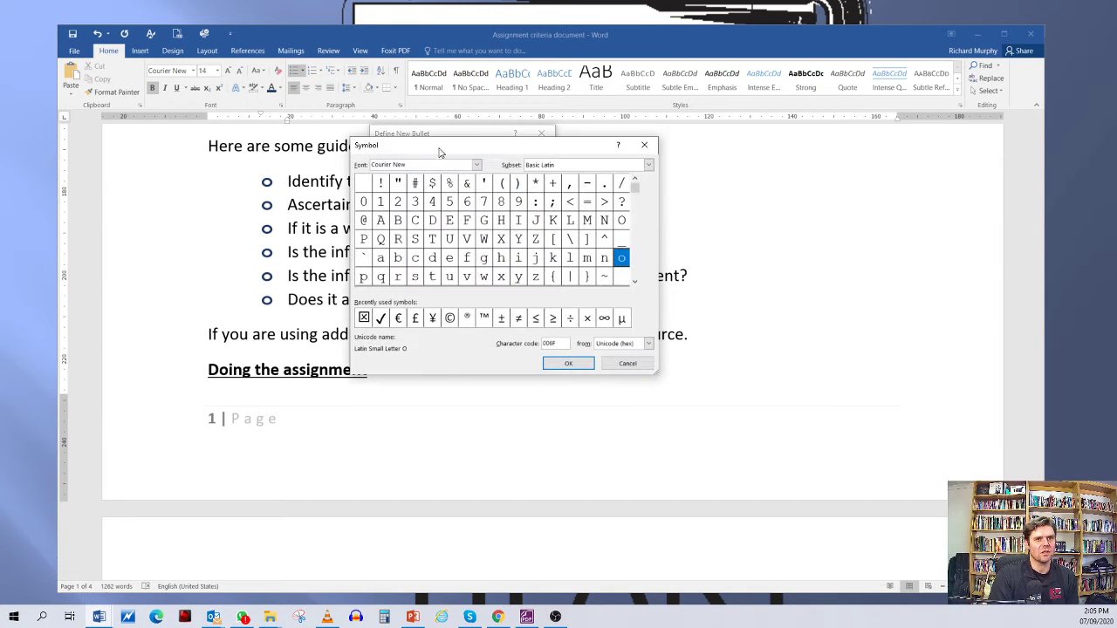
{"action": "left_click_drag", "start_coordinate": [439, 154], "coordinate": [417, 77]}
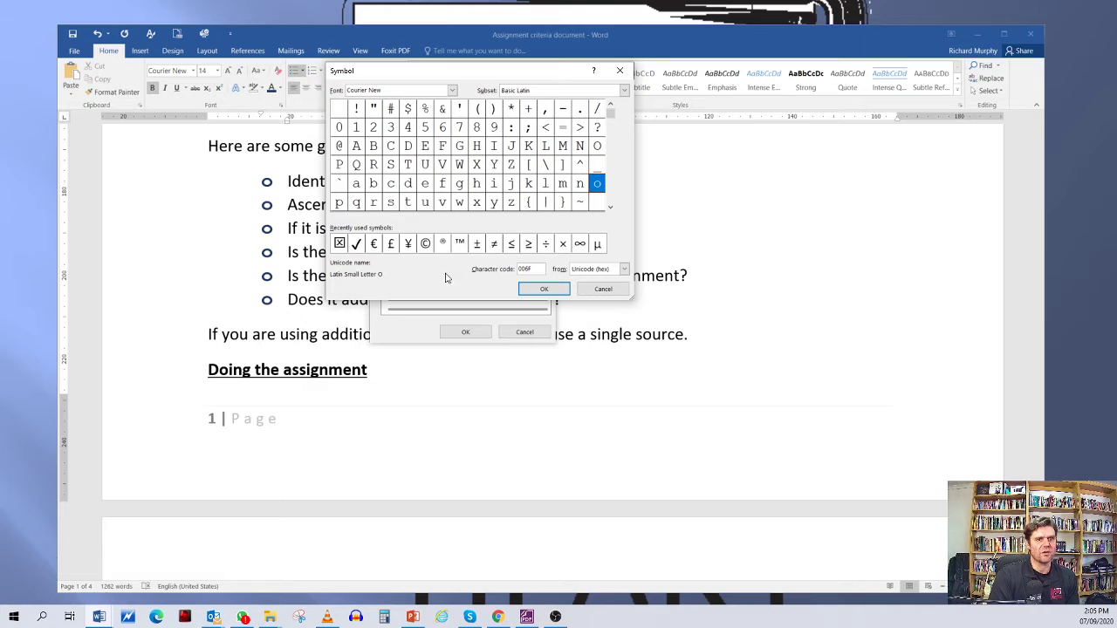
{"action": "left_click", "coordinate": [452, 92]}
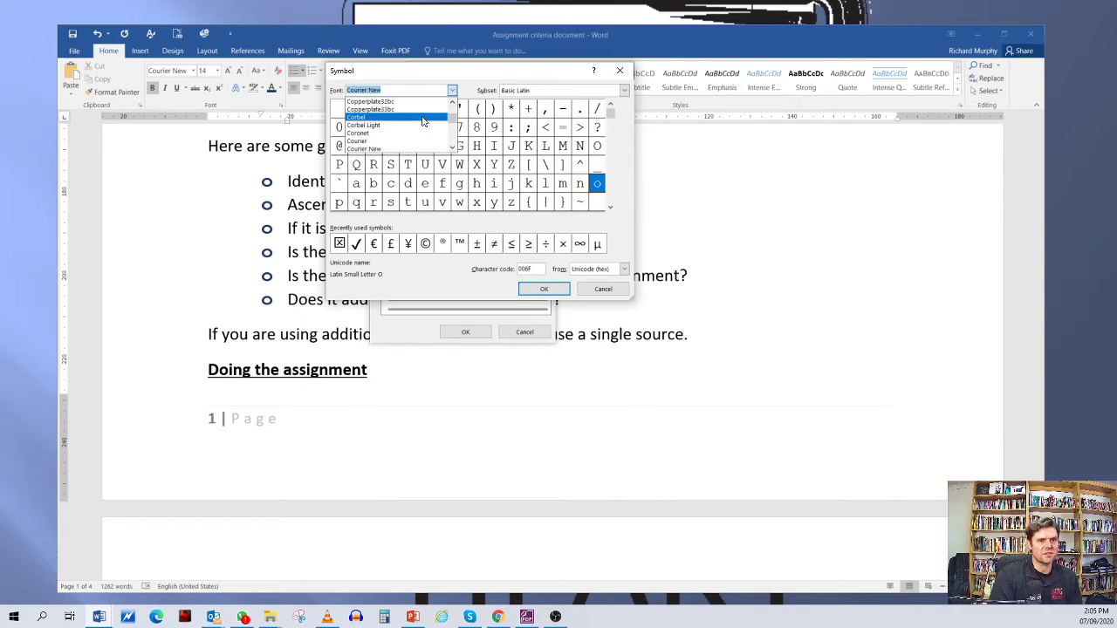
{"action": "type", "text": "wi"}
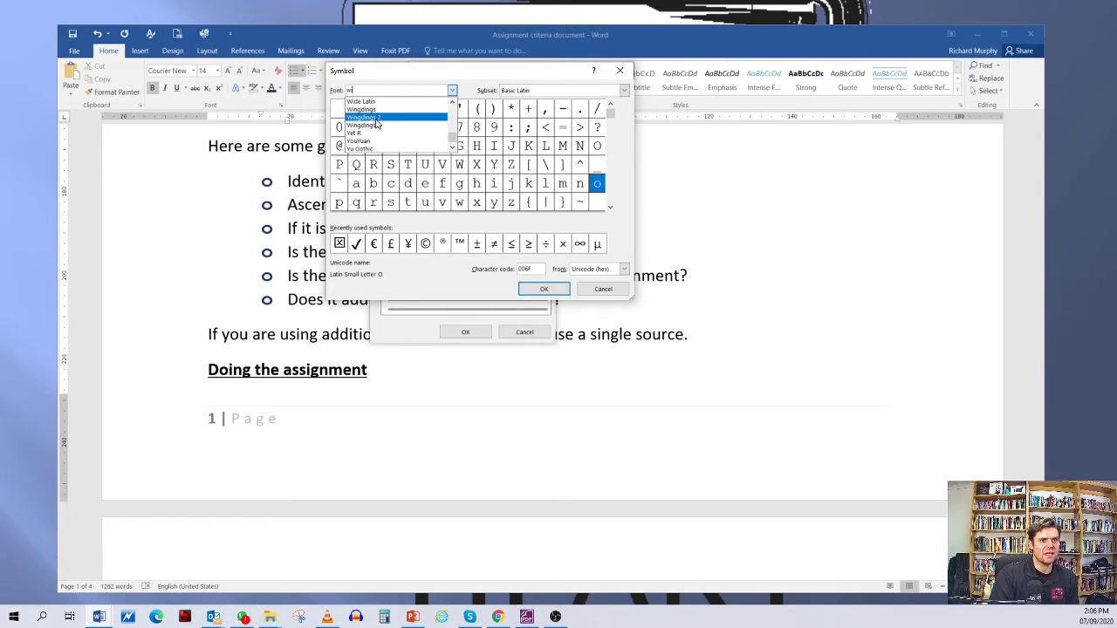
{"action": "left_click", "coordinate": [366, 119]}
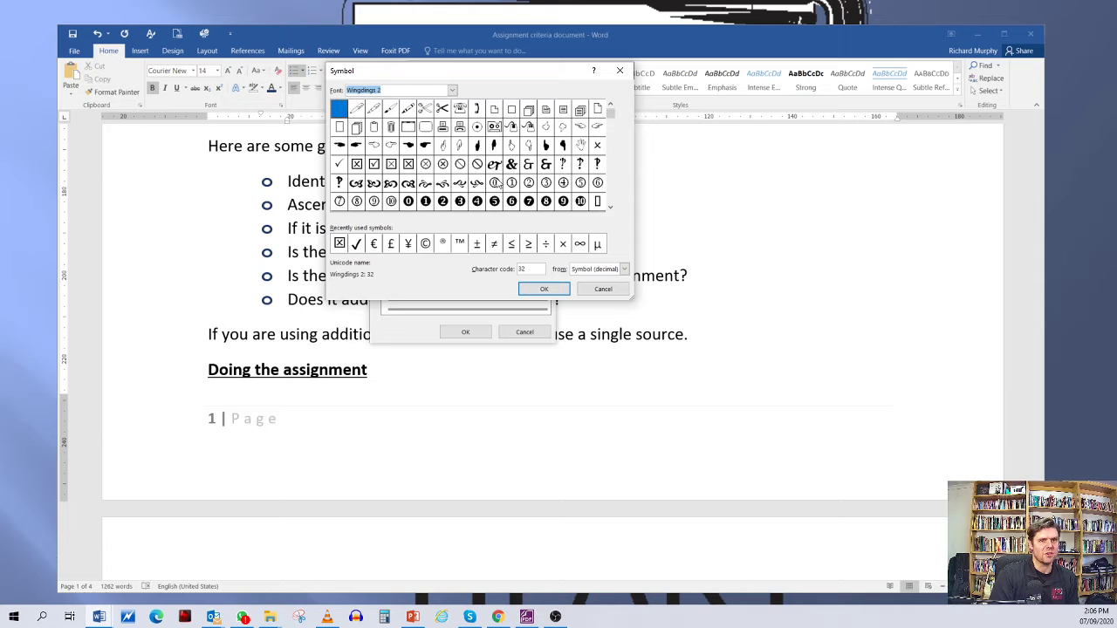
Apply the heavy asterisk symbol with character code 227 as the guideline list's new bullet
{"action": "left_click", "coordinate": [611, 208]}
{"action": "left_click", "coordinate": [610, 208]}
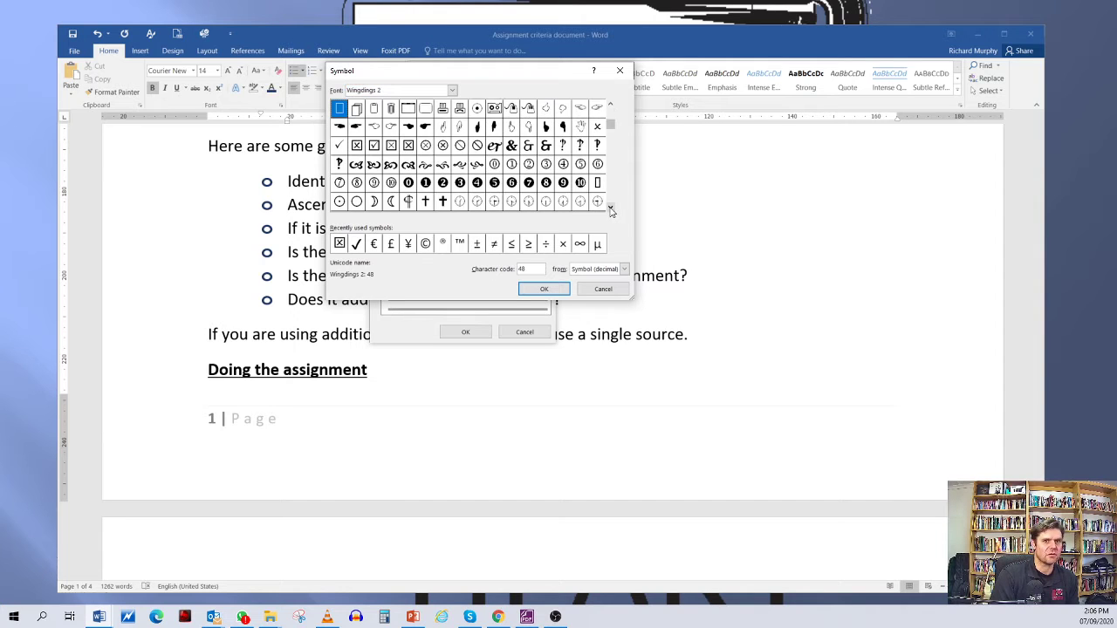
{"action": "left_click", "coordinate": [611, 208]}
{"action": "left_click", "coordinate": [611, 208]}
{"action": "left_click", "coordinate": [610, 207]}
{"action": "left_click", "coordinate": [611, 207]}
{"action": "left_click", "coordinate": [610, 207]}
{"action": "left_click", "coordinate": [611, 207]}
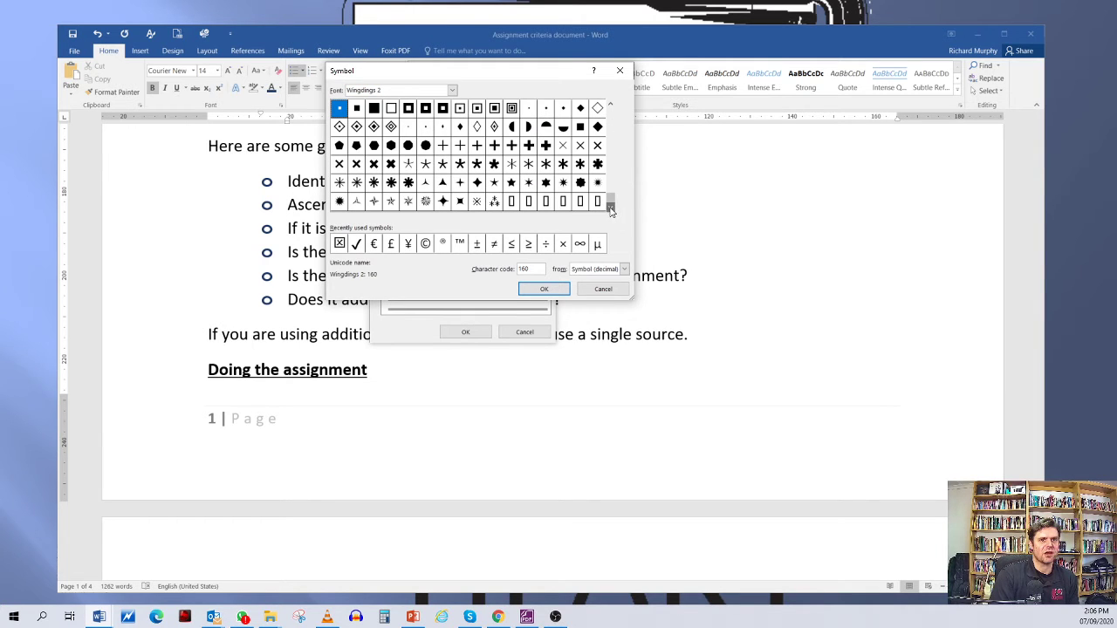
{"action": "left_click", "coordinate": [390, 182]}
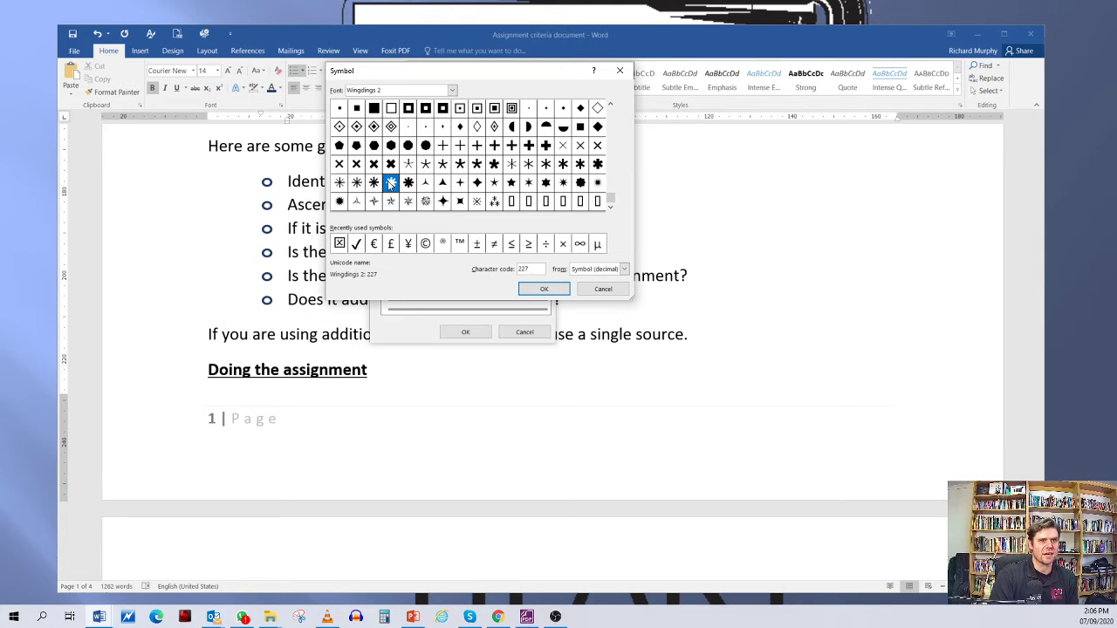
{"action": "left_click", "coordinate": [543, 289]}
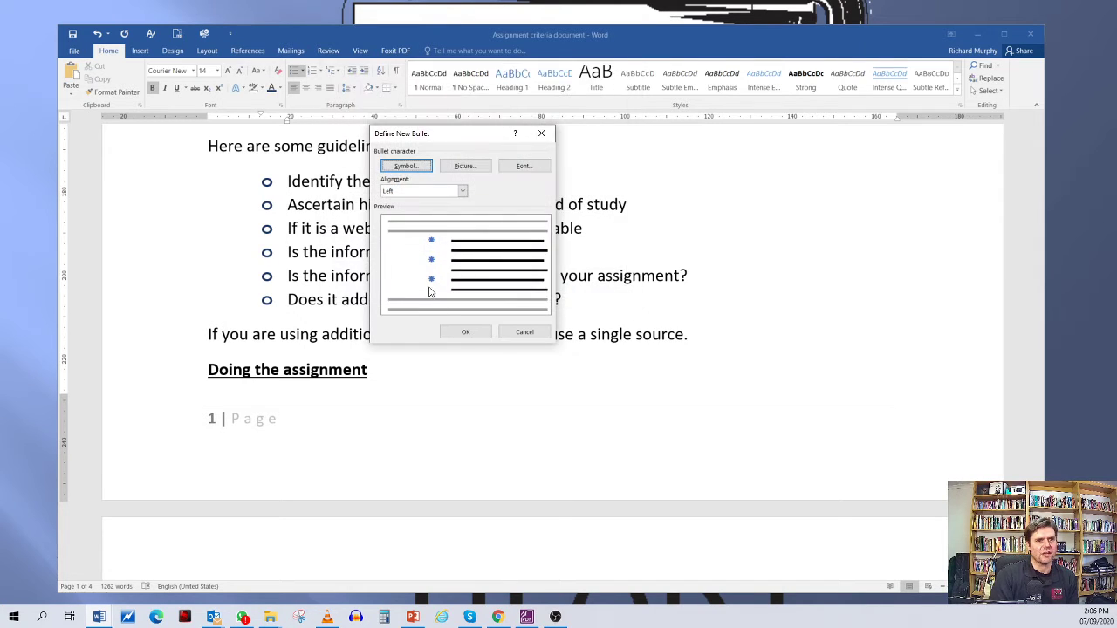
{"action": "left_click", "coordinate": [464, 331]}
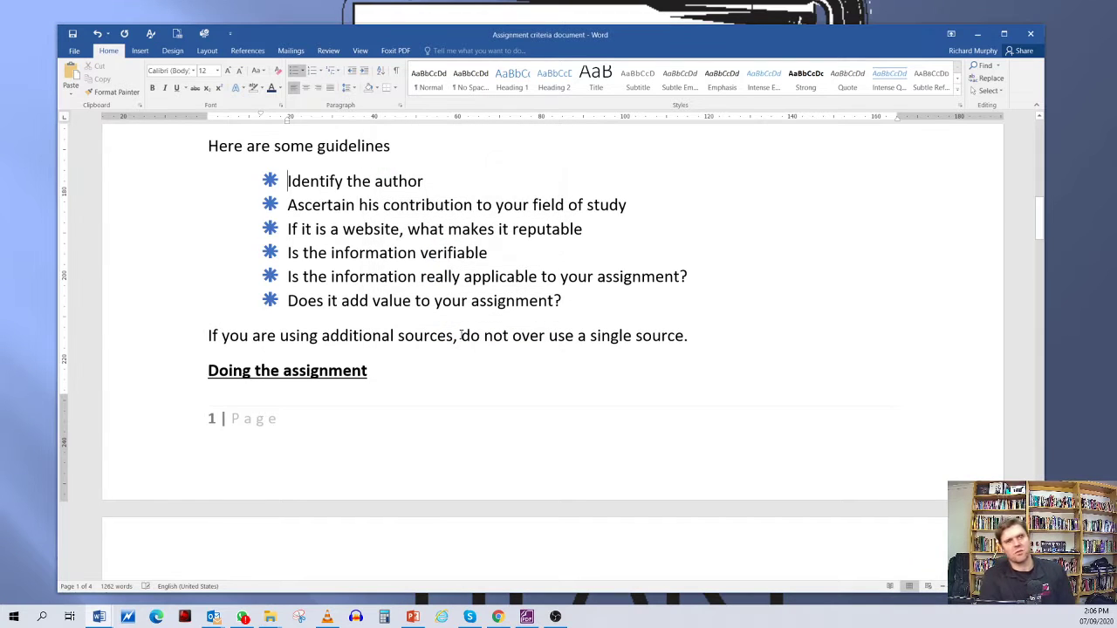
Select only the asterisk bullets of the guideline list and set their font color to black
{"action": "left_click", "coordinate": [261, 160]}
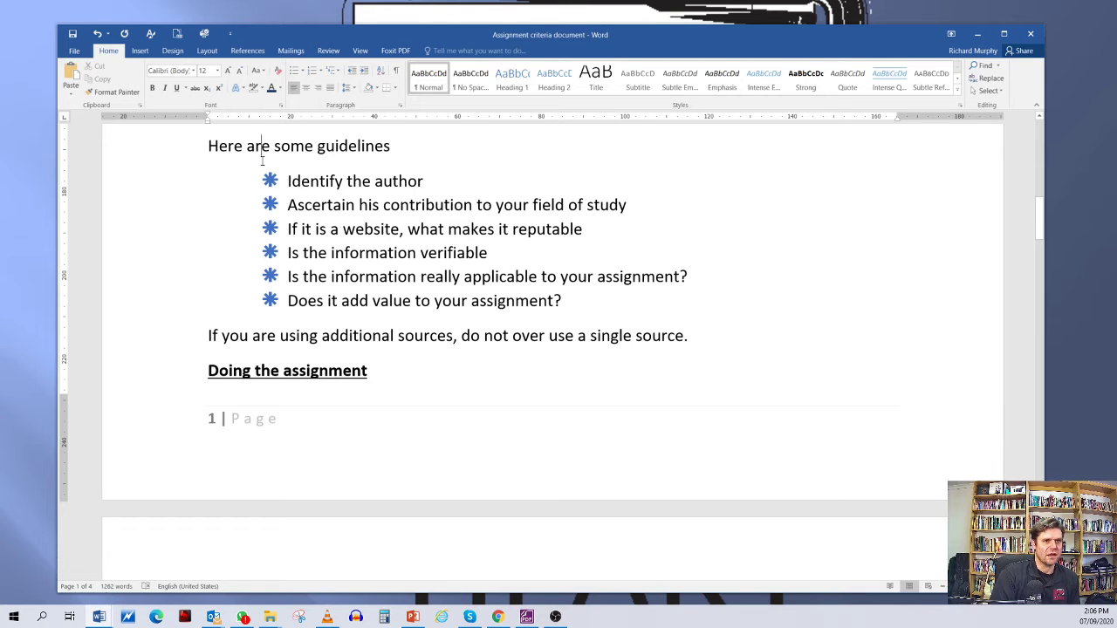
{"action": "left_click", "coordinate": [272, 180]}
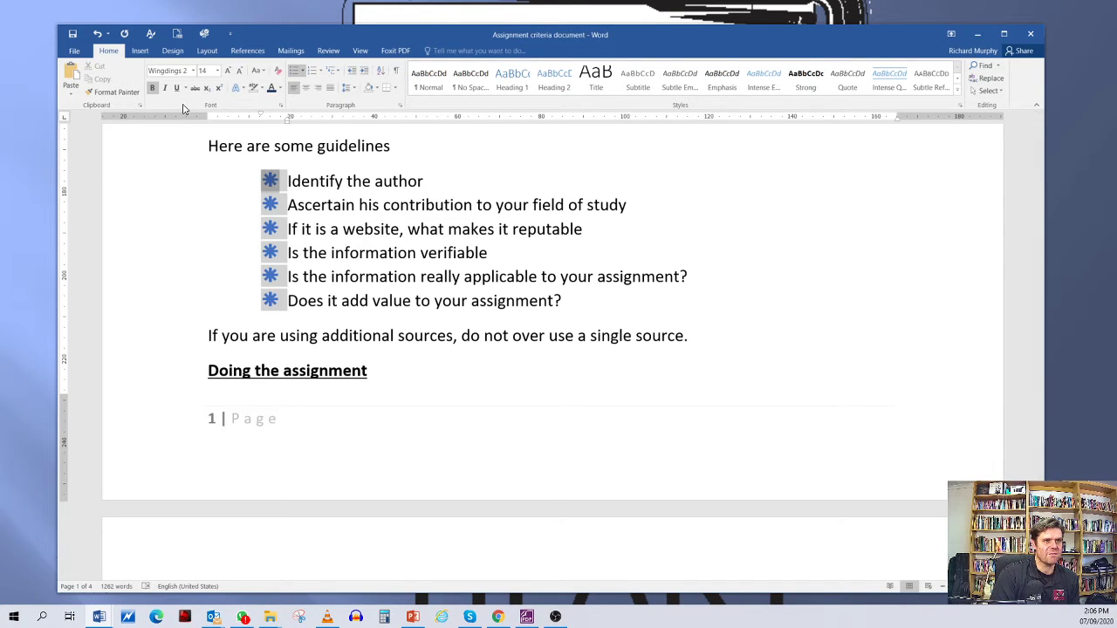
{"action": "left_click", "coordinate": [279, 89]}
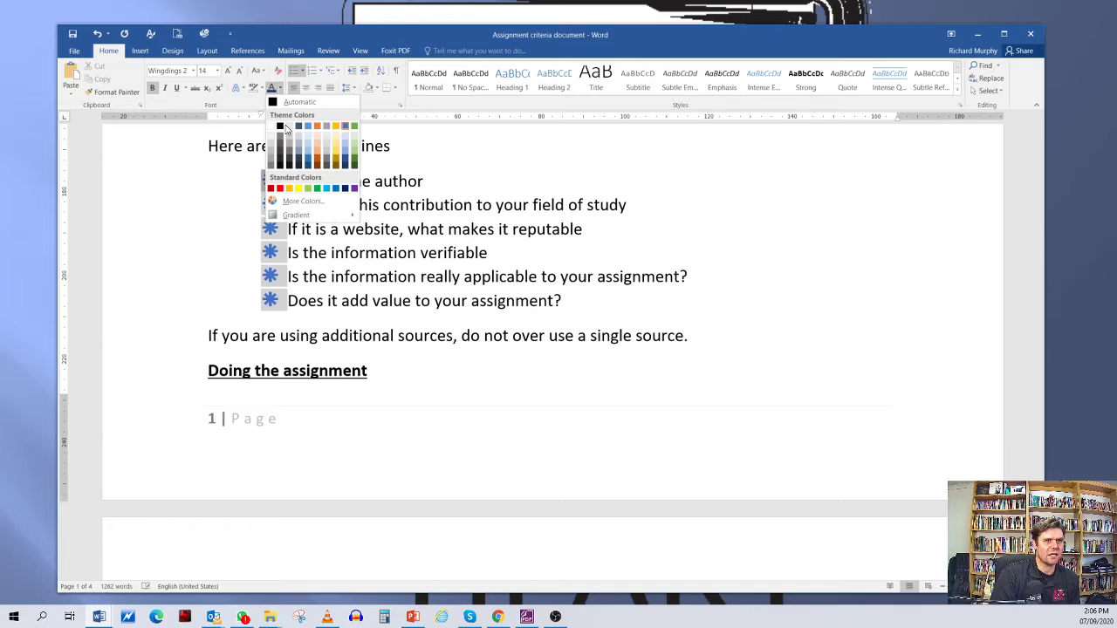
{"action": "left_click", "coordinate": [279, 125]}
{"action": "left_click", "coordinate": [343, 181]}
{"action": "scroll", "coordinate": [407, 216], "scroll_direction": "down", "scroll_amount": 2}
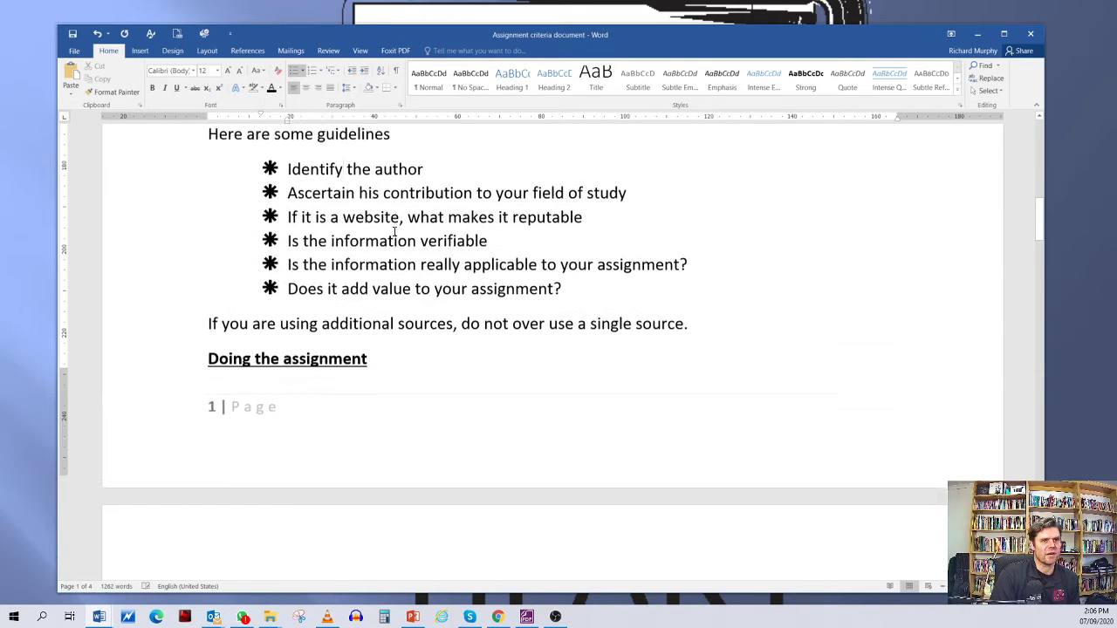
{"action": "scroll", "coordinate": [394, 235], "scroll_direction": "up", "scroll_amount": 2}
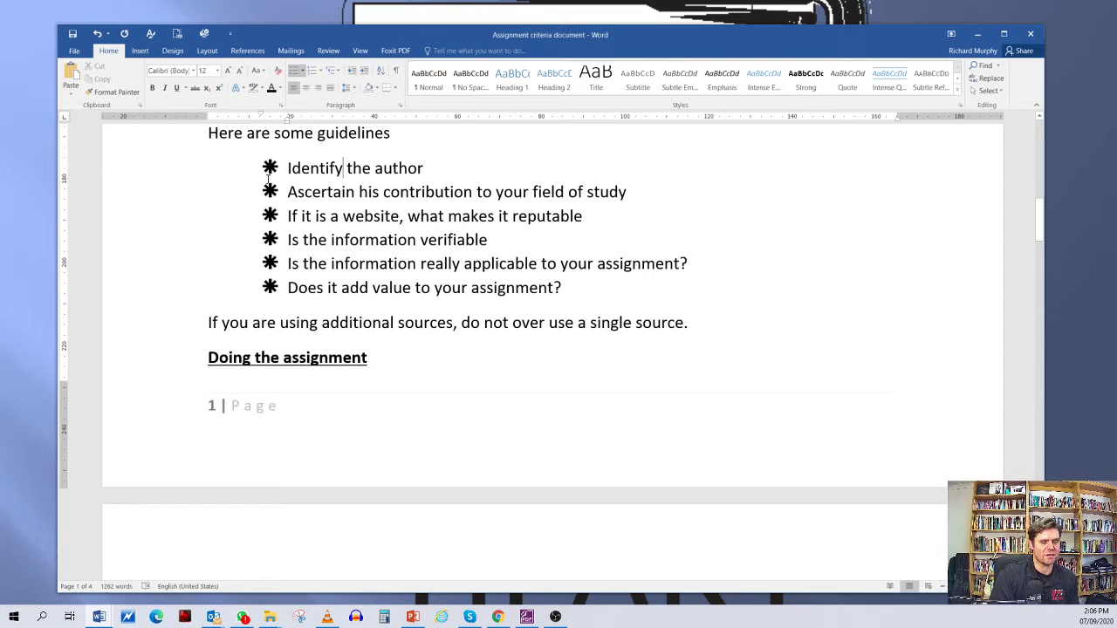
{"action": "scroll", "coordinate": [289, 218], "scroll_direction": "up", "scroll_amount": 1}
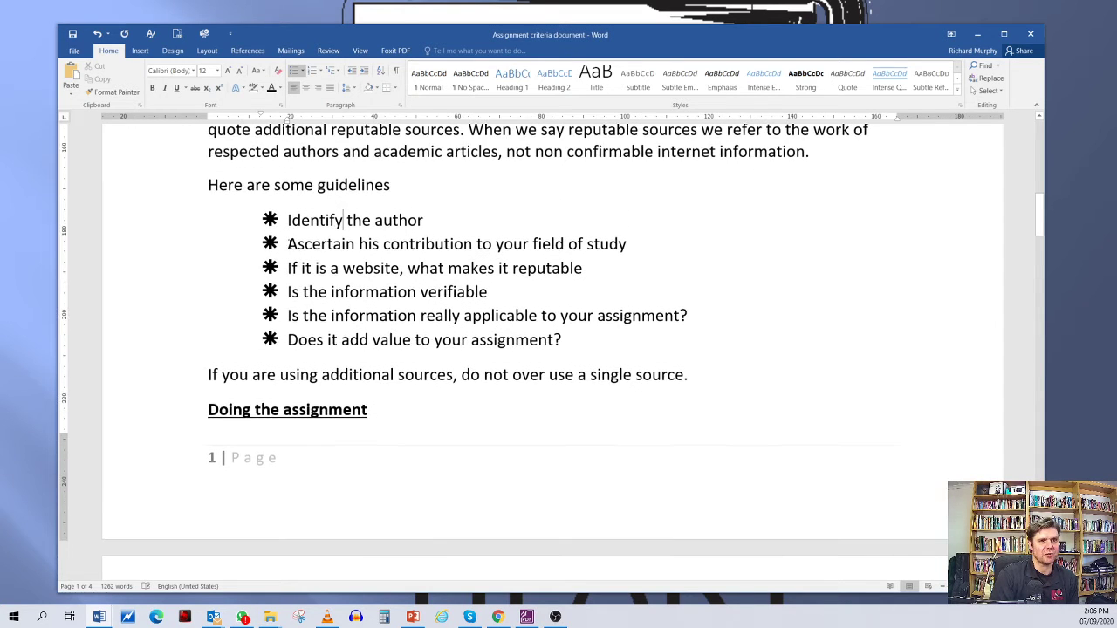
{"action": "scroll", "coordinate": [287, 234], "scroll_direction": "down", "scroll_amount": 1}
{"action": "scroll", "coordinate": [287, 233], "scroll_direction": "down", "scroll_amount": 2}
{"action": "scroll", "coordinate": [289, 223], "scroll_direction": "up", "scroll_amount": 3}
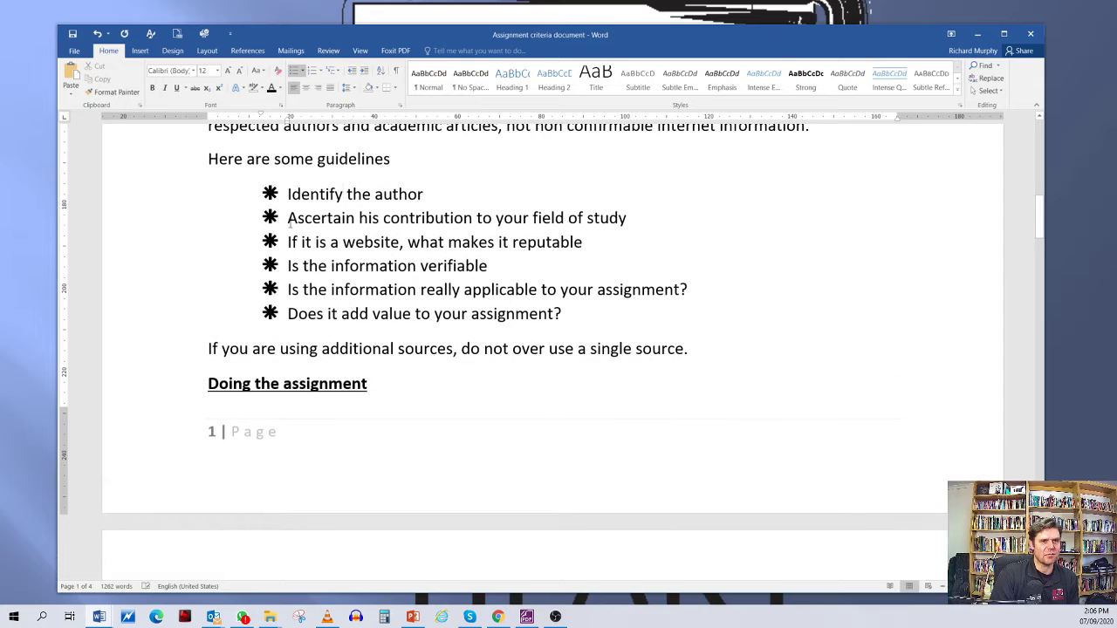
{"action": "scroll", "coordinate": [479, 236], "scroll_direction": "down", "scroll_amount": 2}
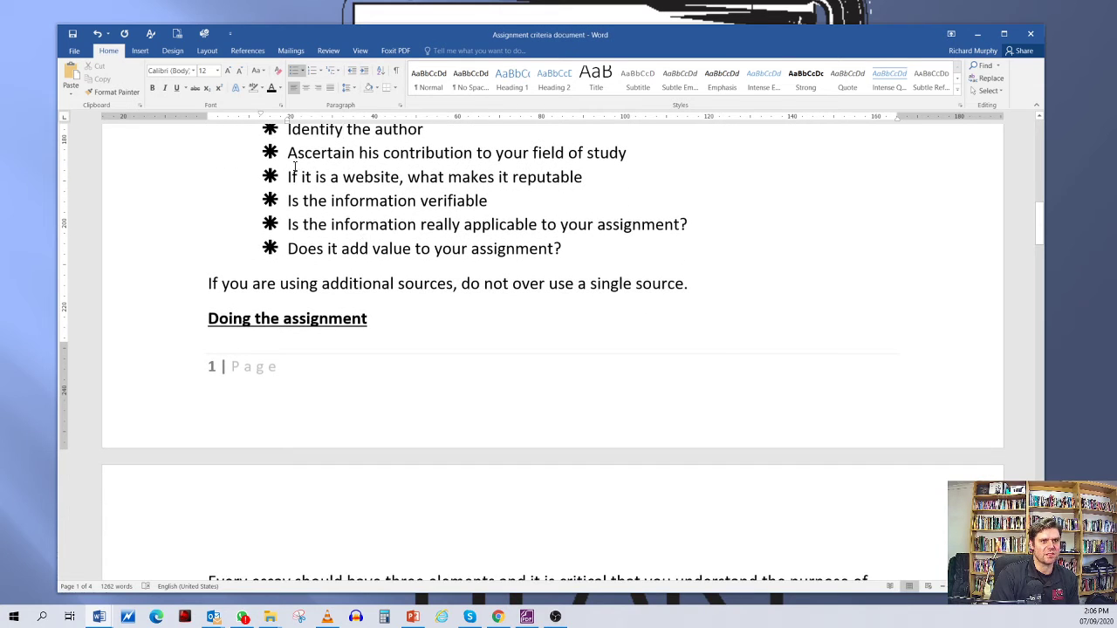
Examine the available numbering formats and multilevel list styles for the guideline list without applying any
{"action": "left_click", "coordinate": [321, 72]}
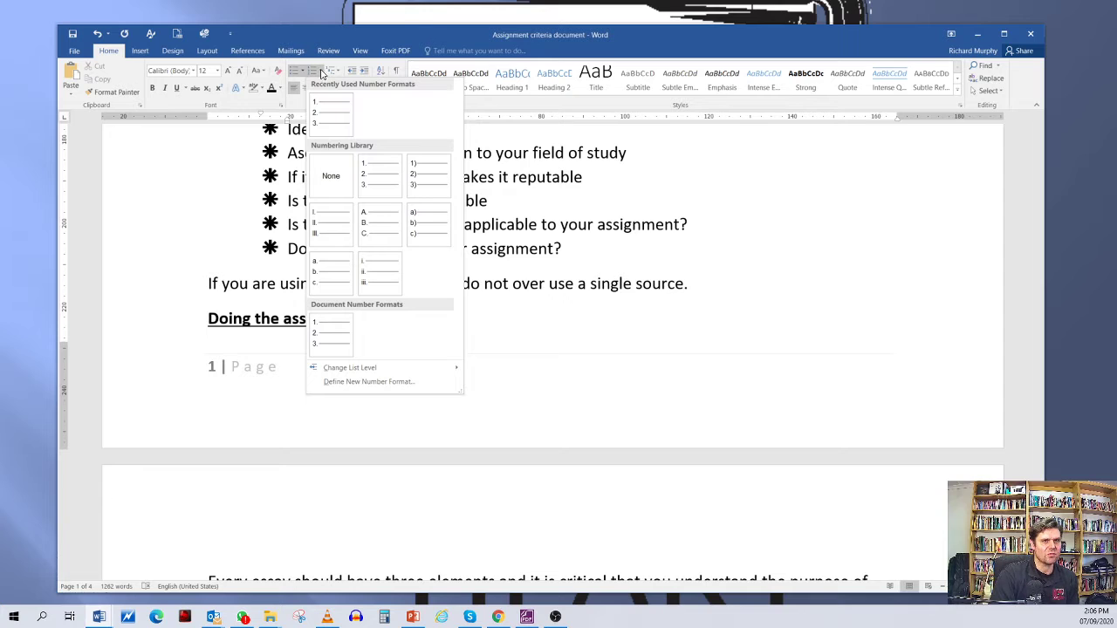
{"action": "left_click", "coordinate": [333, 72]}
{"action": "left_click", "coordinate": [335, 71]}
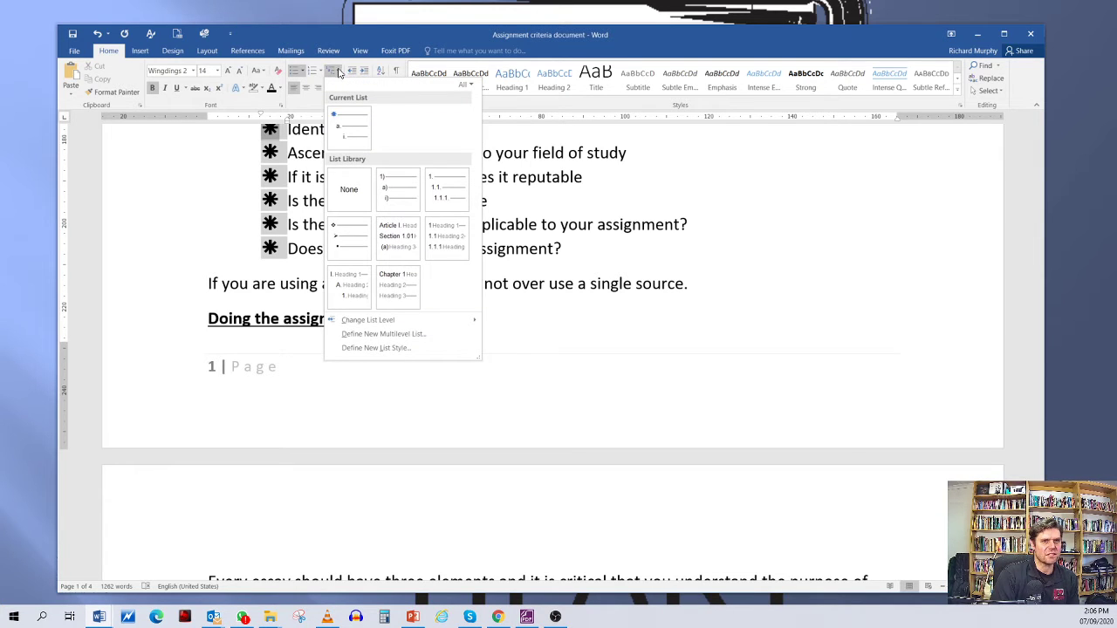
{"action": "left_click", "coordinate": [218, 165]}
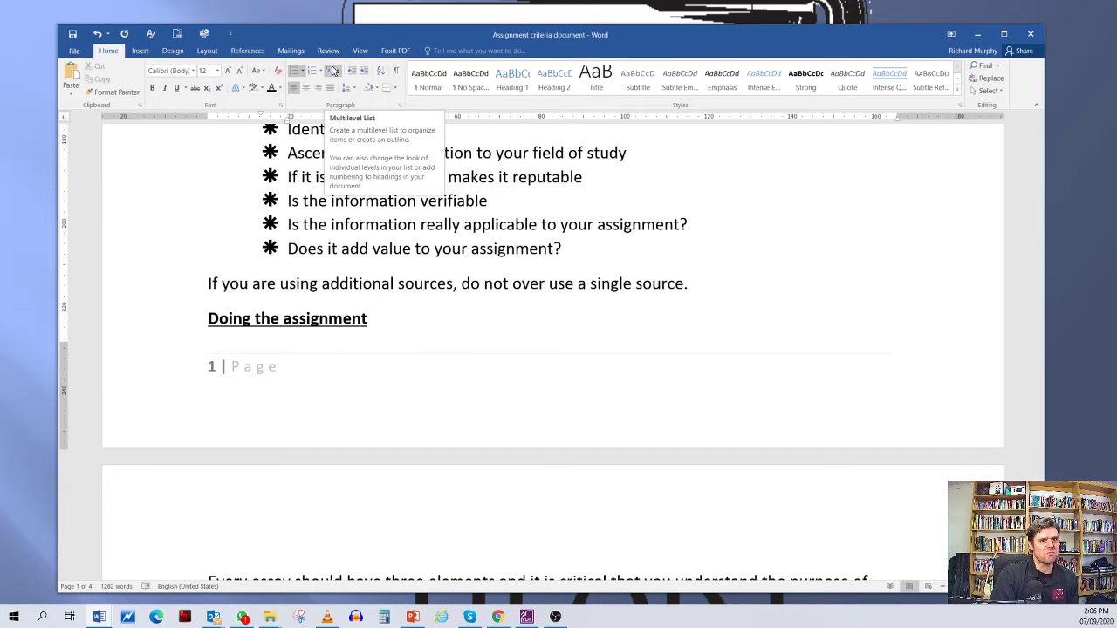
{"action": "left_click", "coordinate": [338, 72]}
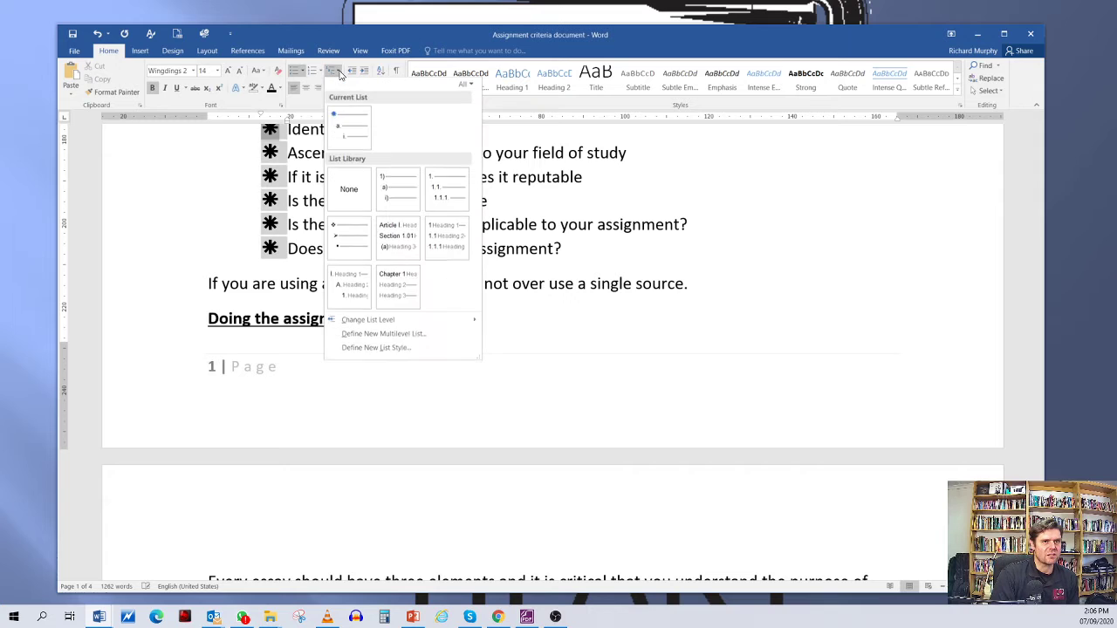
{"action": "left_click", "coordinate": [232, 195]}
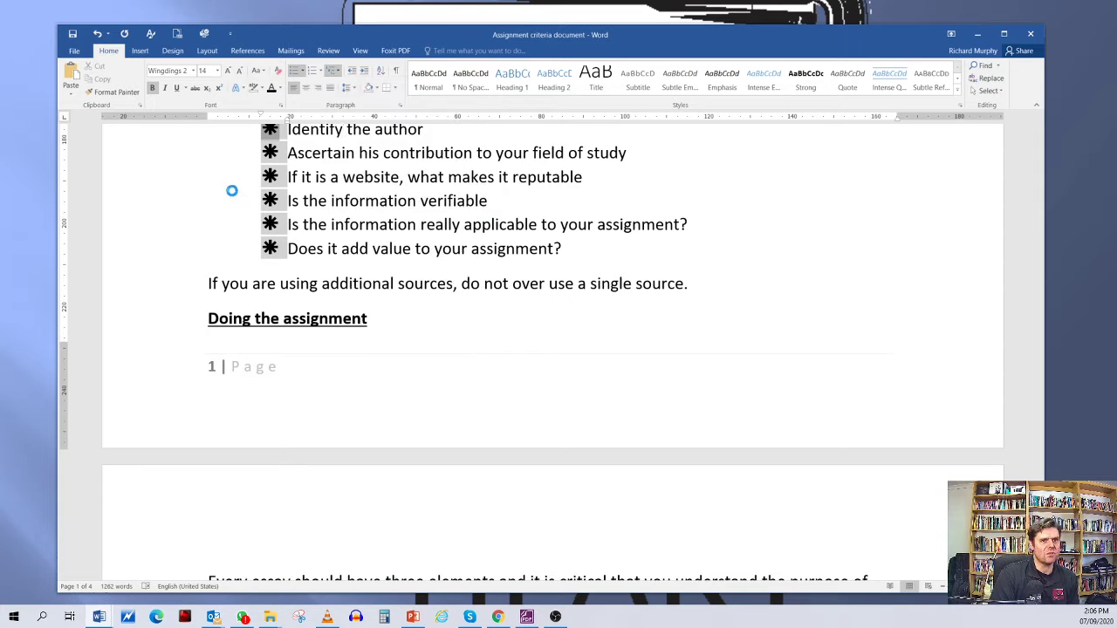
{"action": "scroll", "coordinate": [297, 201], "scroll_direction": "up", "scroll_amount": 2}
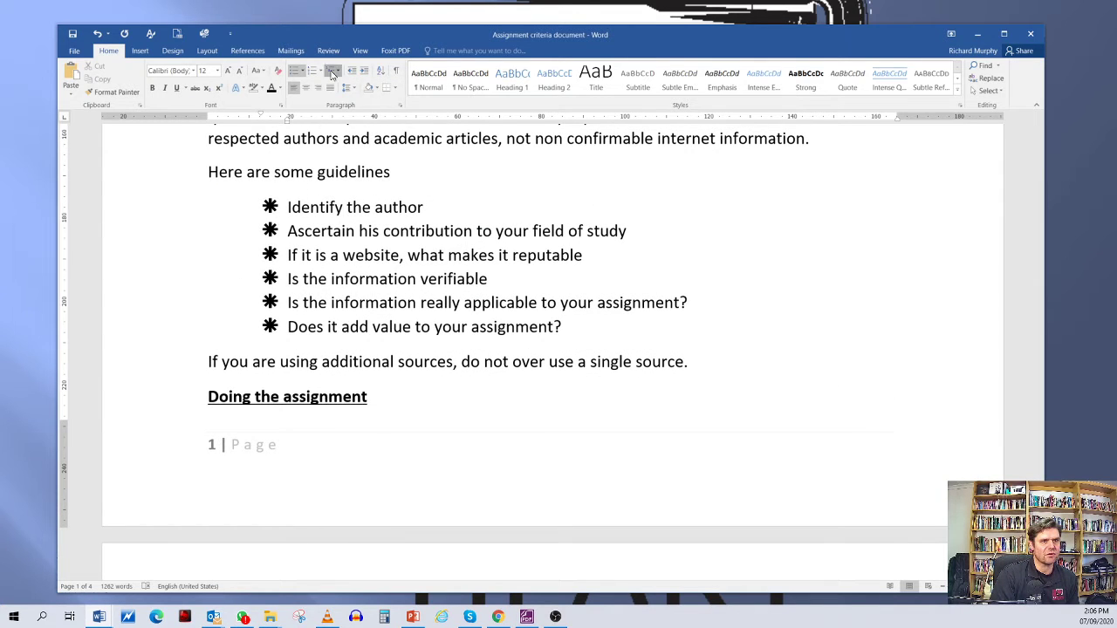
Apply the multilevel list style numbered 1), a), i) to the guideline list
{"action": "left_click", "coordinate": [336, 72]}
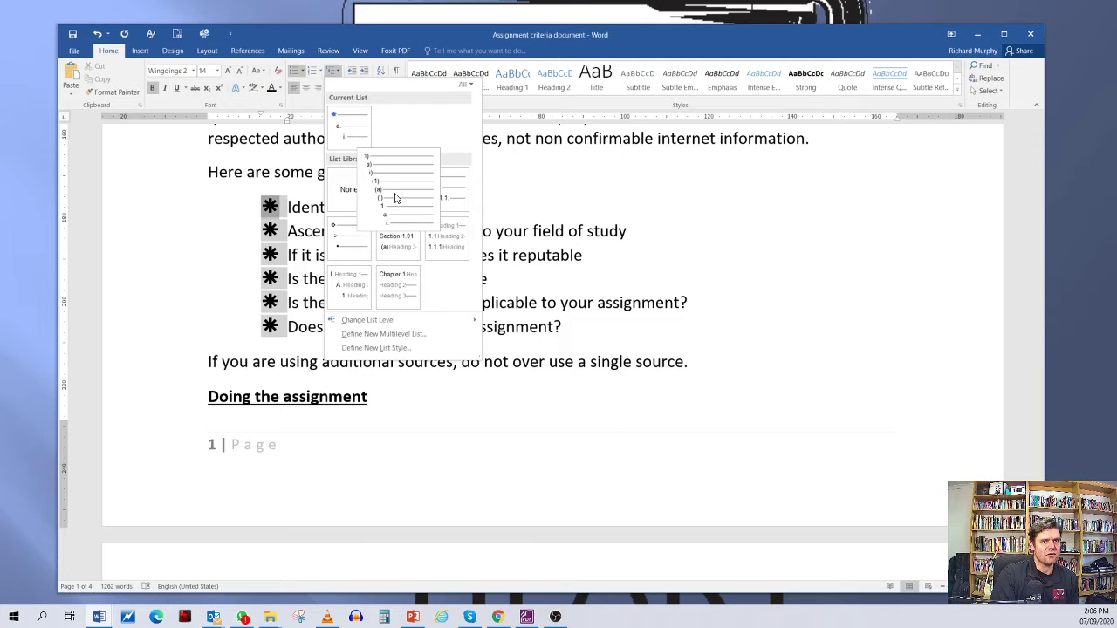
{"action": "key", "text": "Escape"}
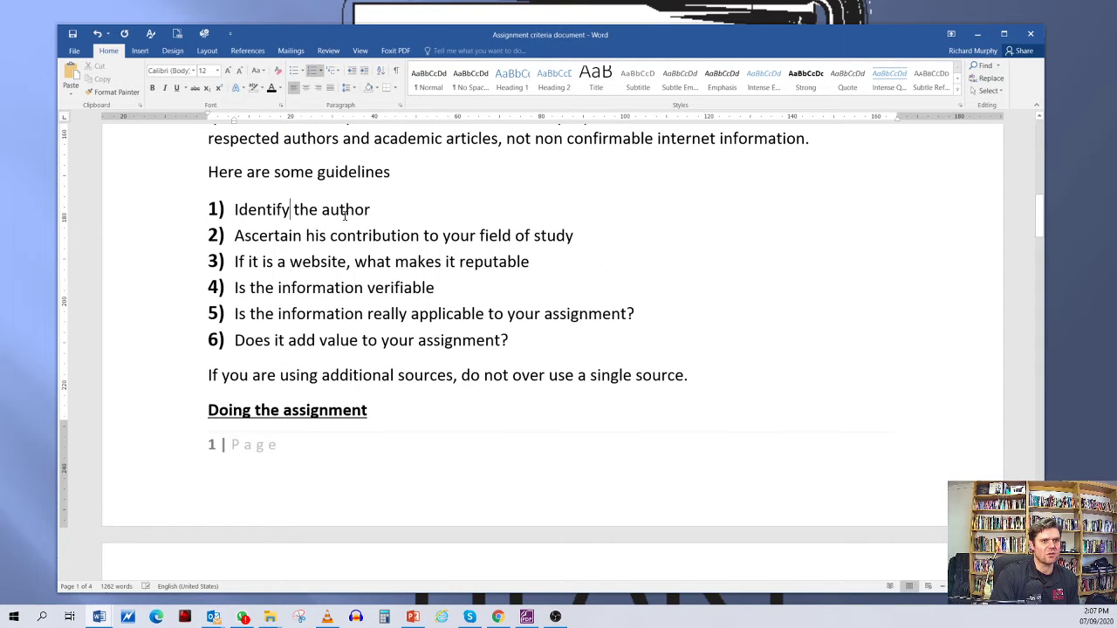
{"action": "scroll", "coordinate": [279, 212], "scroll_direction": "down", "scroll_amount": 2}
{"action": "scroll", "coordinate": [253, 203], "scroll_direction": "up", "scroll_amount": 2}
{"action": "scroll", "coordinate": [245, 202], "scroll_direction": "down", "scroll_amount": 3}
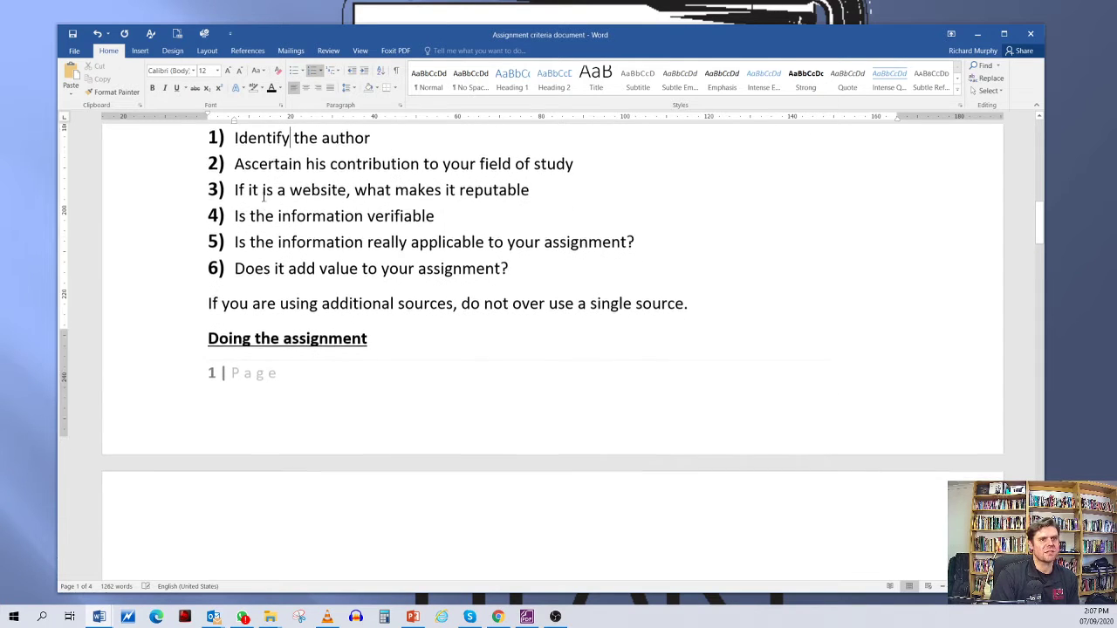
{"action": "scroll", "coordinate": [229, 173], "scroll_direction": "up", "scroll_amount": 2}
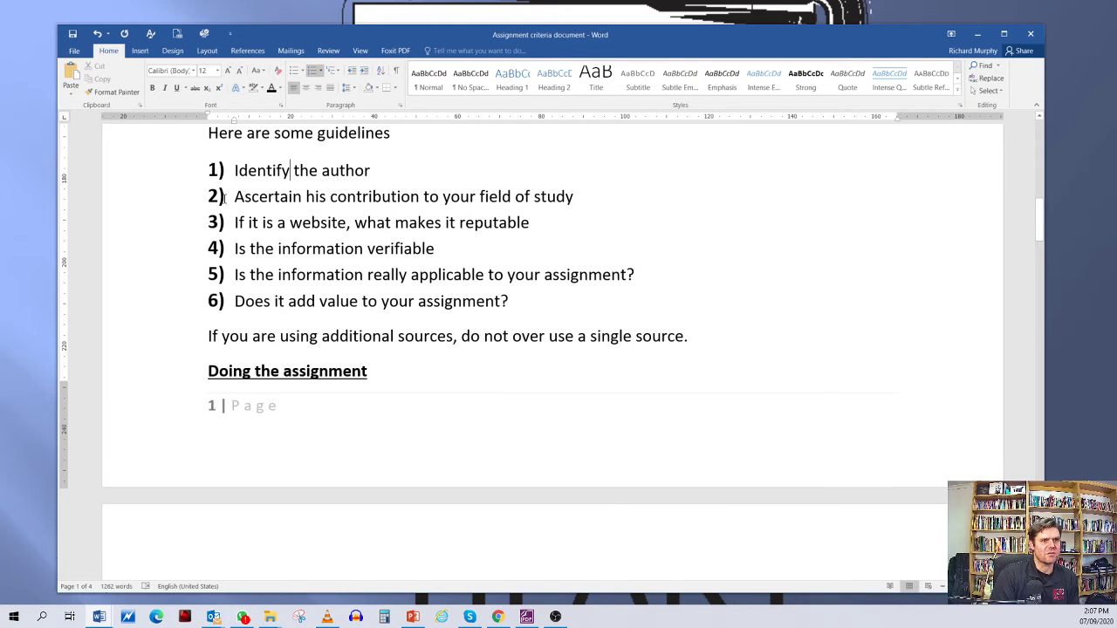
{"action": "scroll", "coordinate": [224, 198], "scroll_direction": "down", "scroll_amount": 2}
{"action": "scroll", "coordinate": [253, 196], "scroll_direction": "up", "scroll_amount": 2}
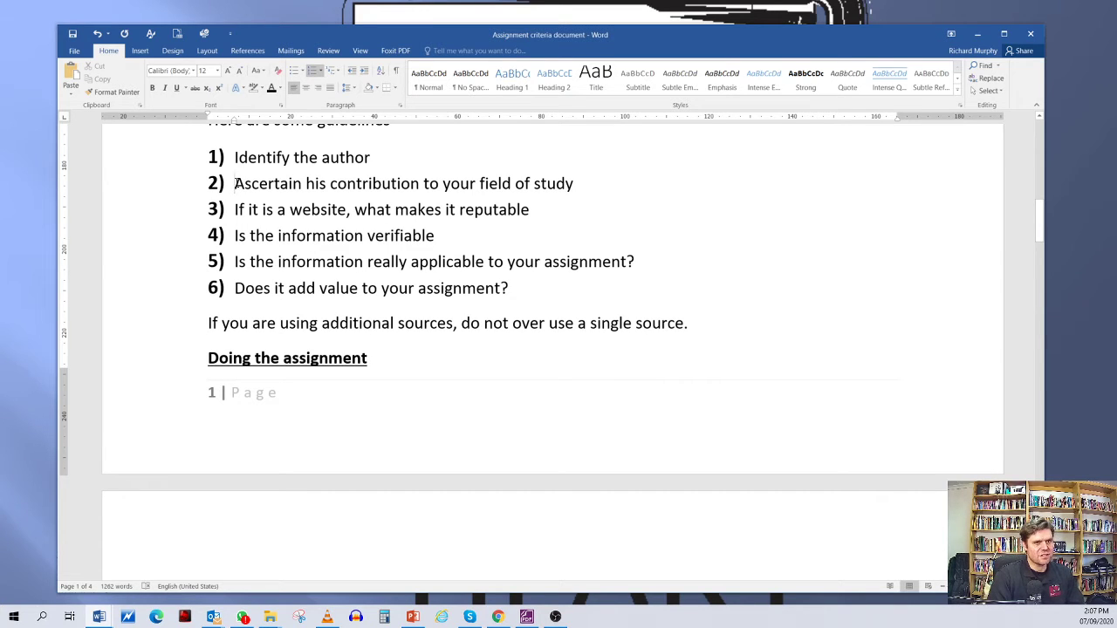
Demote "Ascertain his contribution to your field of study" to the second list level and add the sub-item "sfdsfsddssdfsdfdd" below it
{"action": "key", "text": "Tab"}
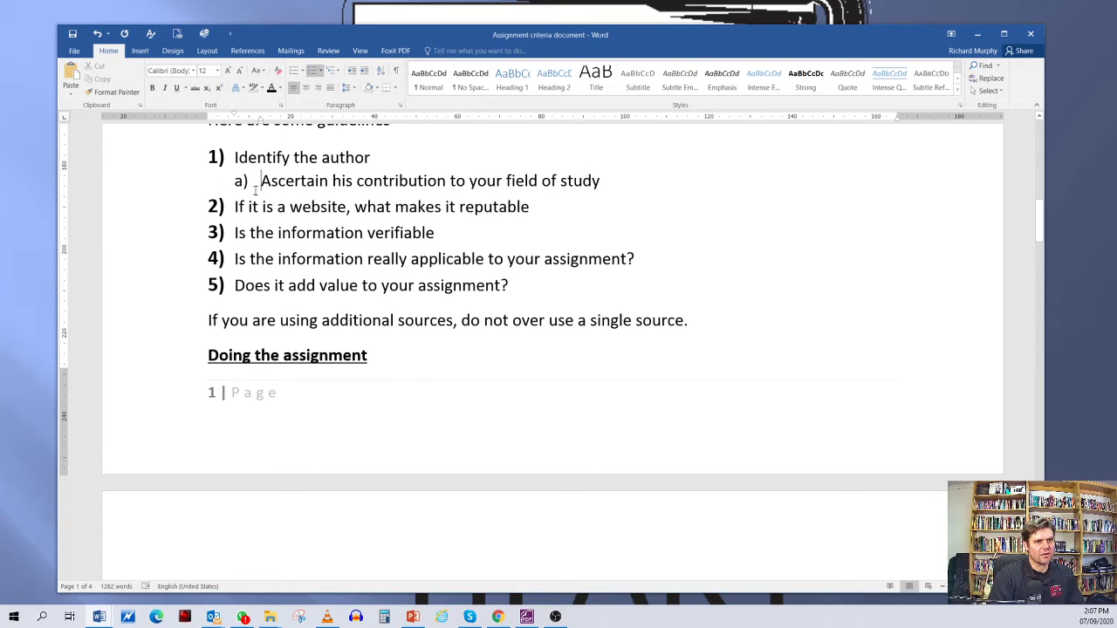
{"action": "left_click", "coordinate": [601, 183]}
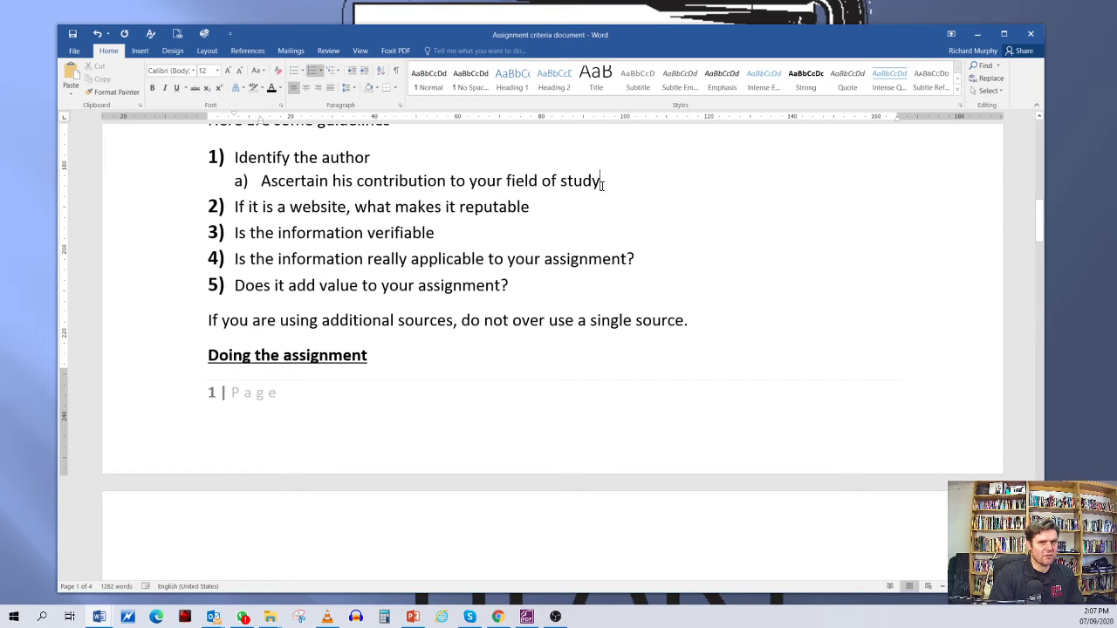
{"action": "key", "text": "Return"}
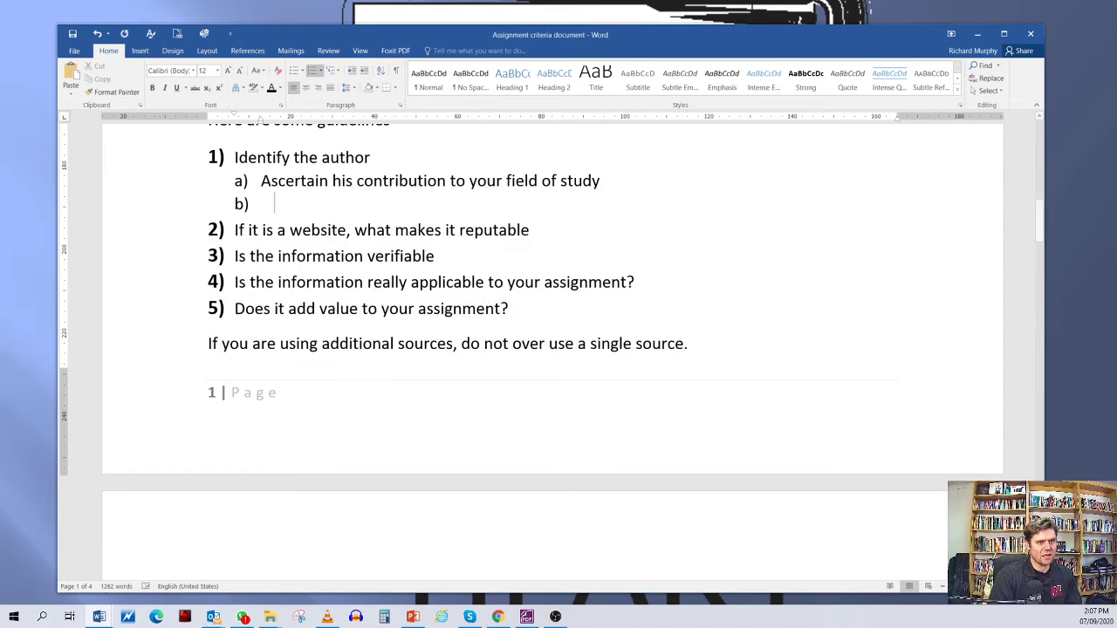
{"action": "type", "text": "sfdsfsddssdfsdfdd"}
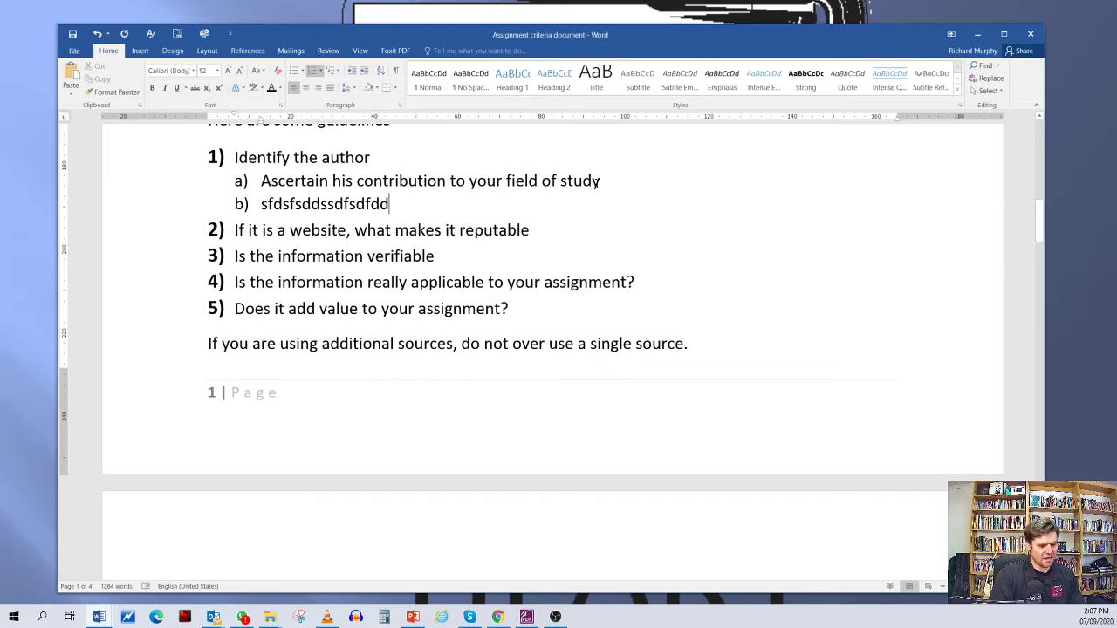
Add three more second-level items reading "dsdsdsddasdasda", "fdfsdfsdsdsdff" and "sdfdsfsdfsdfdss"
{"action": "key", "text": "Return"}
{"action": "type", "text": "dsdsdsddasdasda"}
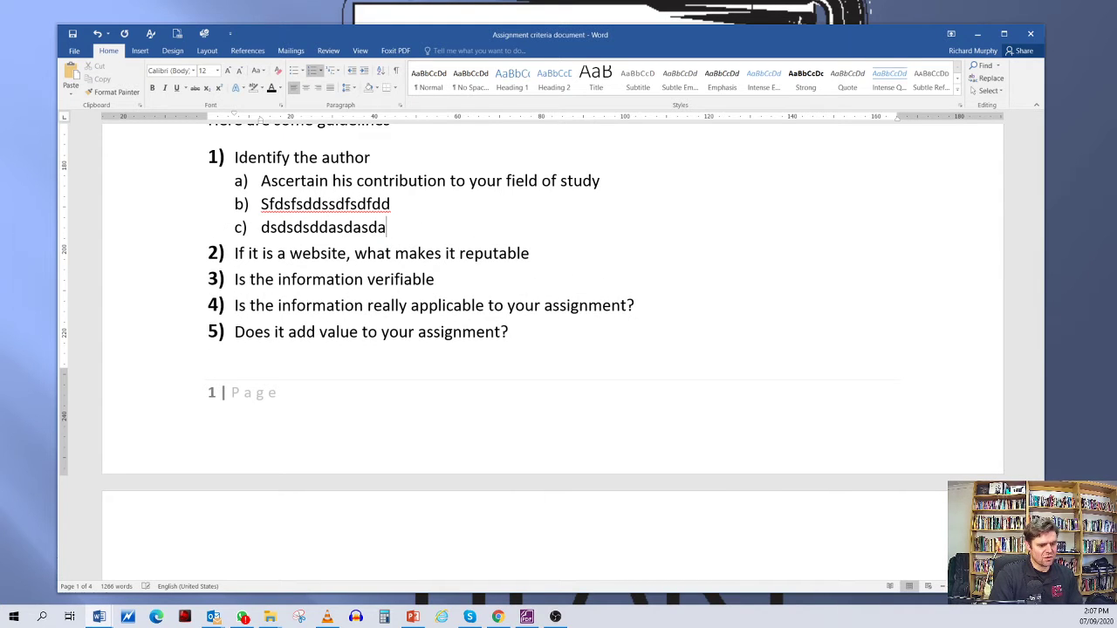
{"action": "key", "text": "Return"}
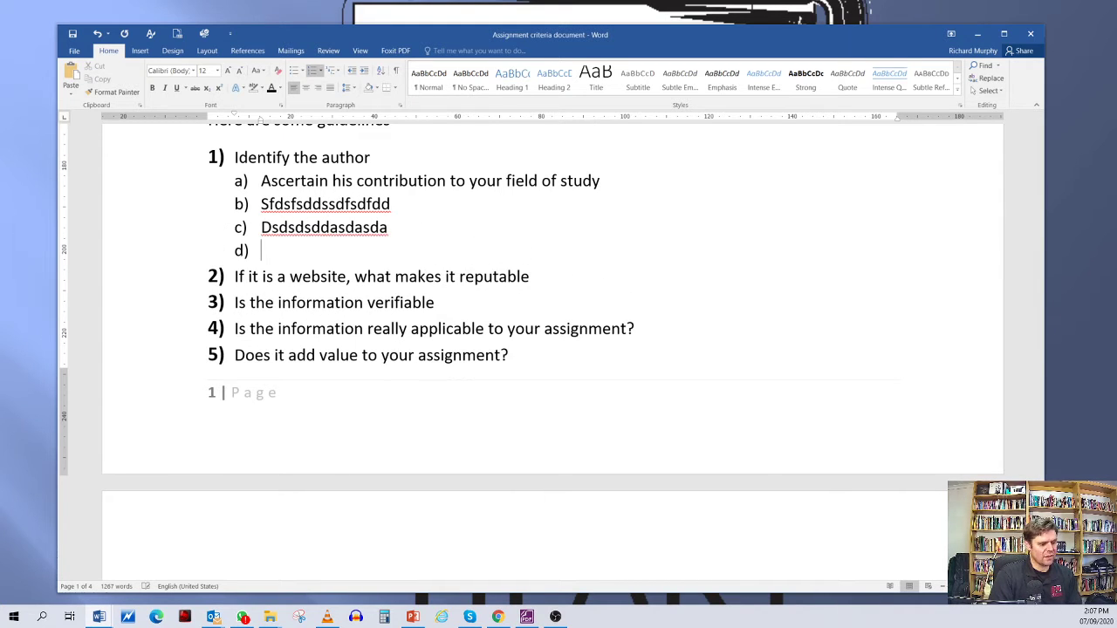
{"action": "type", "text": "fdfsdfsdsdsdff"}
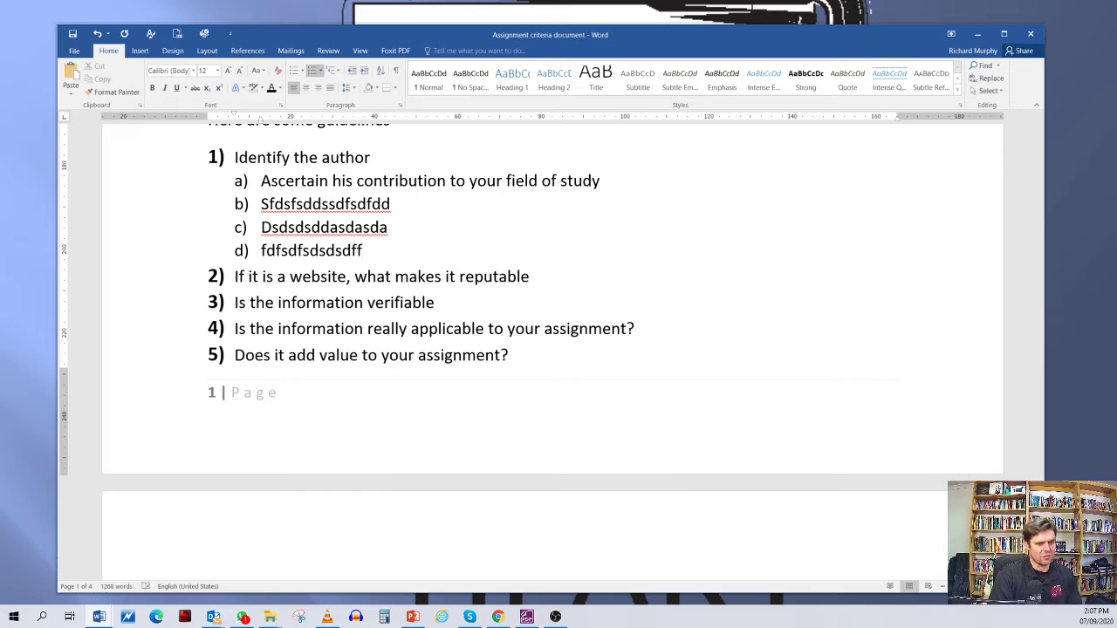
{"action": "key", "text": "Return"}
{"action": "type", "text": "sdfdsfsdfsdfdss"}
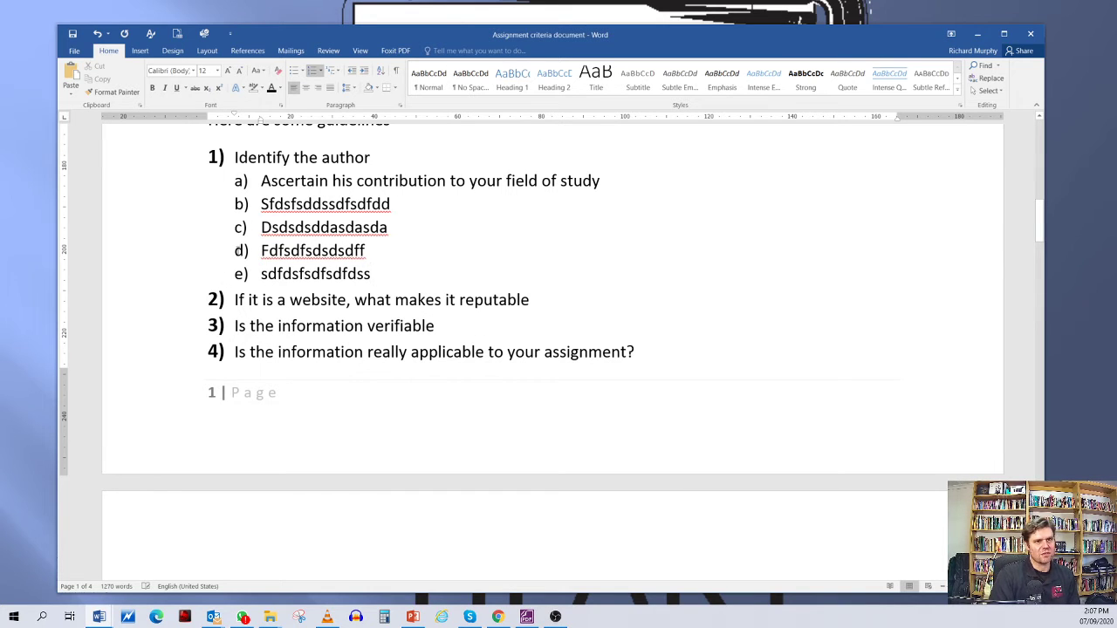
{"action": "scroll", "coordinate": [261, 244], "scroll_direction": "down", "scroll_amount": 1}
{"action": "scroll", "coordinate": [235, 231], "scroll_direction": "up", "scroll_amount": 1}
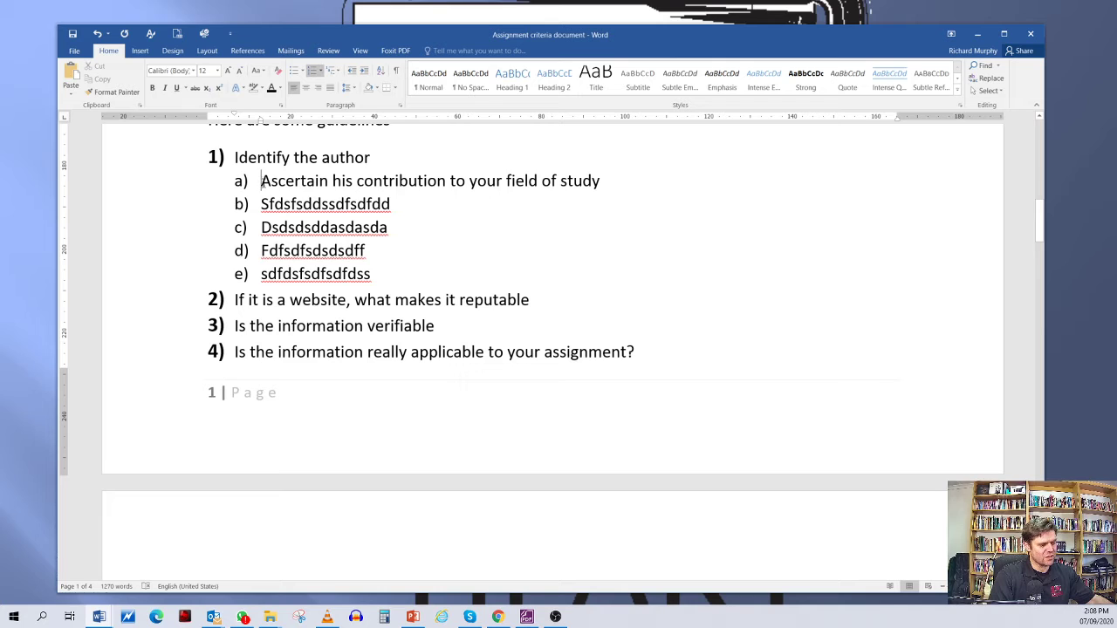
Demote the "Ascertain his contribution" item level by level from the second to the eighth list level, lettered a
{"action": "key", "text": "Tab"}
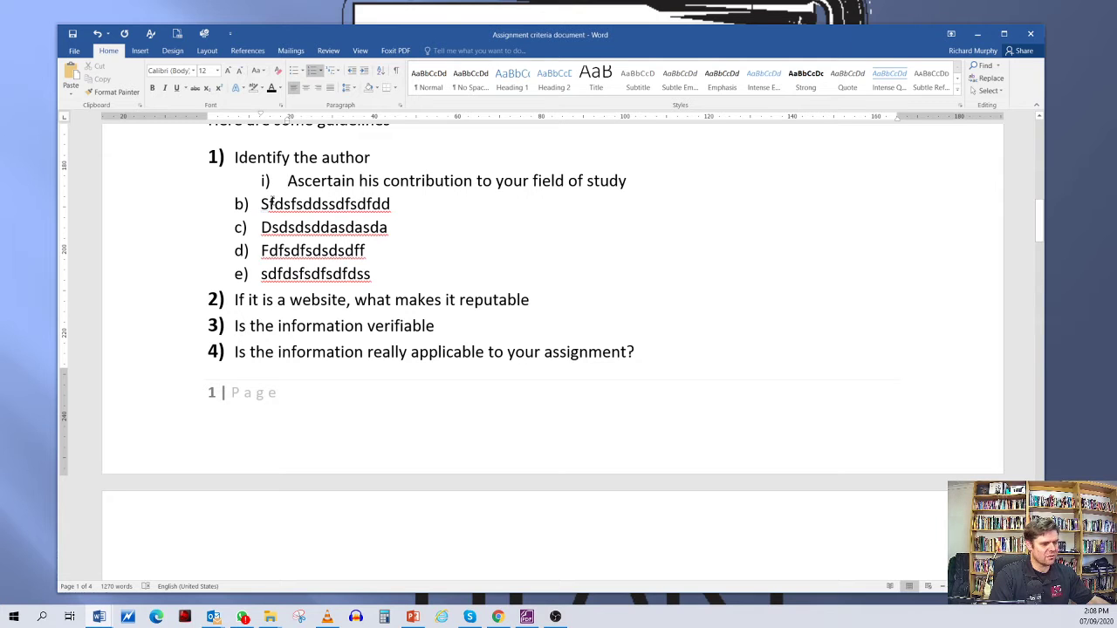
{"action": "key", "text": "Tab"}
{"action": "key", "text": "Tab"}
{"action": "key", "text": "Tab"}
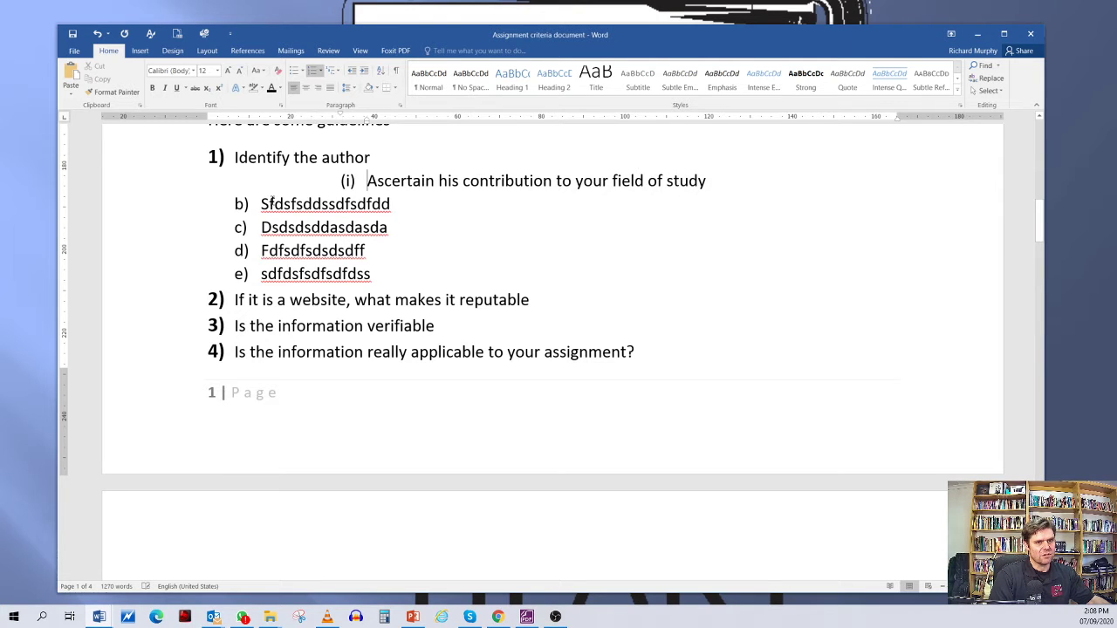
{"action": "key", "text": "Tab"}
{"action": "key", "text": "Tab"}
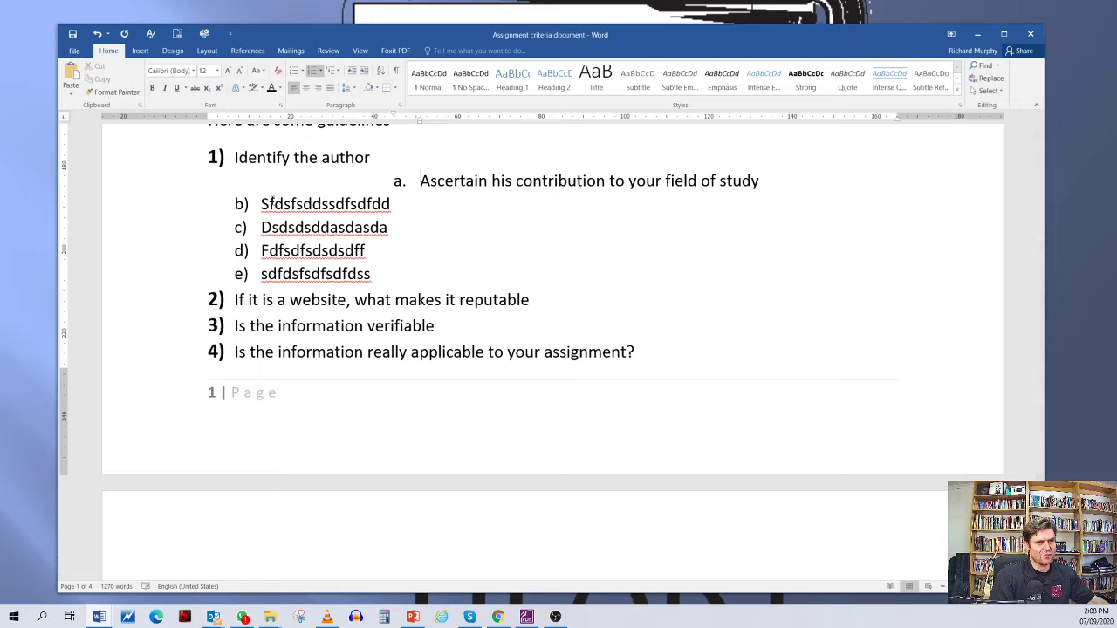
Promote the "Ascertain his contribution" item level by level back up to the top list level
{"action": "key", "text": "shift+Tab"}
{"action": "key", "text": "shift+Tab"}
{"action": "key", "text": "shift+Tab"}
{"action": "key", "text": "shift+Tab"}
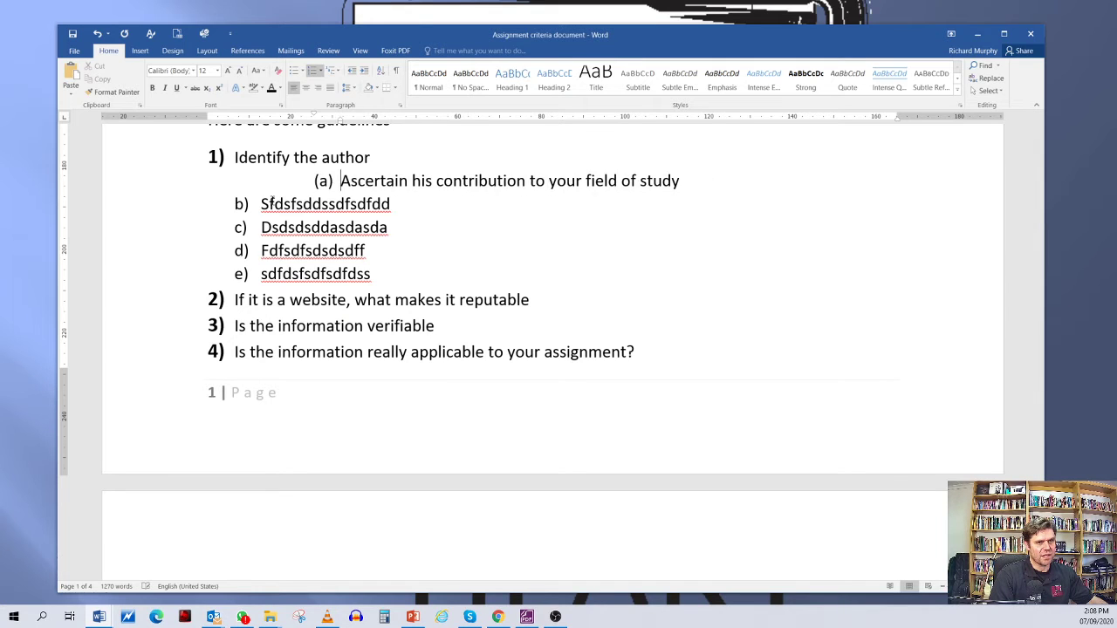
{"action": "key", "text": "shift+Tab"}
{"action": "key", "text": "shift+Tab"}
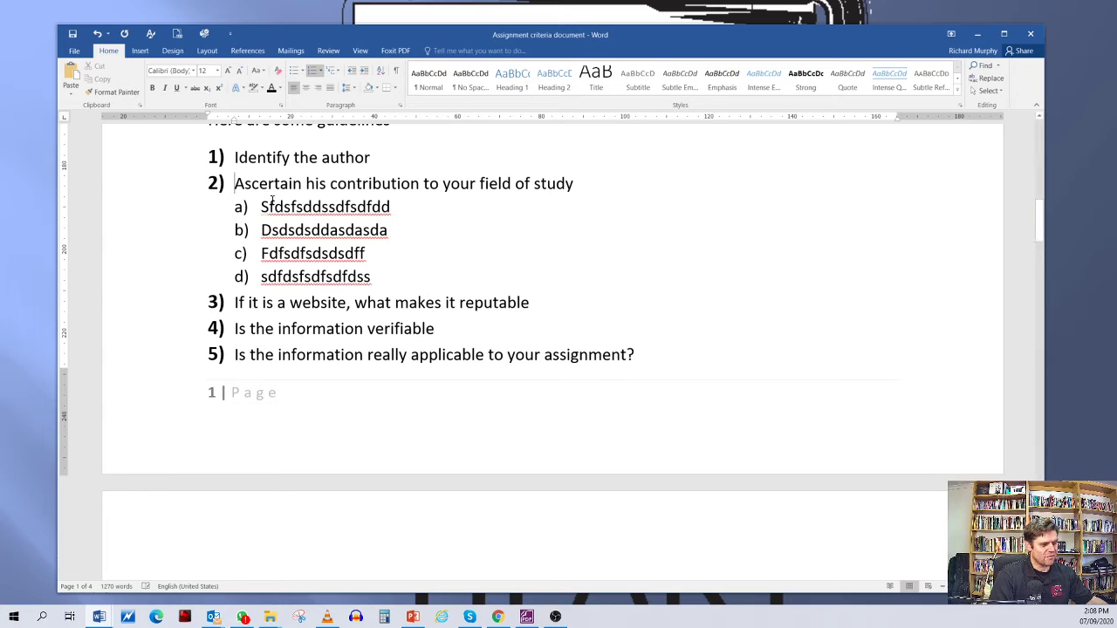
Demote the "Ascertain his contribution" item again from the top level down to the eighth list level
{"action": "key", "text": "Tab"}
{"action": "key", "text": "Tab"}
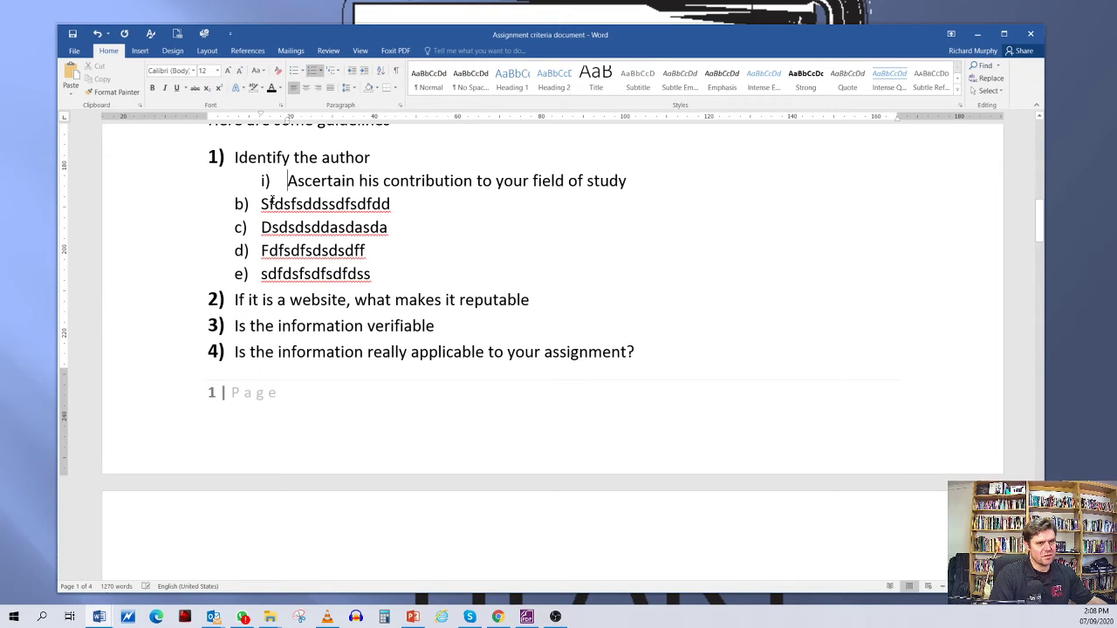
{"action": "key", "text": "Tab"}
{"action": "key", "text": "Tab"}
{"action": "key", "text": "Tab"}
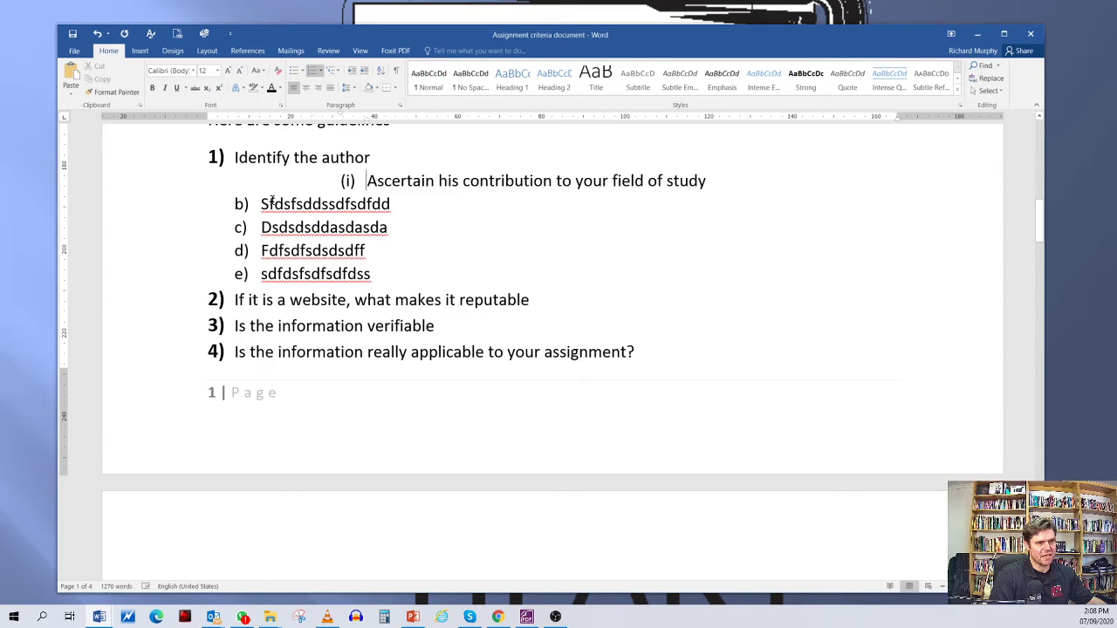
{"action": "key", "text": "Tab"}
{"action": "key", "text": "Tab"}
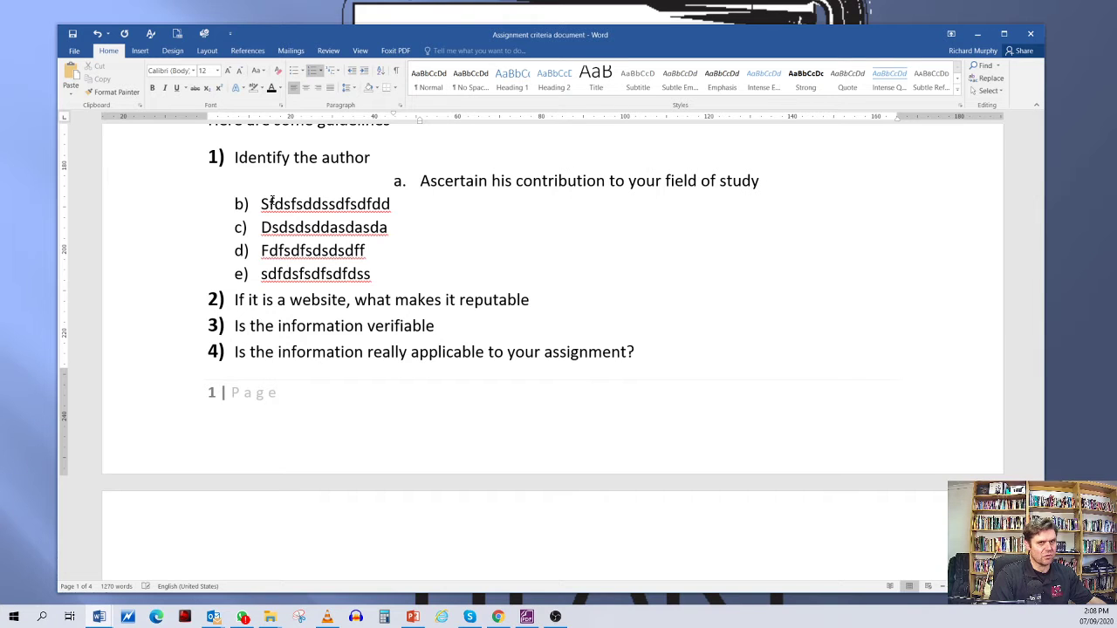
Promote the "Ascertain his contribution" item back to the second list level, lettered a)
{"action": "key", "text": "shift+Tab"}
{"action": "key", "text": "shift+Tab"}
{"action": "key", "text": "shift+Tab"}
{"action": "key", "text": "shift+Tab"}
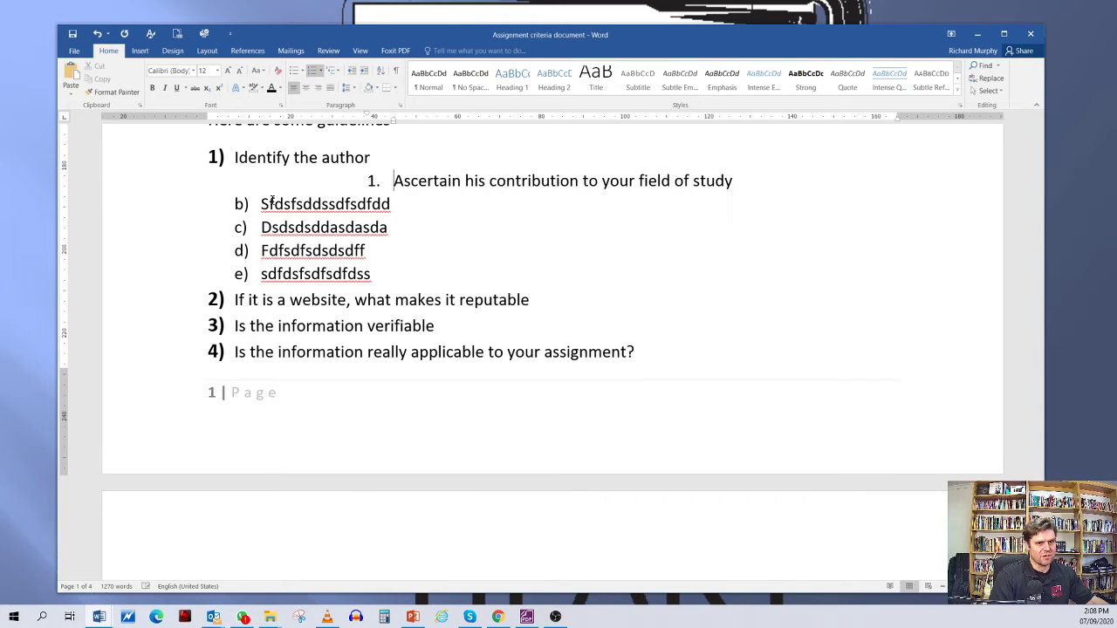
{"action": "key", "text": "shift+Tab"}
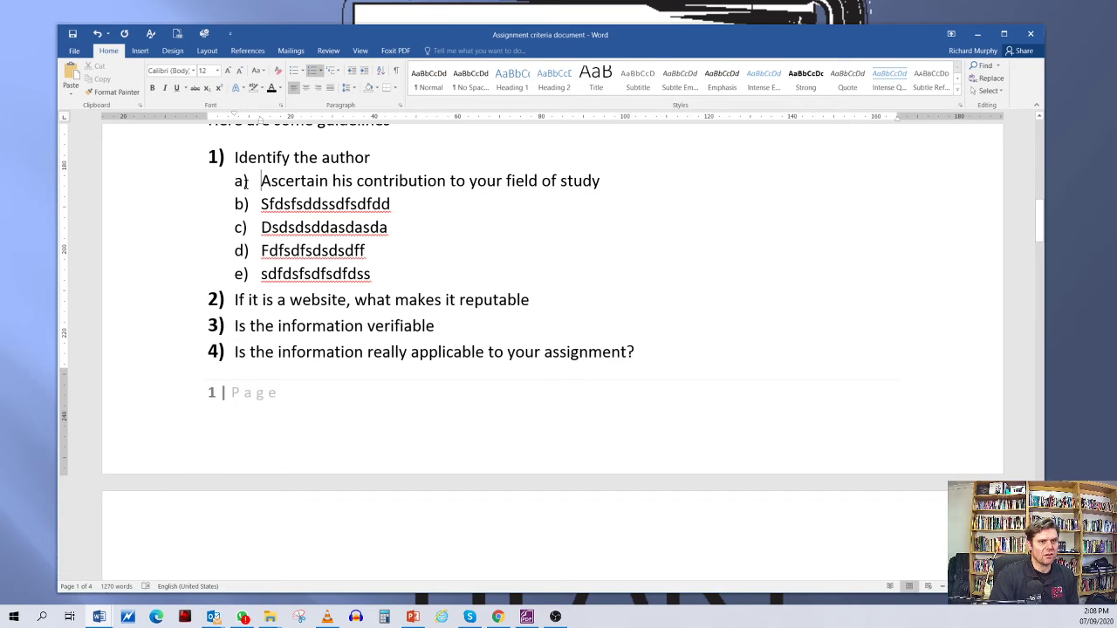
Try round bullets on the second-level items under "Identify the author", and settle on the 1., 2., 3. number format for them
{"action": "left_click", "coordinate": [239, 181]}
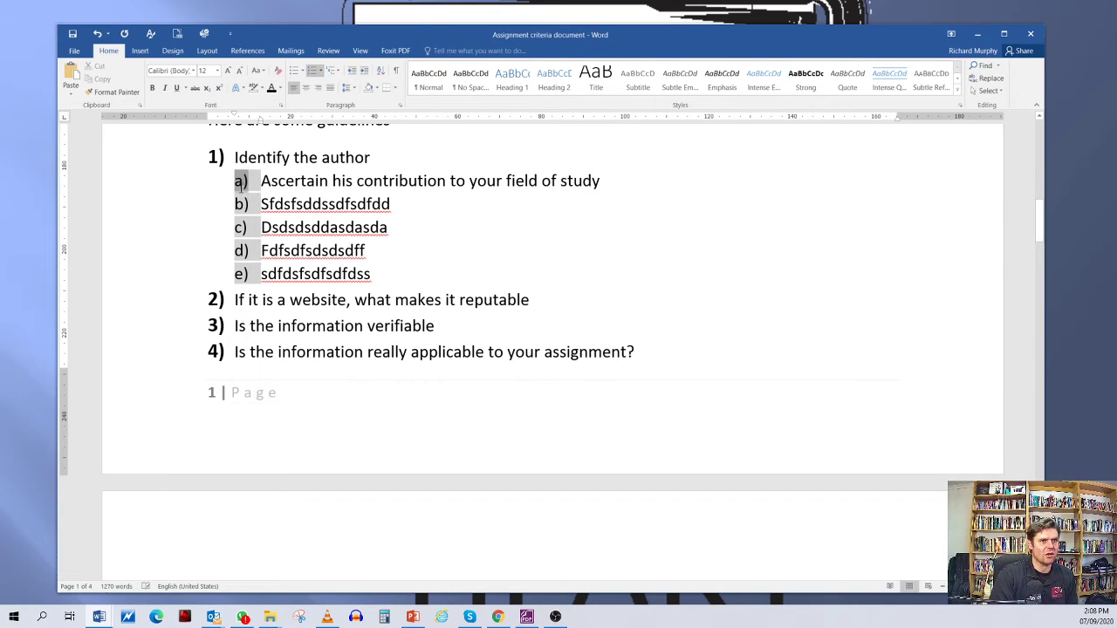
{"action": "left_click", "coordinate": [295, 71]}
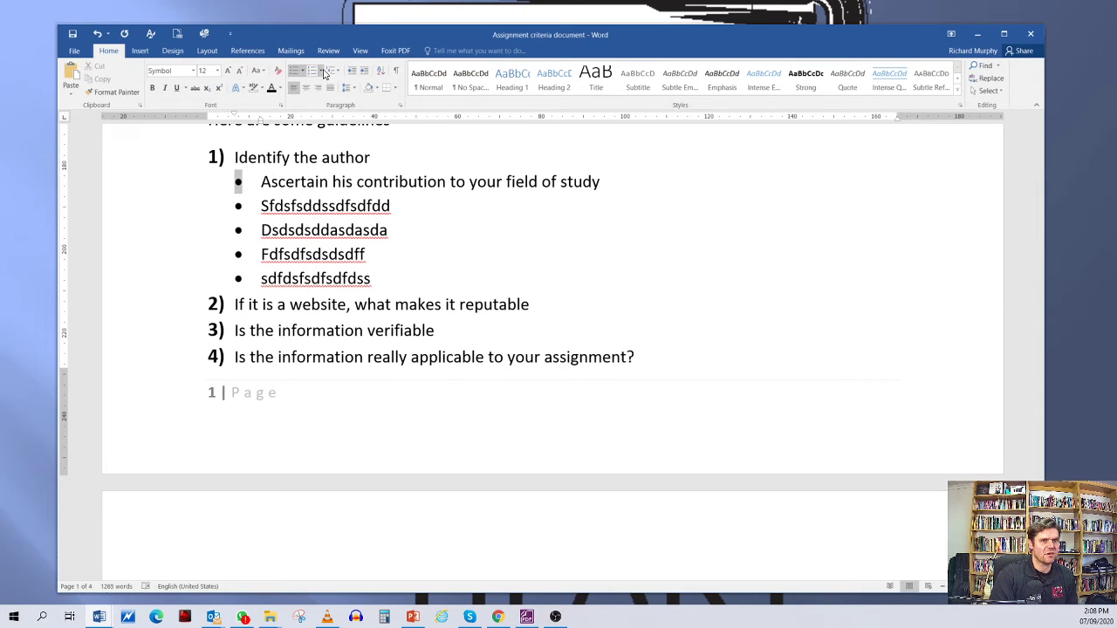
{"action": "left_click", "coordinate": [323, 74]}
{"action": "left_click", "coordinate": [332, 115]}
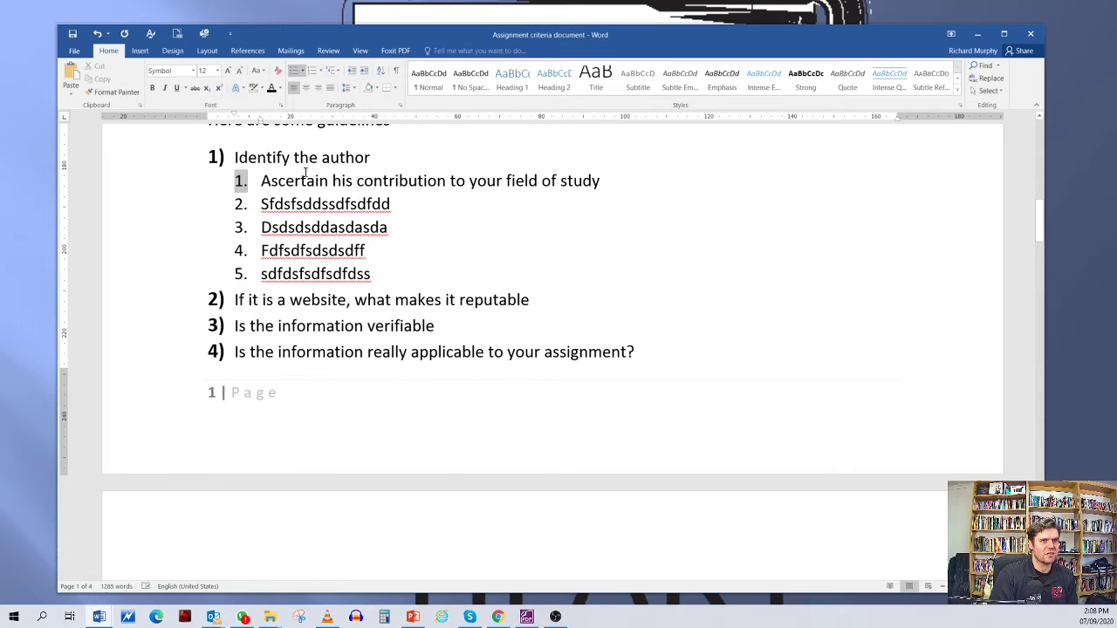
{"action": "left_click", "coordinate": [288, 227]}
Demote the last three placeholder items under "Identify the author" to the third list level, numbered i), ii) and iii)
{"action": "scroll", "coordinate": [279, 229], "scroll_direction": "down", "scroll_amount": 2}
{"action": "scroll", "coordinate": [245, 218], "scroll_direction": "down", "scroll_amount": 1}
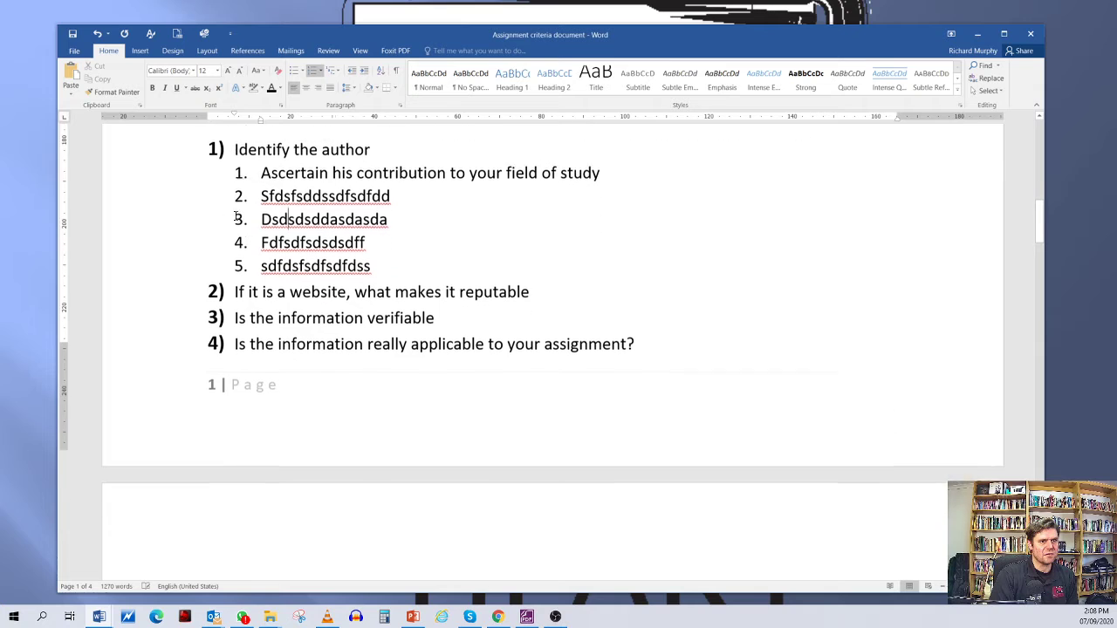
{"action": "scroll", "coordinate": [248, 219], "scroll_direction": "up", "scroll_amount": 1}
{"action": "scroll", "coordinate": [258, 223], "scroll_direction": "down", "scroll_amount": 2}
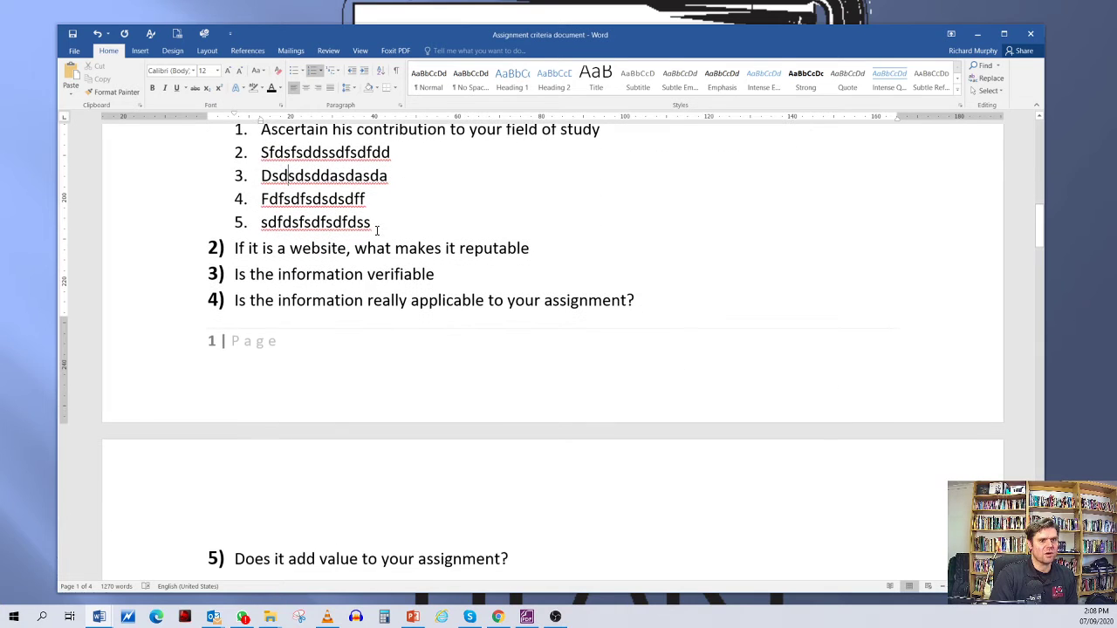
{"action": "scroll", "coordinate": [369, 234], "scroll_direction": "down", "scroll_amount": 1}
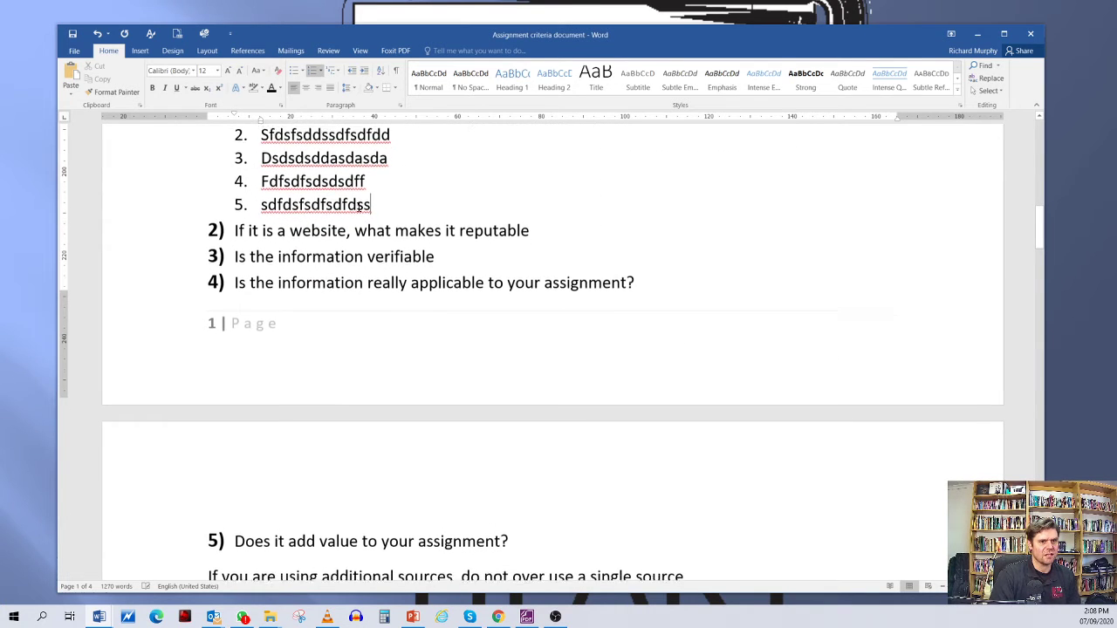
{"action": "scroll", "coordinate": [260, 231], "scroll_direction": "up", "scroll_amount": 2}
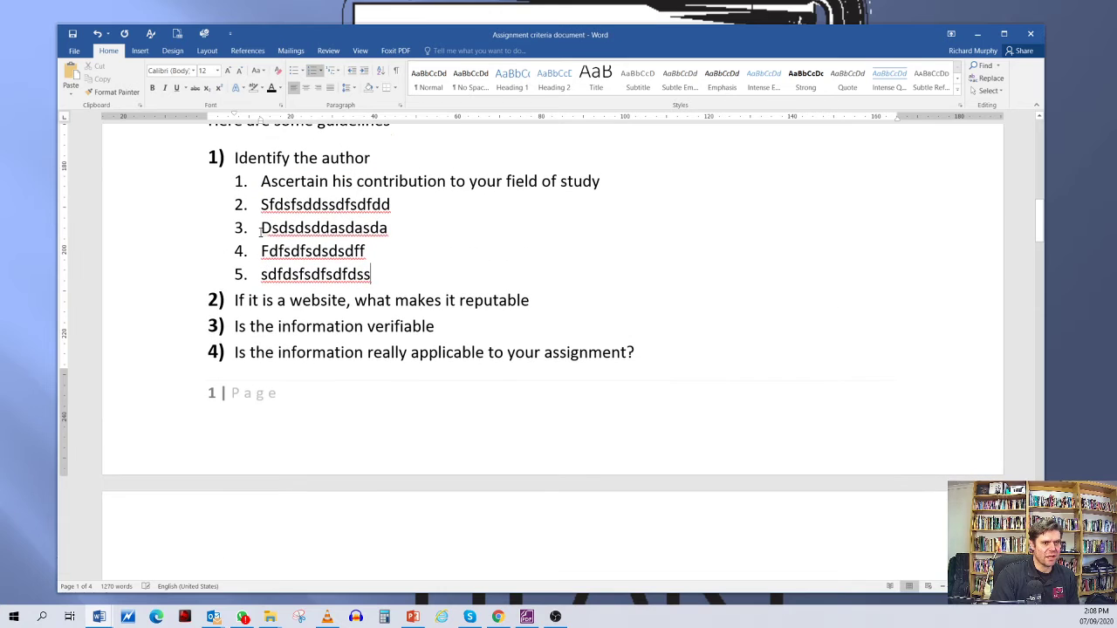
{"action": "left_click", "coordinate": [254, 224]}
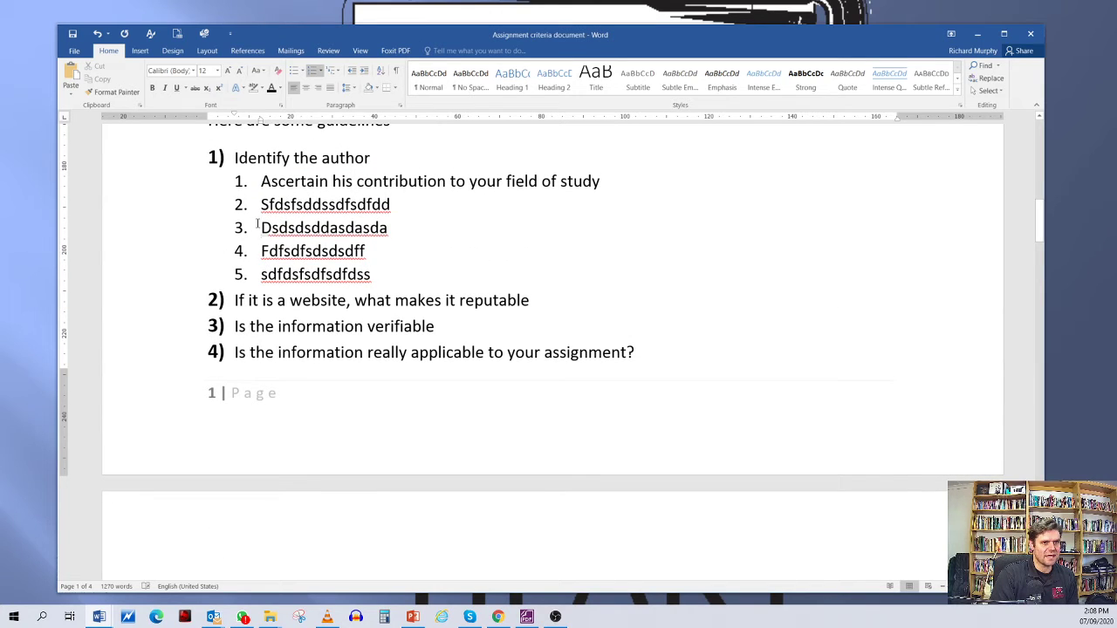
{"action": "key", "text": "Tab"}
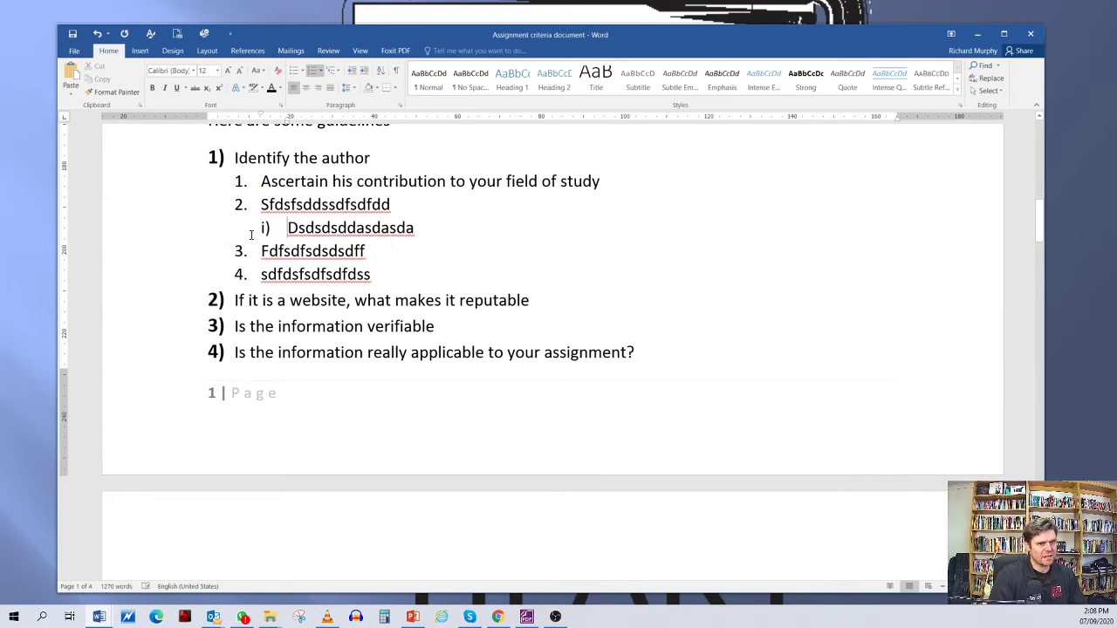
{"action": "double_click", "coordinate": [258, 251]}
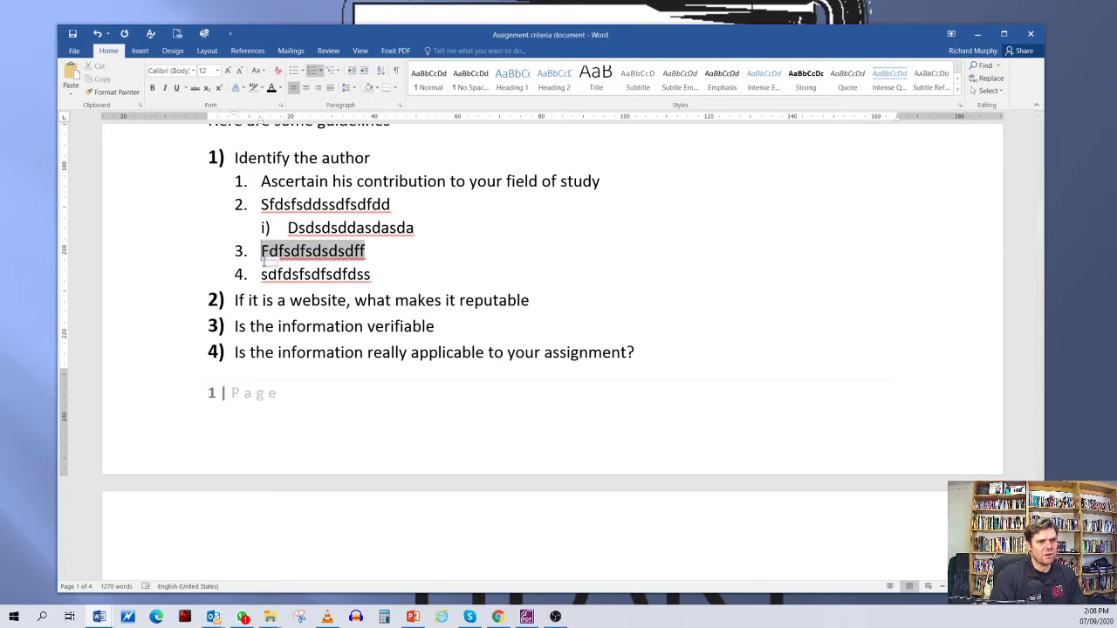
{"action": "key", "text": "Tab"}
{"action": "left_click", "coordinate": [261, 274]}
{"action": "key", "text": "Tab"}
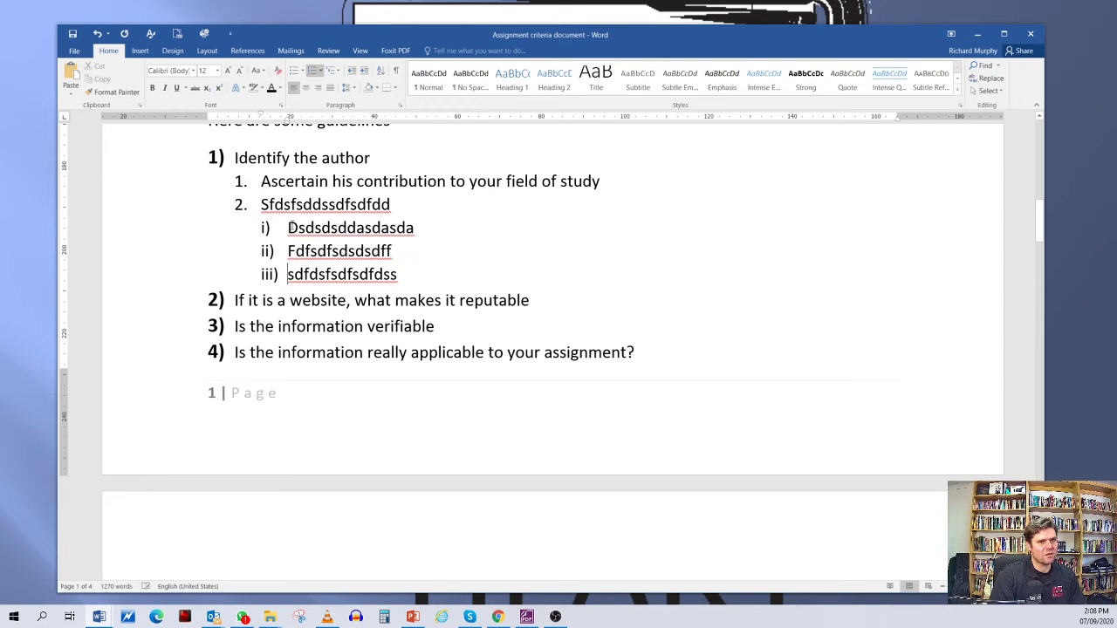
Examine the numbering at each level of the multilevel list, from "Identify the author" down to its third-level items
{"action": "scroll", "coordinate": [281, 236], "scroll_direction": "down", "scroll_amount": 1}
{"action": "scroll", "coordinate": [262, 218], "scroll_direction": "up", "scroll_amount": 2}
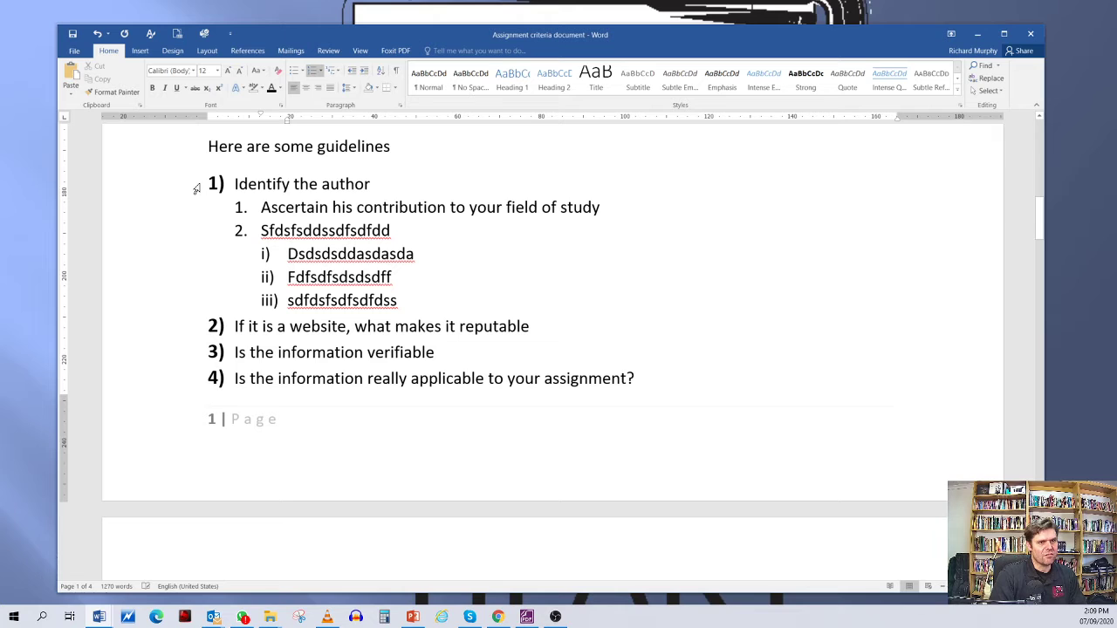
{"action": "scroll", "coordinate": [201, 175], "scroll_direction": "down", "scroll_amount": 1}
{"action": "scroll", "coordinate": [208, 154], "scroll_direction": "up", "scroll_amount": 2}
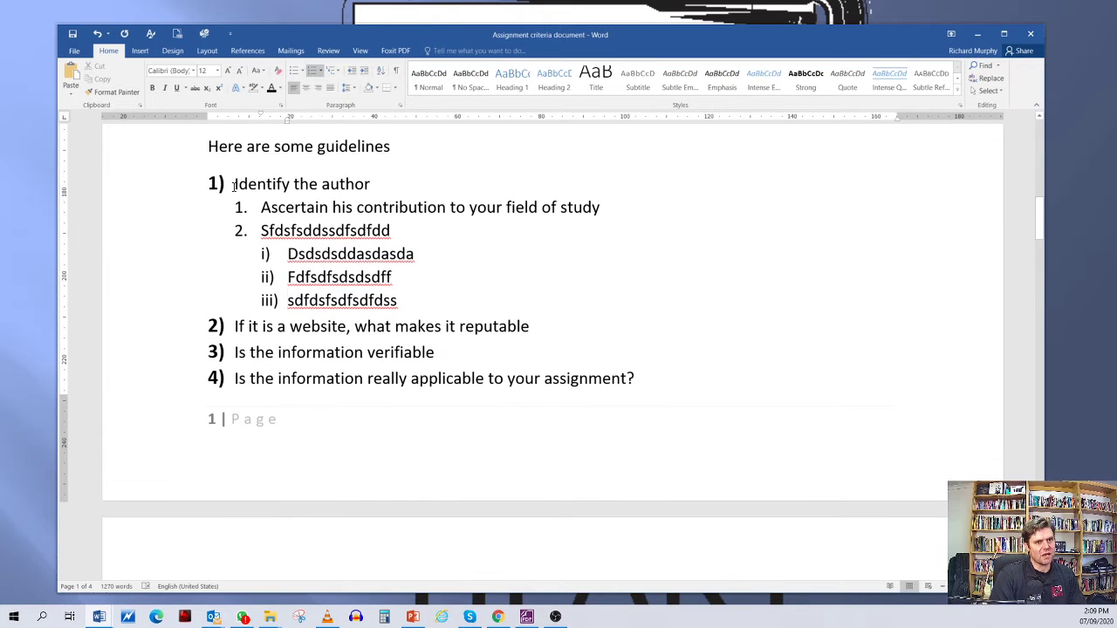
{"action": "scroll", "coordinate": [264, 236], "scroll_direction": "down", "scroll_amount": 2}
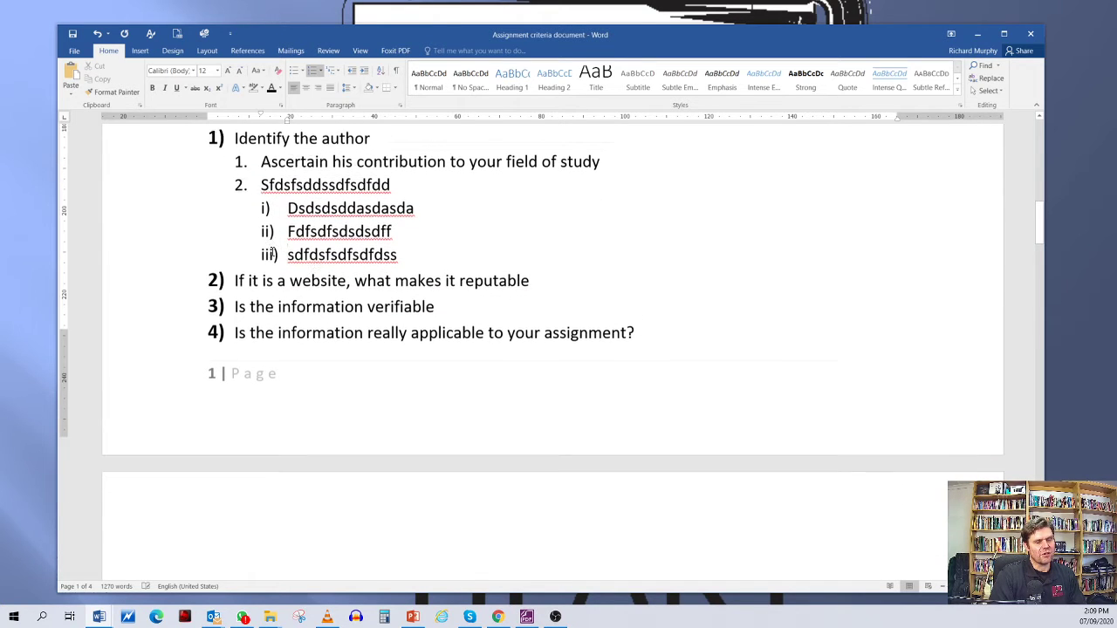
{"action": "scroll", "coordinate": [263, 220], "scroll_direction": "up", "scroll_amount": 6}
{"action": "scroll", "coordinate": [249, 196], "scroll_direction": "down", "scroll_amount": 5}
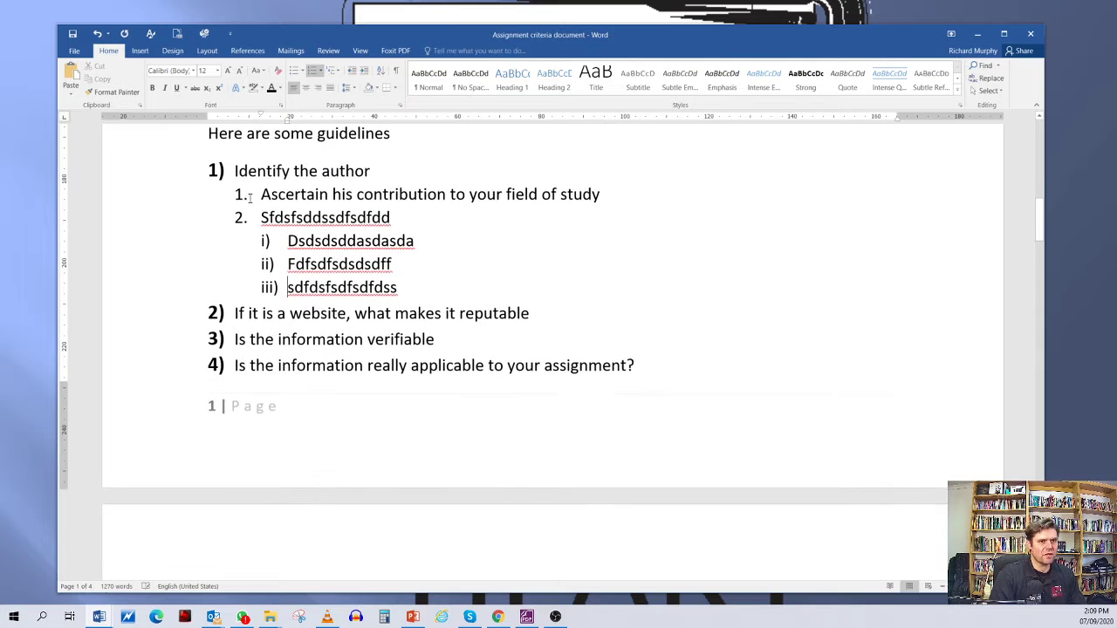
{"action": "scroll", "coordinate": [247, 194], "scroll_direction": "down", "scroll_amount": 1}
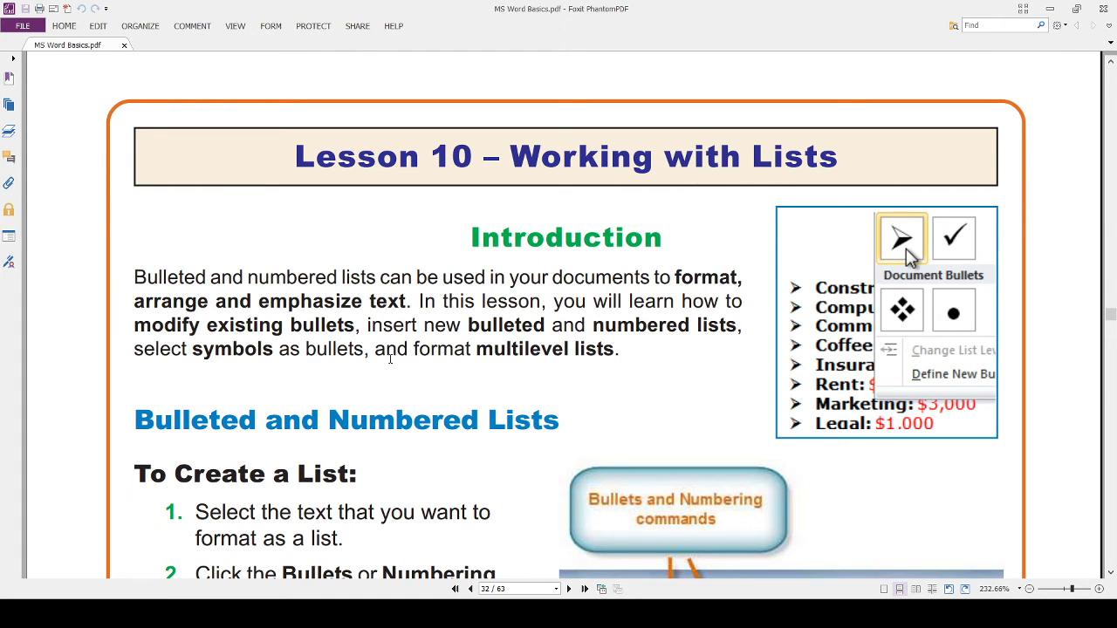
Switch to MS Word Basics.pdf in Foxit PhantomPDF and read Lesson 10's instructions for creating bulleted and numbered lists
{"action": "scroll", "coordinate": [389, 371], "scroll_direction": "down", "scroll_amount": 5}
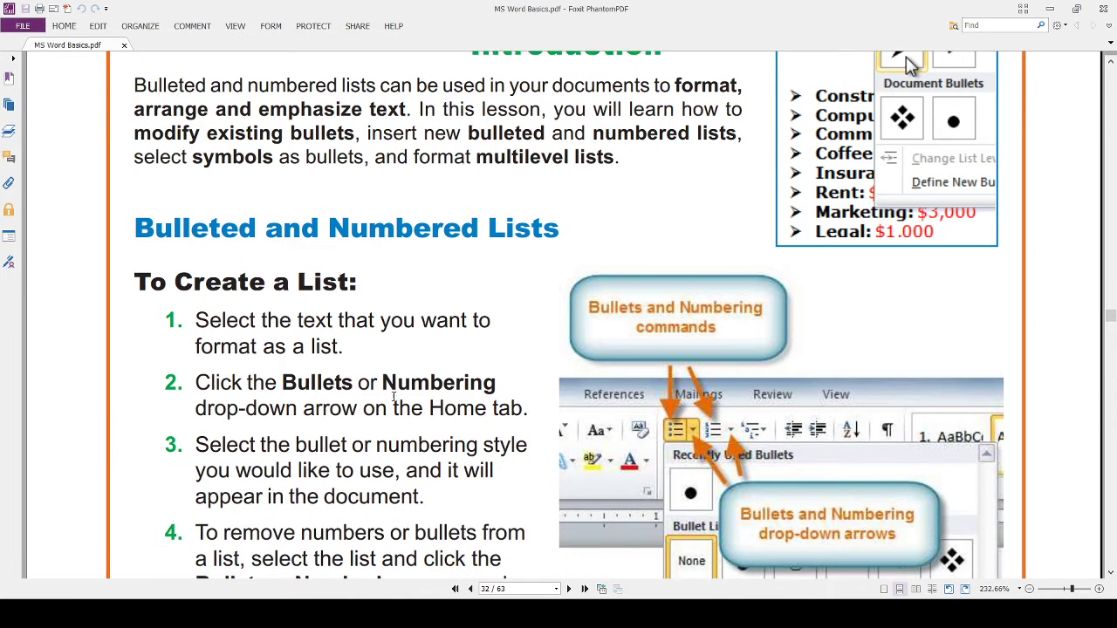
{"action": "scroll", "coordinate": [389, 398], "scroll_direction": "down", "scroll_amount": 1}
{"action": "scroll", "coordinate": [387, 392], "scroll_direction": "up", "scroll_amount": 2}
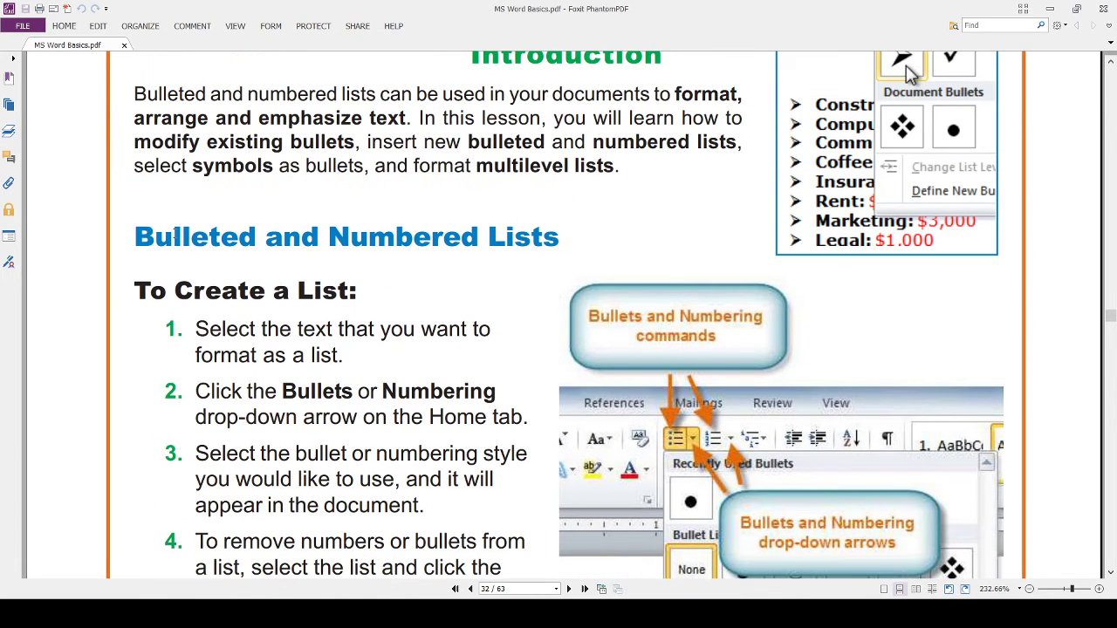
{"action": "scroll", "coordinate": [535, 281], "scroll_direction": "down", "scroll_amount": 3}
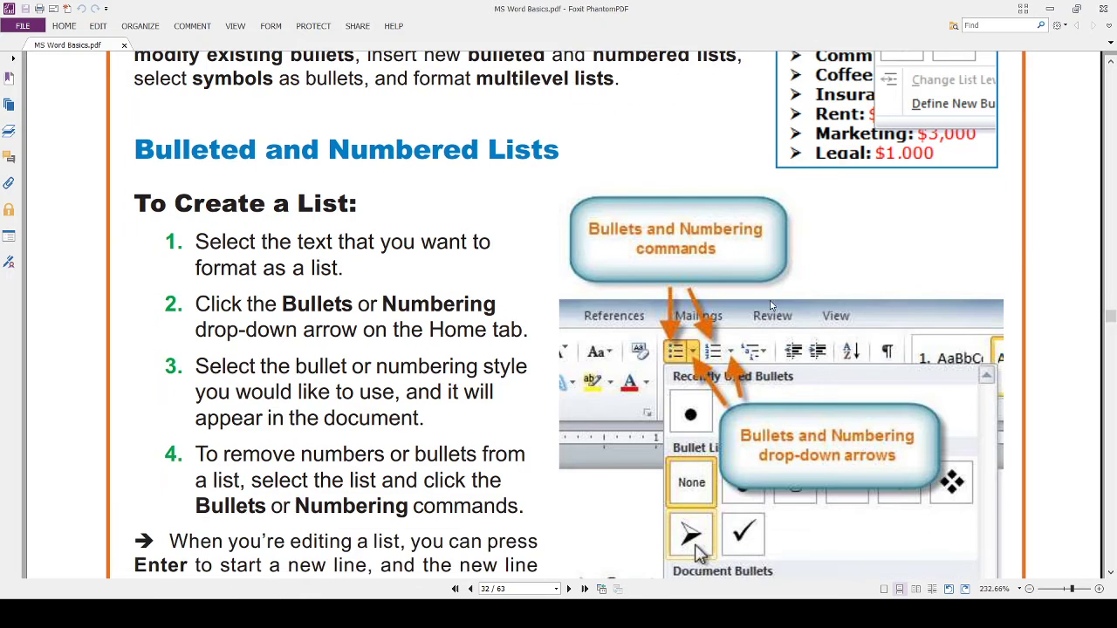
{"action": "scroll", "coordinate": [474, 330], "scroll_direction": "down", "scroll_amount": 6}
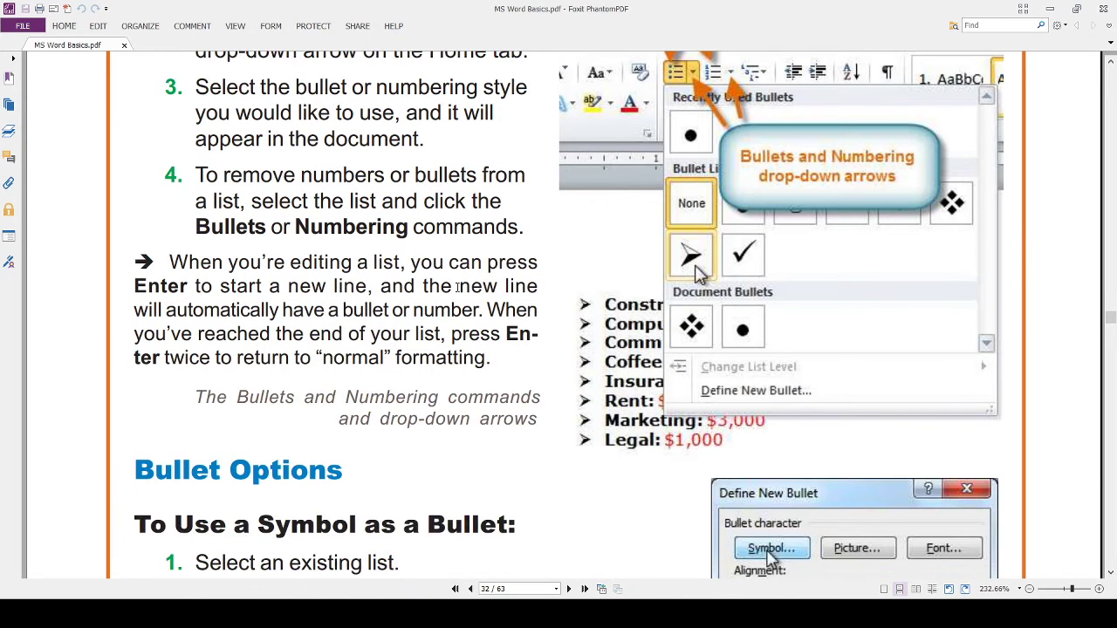
{"action": "scroll", "coordinate": [474, 330], "scroll_direction": "up", "scroll_amount": 5}
{"action": "scroll", "coordinate": [474, 330], "scroll_direction": "up", "scroll_amount": 2}
{"action": "scroll", "coordinate": [471, 328], "scroll_direction": "down", "scroll_amount": 8}
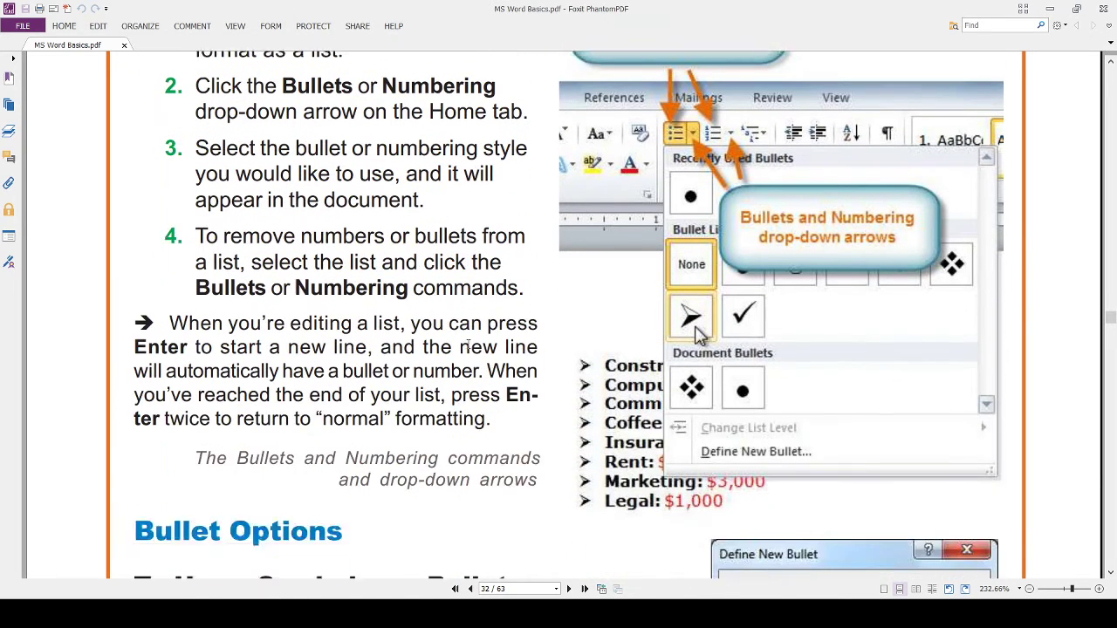
Read the Bullet Options instructions for using a symbol as a bullet, including the illustration on choosing a Wingdings symbol
{"action": "scroll", "coordinate": [467, 351], "scroll_direction": "down", "scroll_amount": 5}
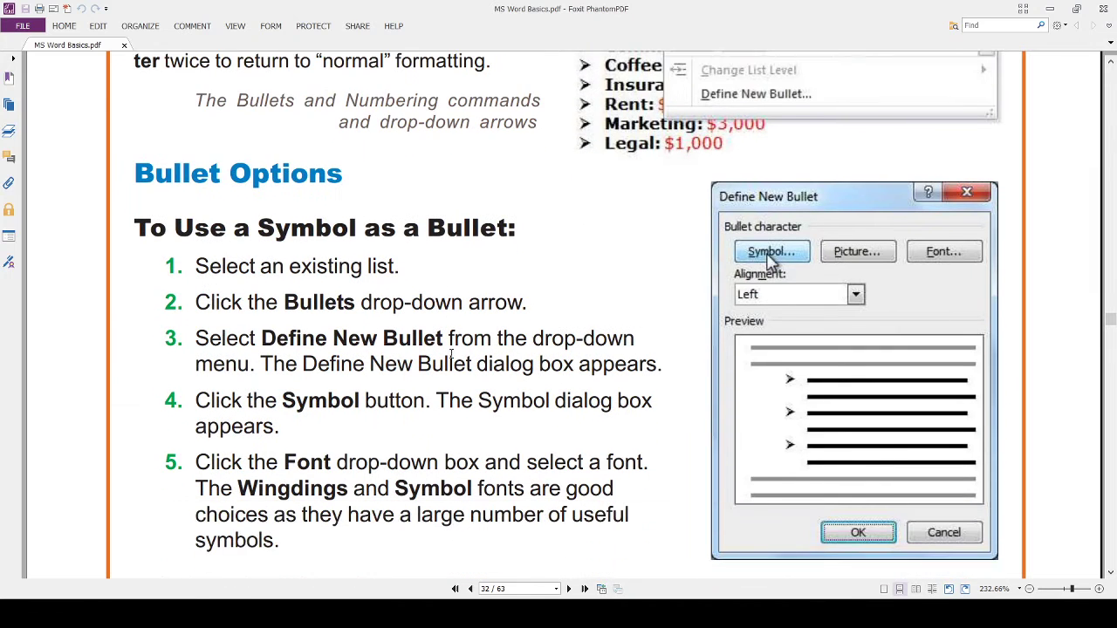
{"action": "scroll", "coordinate": [387, 343], "scroll_direction": "down", "scroll_amount": 7}
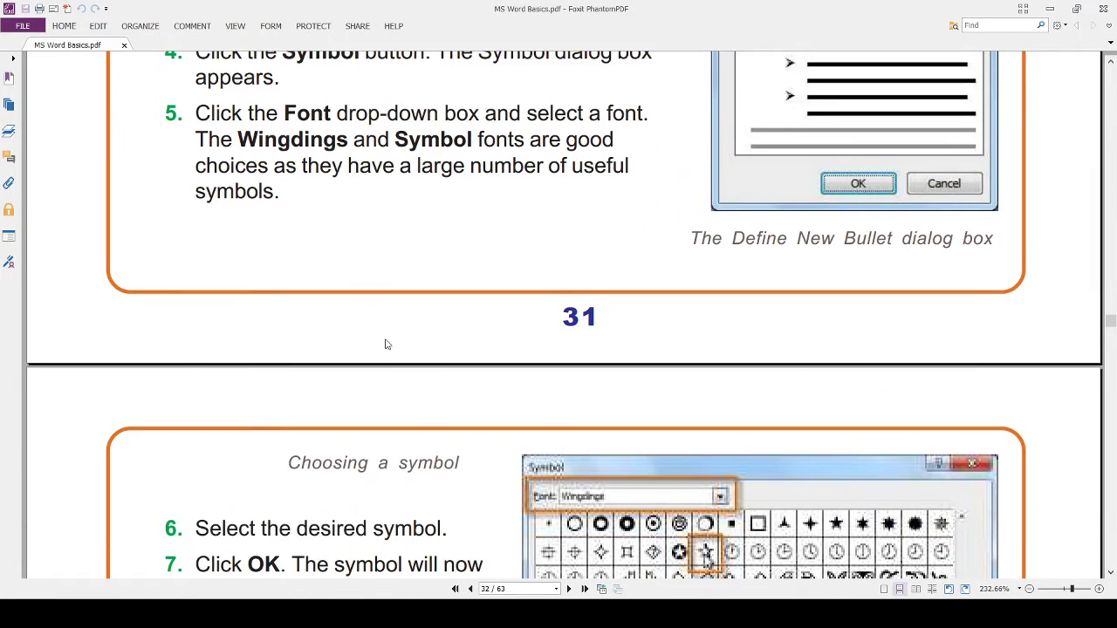
{"action": "scroll", "coordinate": [442, 323], "scroll_direction": "up", "scroll_amount": 8}
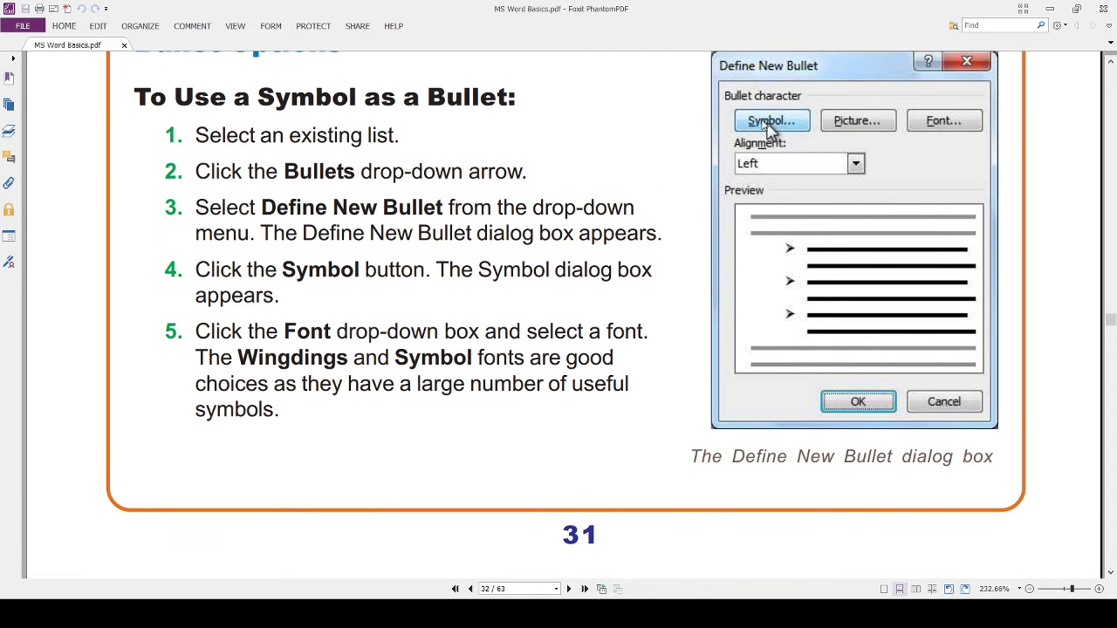
{"action": "scroll", "coordinate": [399, 316], "scroll_direction": "down", "scroll_amount": 10}
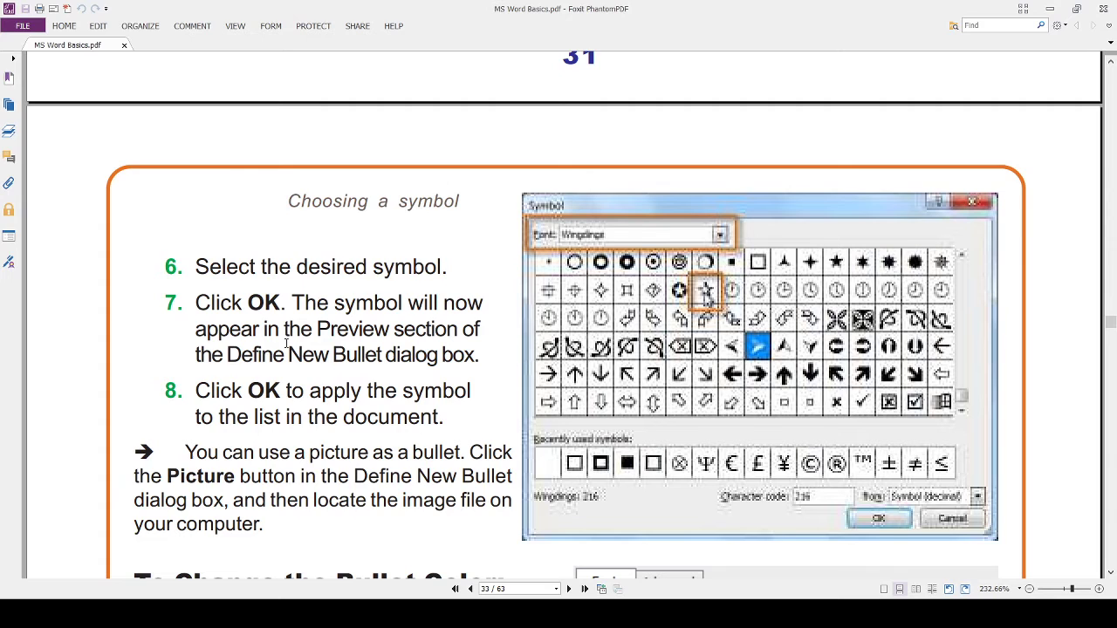
{"action": "scroll", "coordinate": [707, 297], "scroll_direction": "down", "scroll_amount": 2}
{"action": "scroll", "coordinate": [708, 218], "scroll_direction": "up", "scroll_amount": 1}
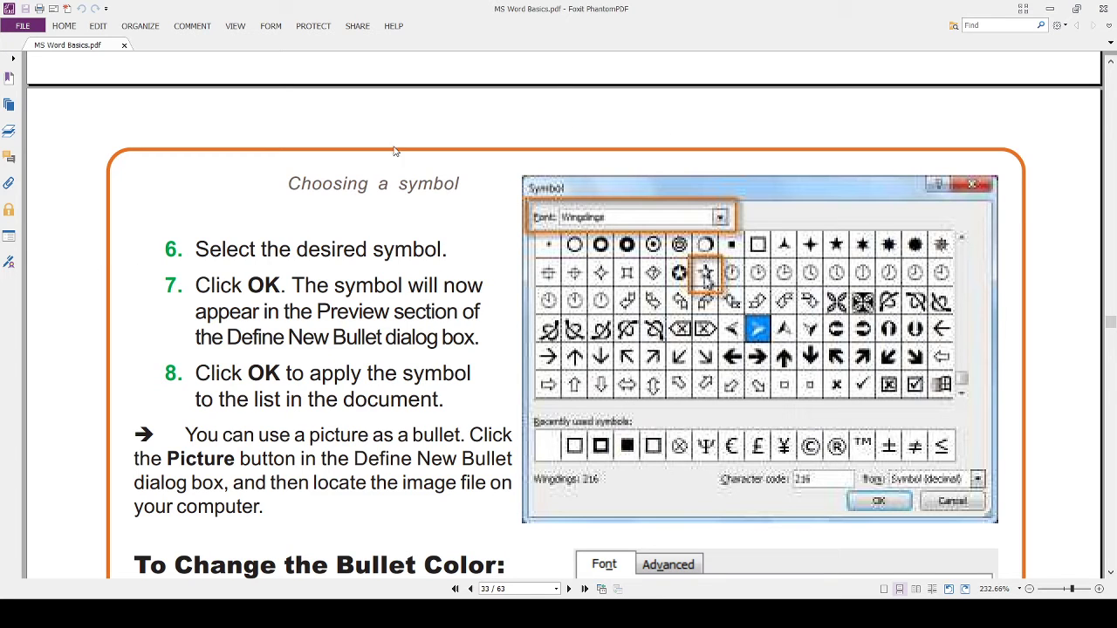
{"action": "scroll", "coordinate": [302, 370], "scroll_direction": "down", "scroll_amount": 2}
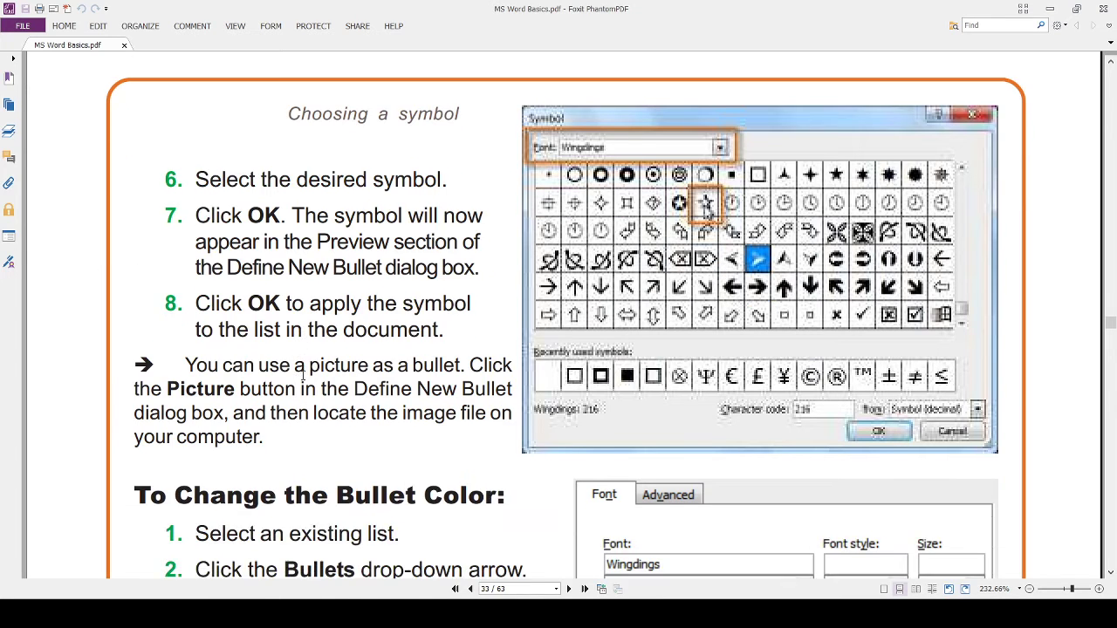
Read the instructions for changing the bullet color, through to the example of the finished bullets
{"action": "scroll", "coordinate": [304, 349], "scroll_direction": "down", "scroll_amount": 6}
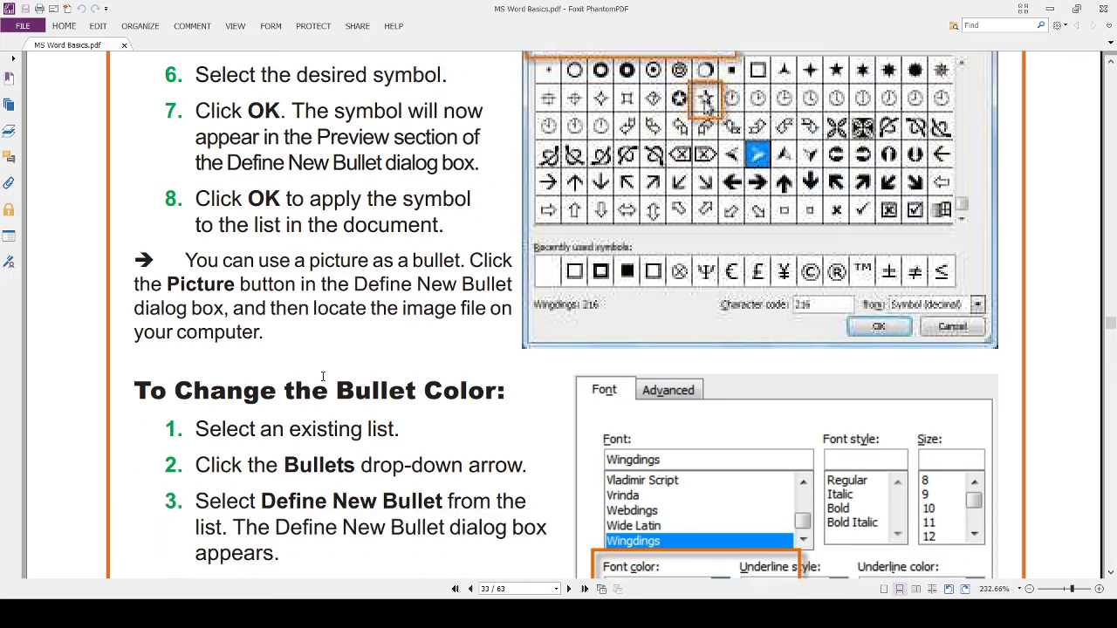
{"action": "scroll", "coordinate": [286, 229], "scroll_direction": "down", "scroll_amount": 2}
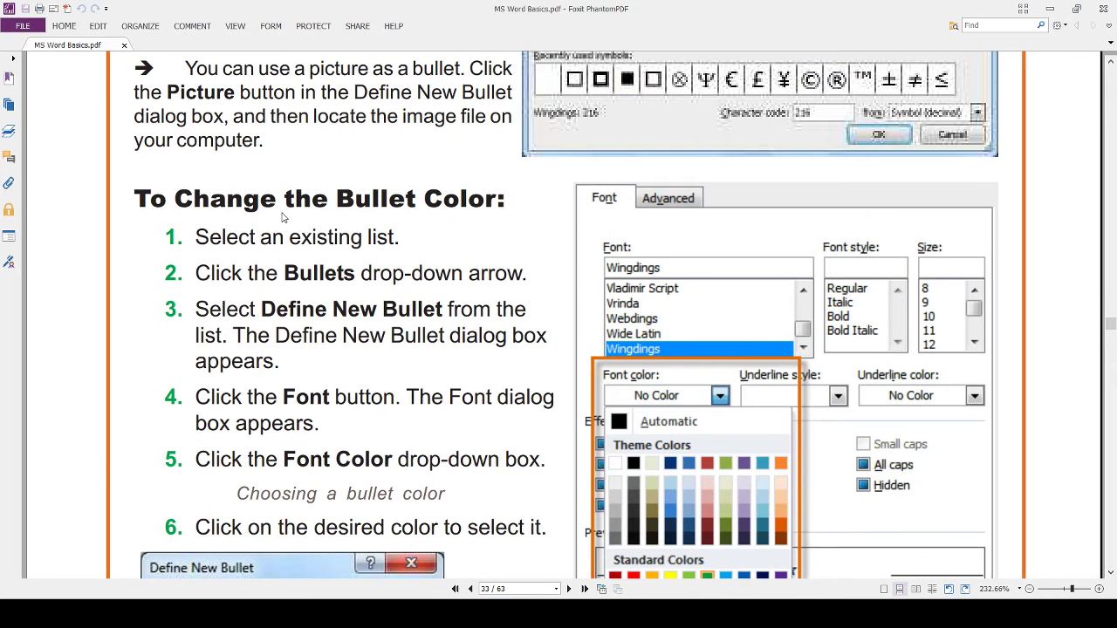
{"action": "scroll", "coordinate": [532, 434], "scroll_direction": "down", "scroll_amount": 2}
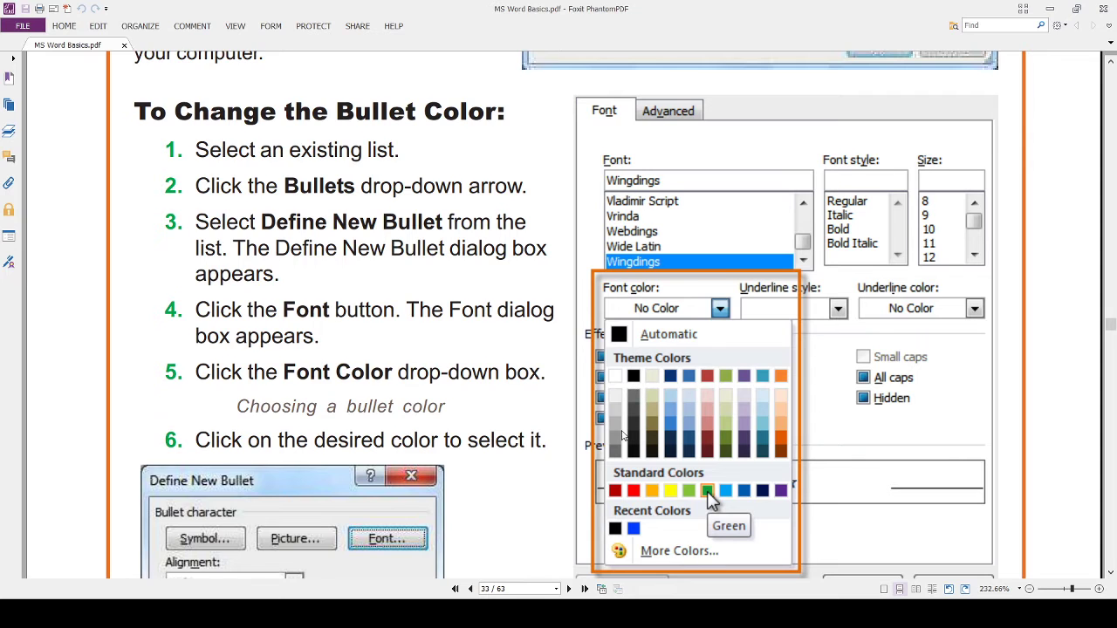
{"action": "scroll", "coordinate": [622, 435], "scroll_direction": "up", "scroll_amount": 1}
{"action": "scroll", "coordinate": [589, 417], "scroll_direction": "down", "scroll_amount": 2}
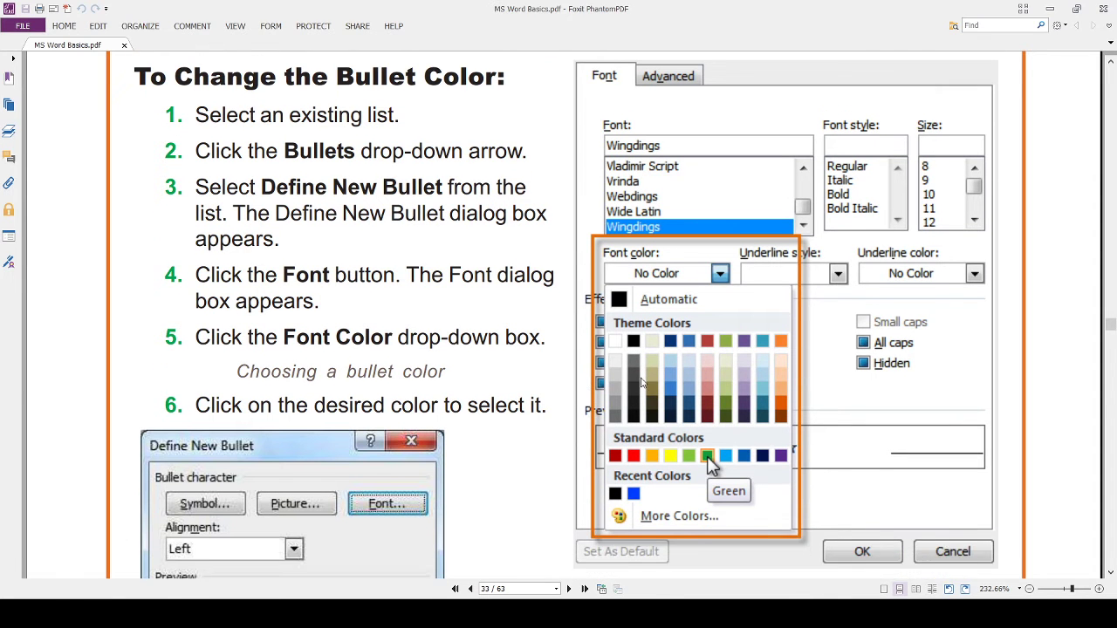
{"action": "scroll", "coordinate": [598, 419], "scroll_direction": "up", "scroll_amount": 1}
{"action": "scroll", "coordinate": [610, 433], "scroll_direction": "down", "scroll_amount": 1}
{"action": "scroll", "coordinate": [552, 366], "scroll_direction": "down", "scroll_amount": 5}
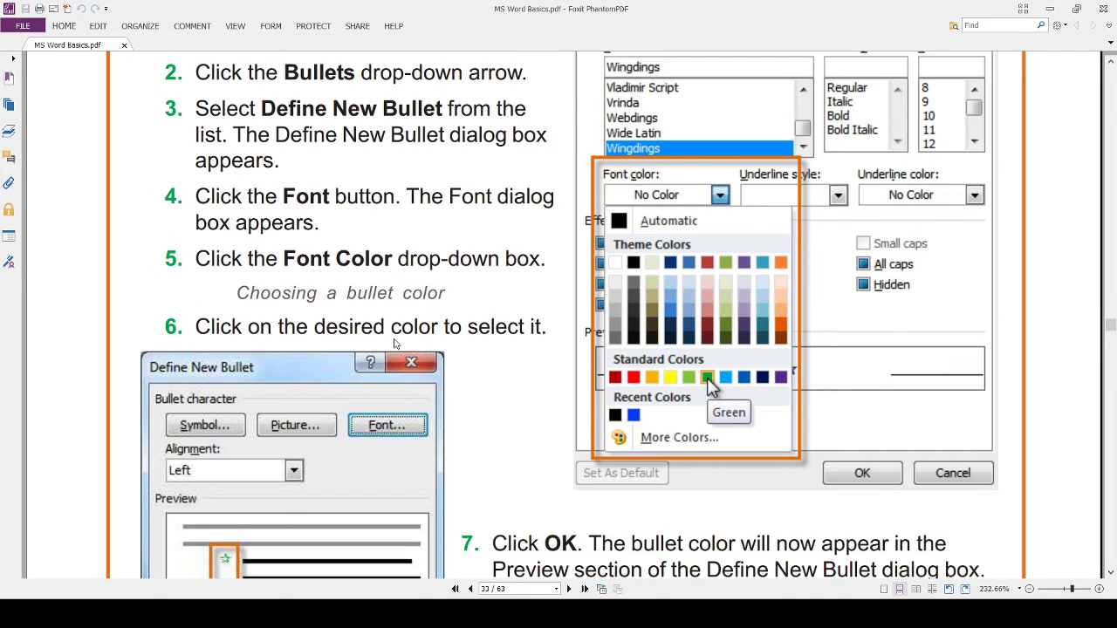
{"action": "scroll", "coordinate": [362, 352], "scroll_direction": "down", "scroll_amount": 6}
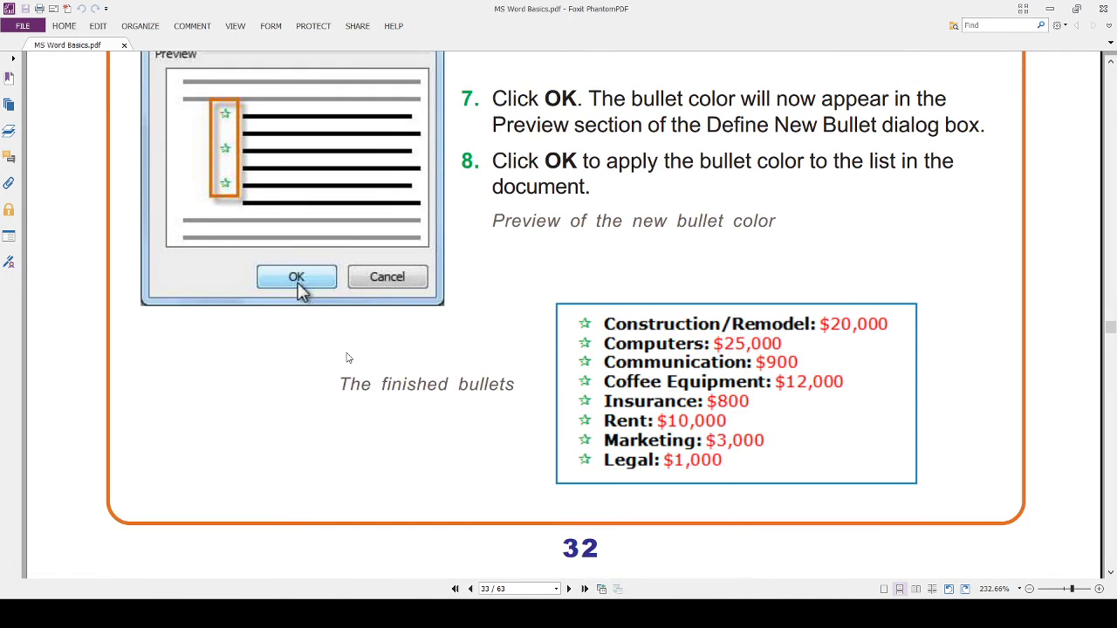
Read the Multilevel Lists section and highlight the instruction on increasing the level of a line
{"action": "scroll", "coordinate": [394, 386], "scroll_direction": "down", "scroll_amount": 2}
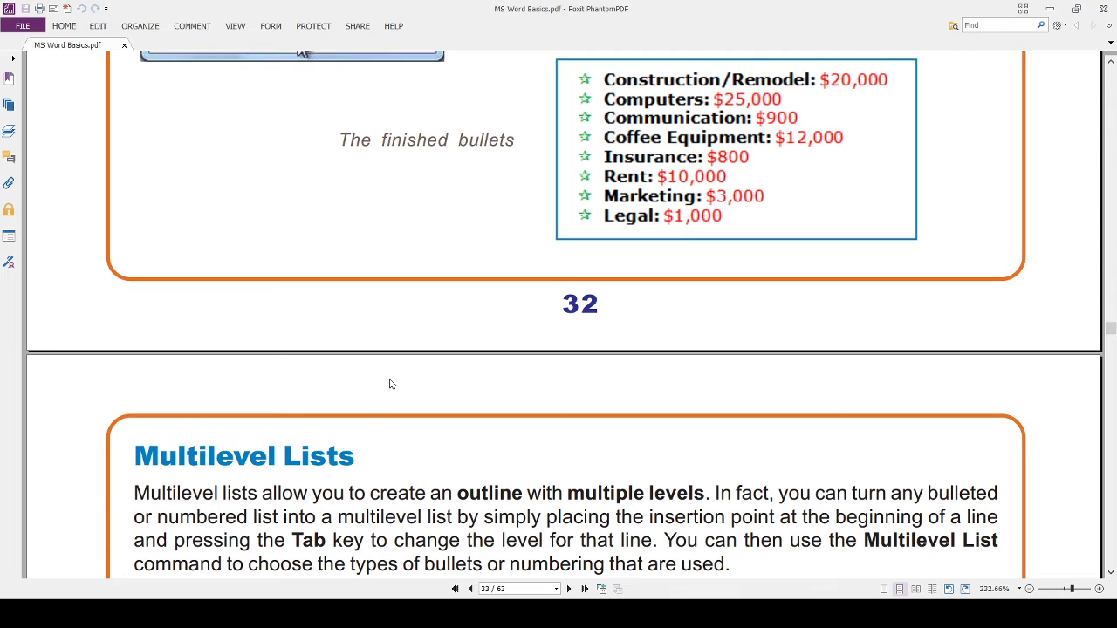
{"action": "scroll", "coordinate": [391, 386], "scroll_direction": "down", "scroll_amount": 4}
{"action": "scroll", "coordinate": [348, 391], "scroll_direction": "down", "scroll_amount": 2}
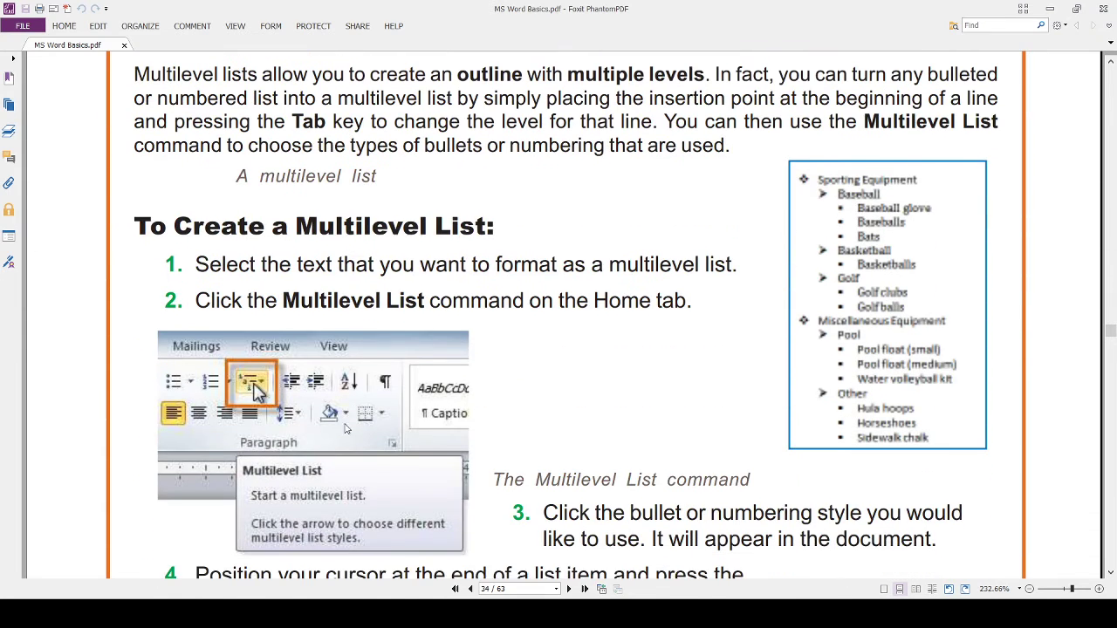
{"action": "scroll", "coordinate": [385, 403], "scroll_direction": "down", "scroll_amount": 3}
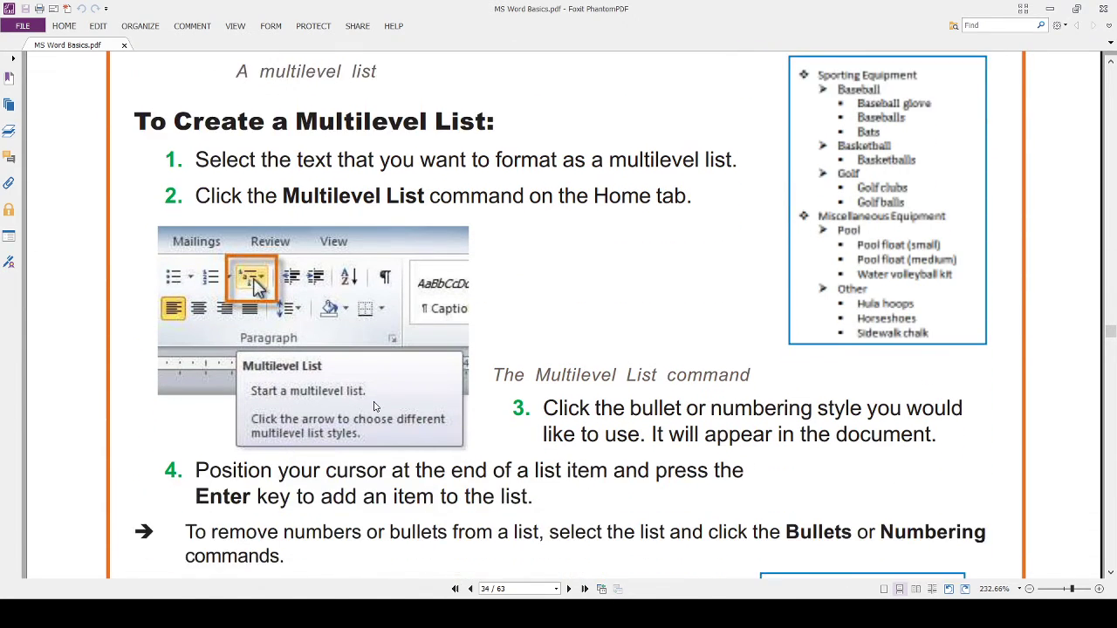
{"action": "scroll", "coordinate": [380, 402], "scroll_direction": "down", "scroll_amount": 2}
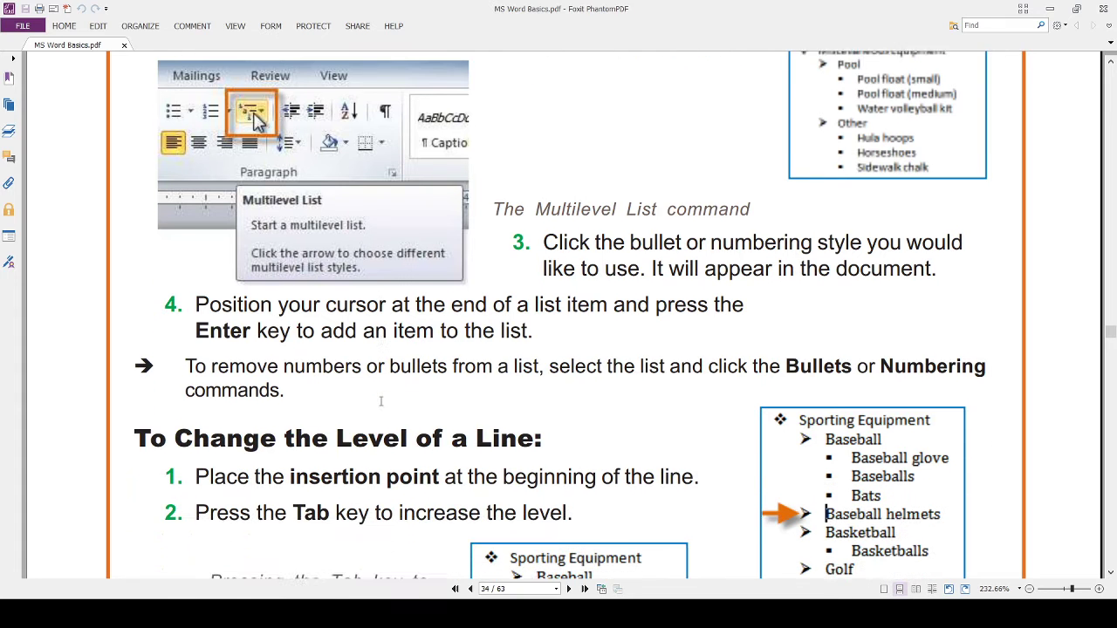
{"action": "scroll", "coordinate": [296, 462], "scroll_direction": "down", "scroll_amount": 1}
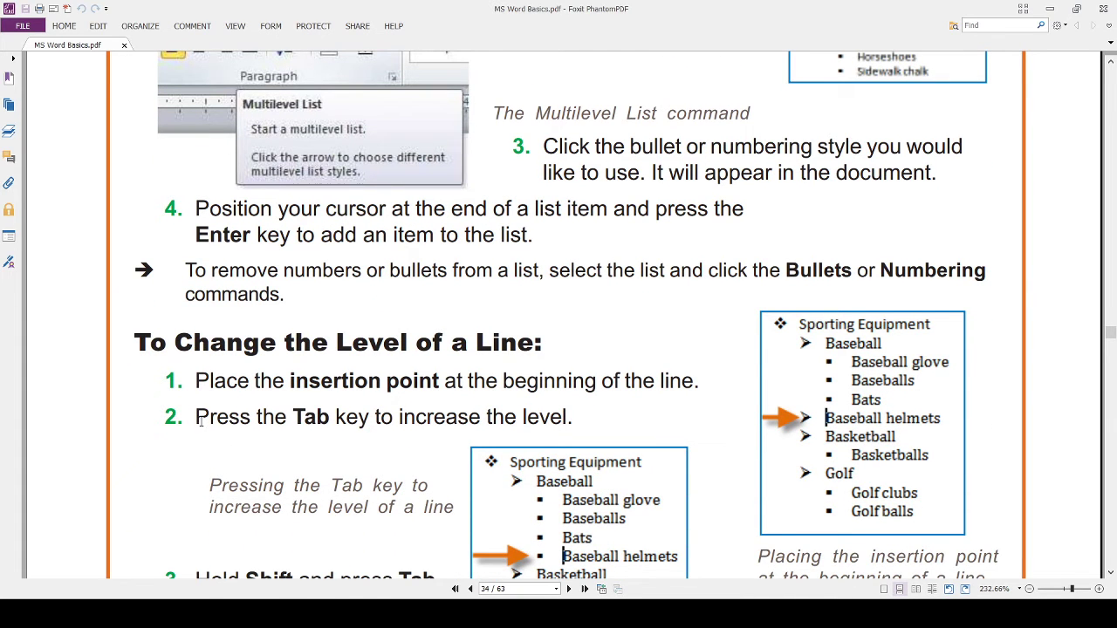
{"action": "left_click_drag", "start_coordinate": [201, 422], "coordinate": [570, 423]}
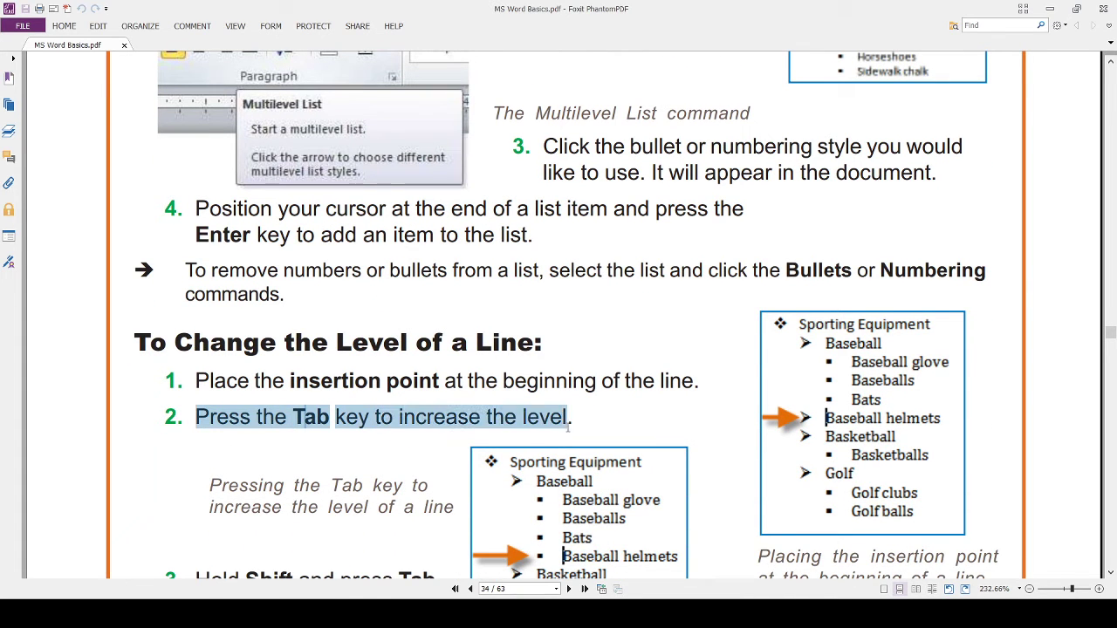